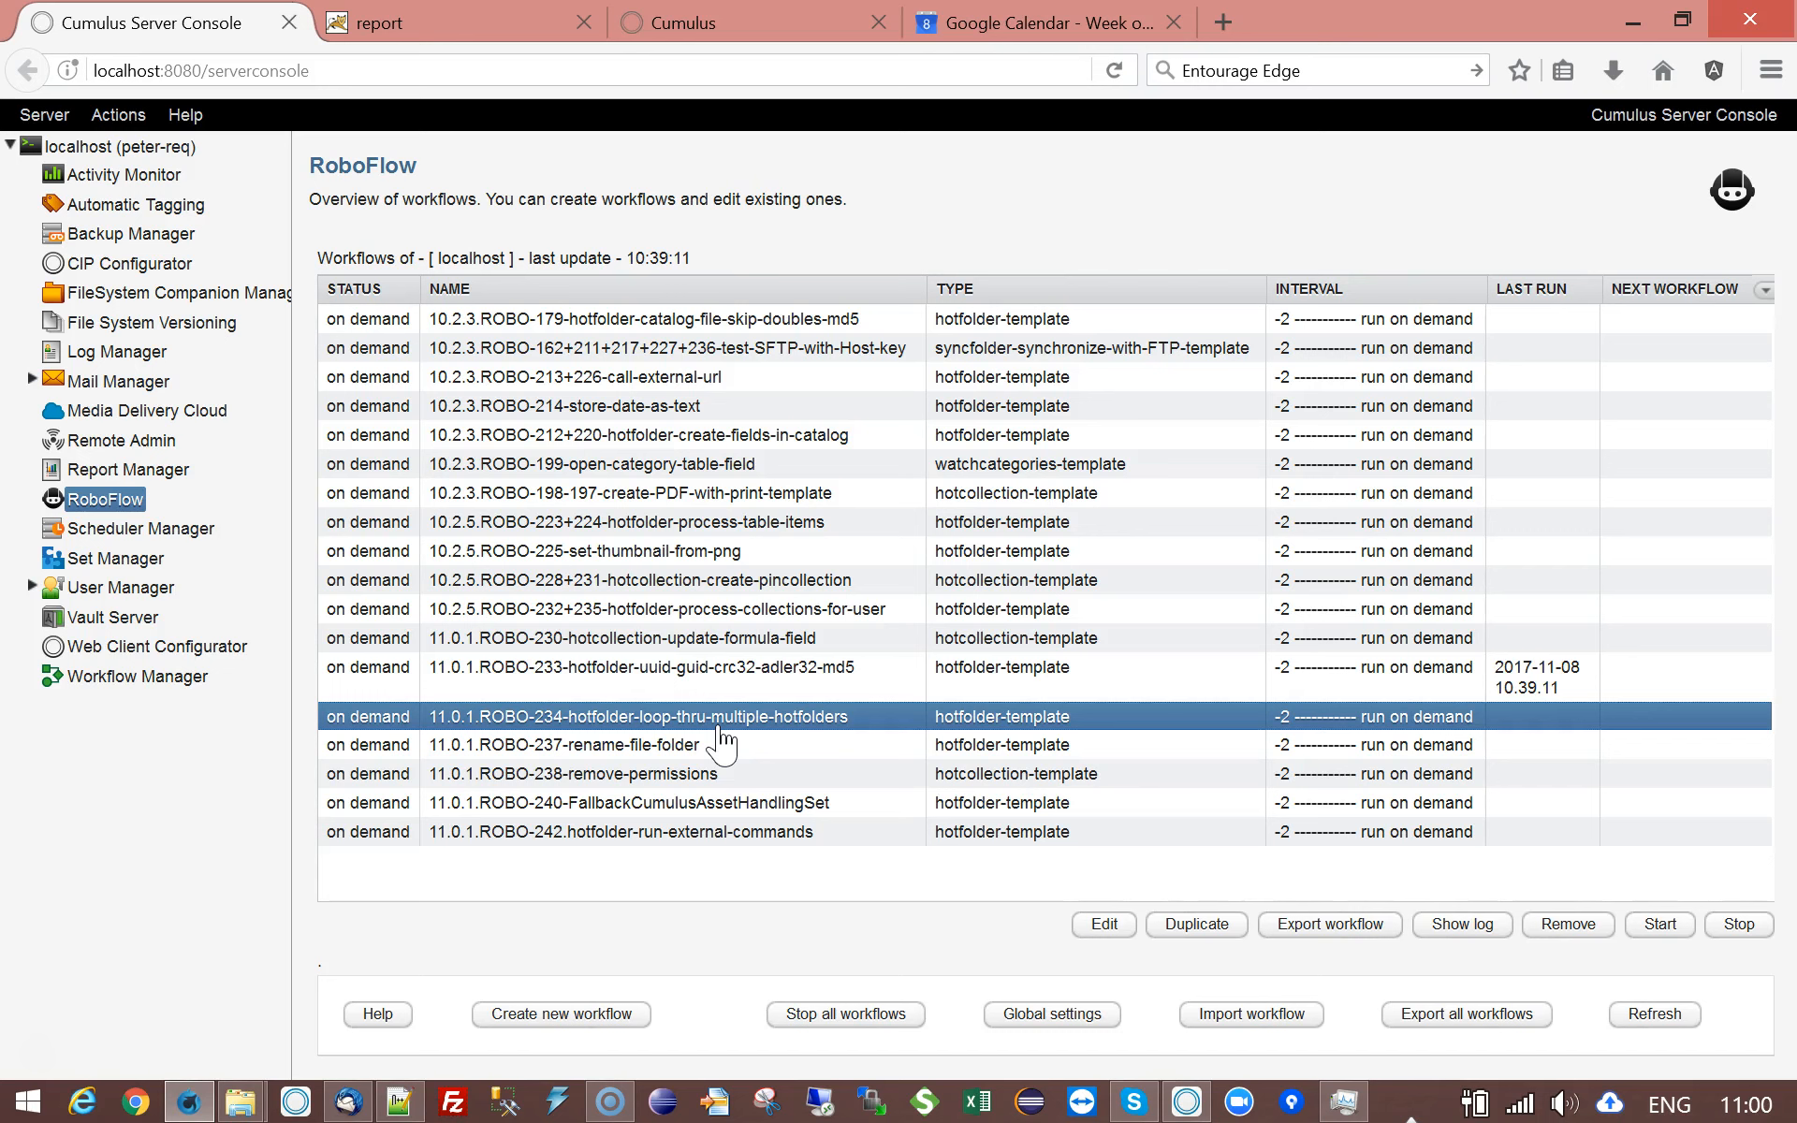
Open the parameters of the 11.0.1.ROBO-230-hotcollection-update-formula-field workflow.
left_click(702, 716)
double_click(698, 639)
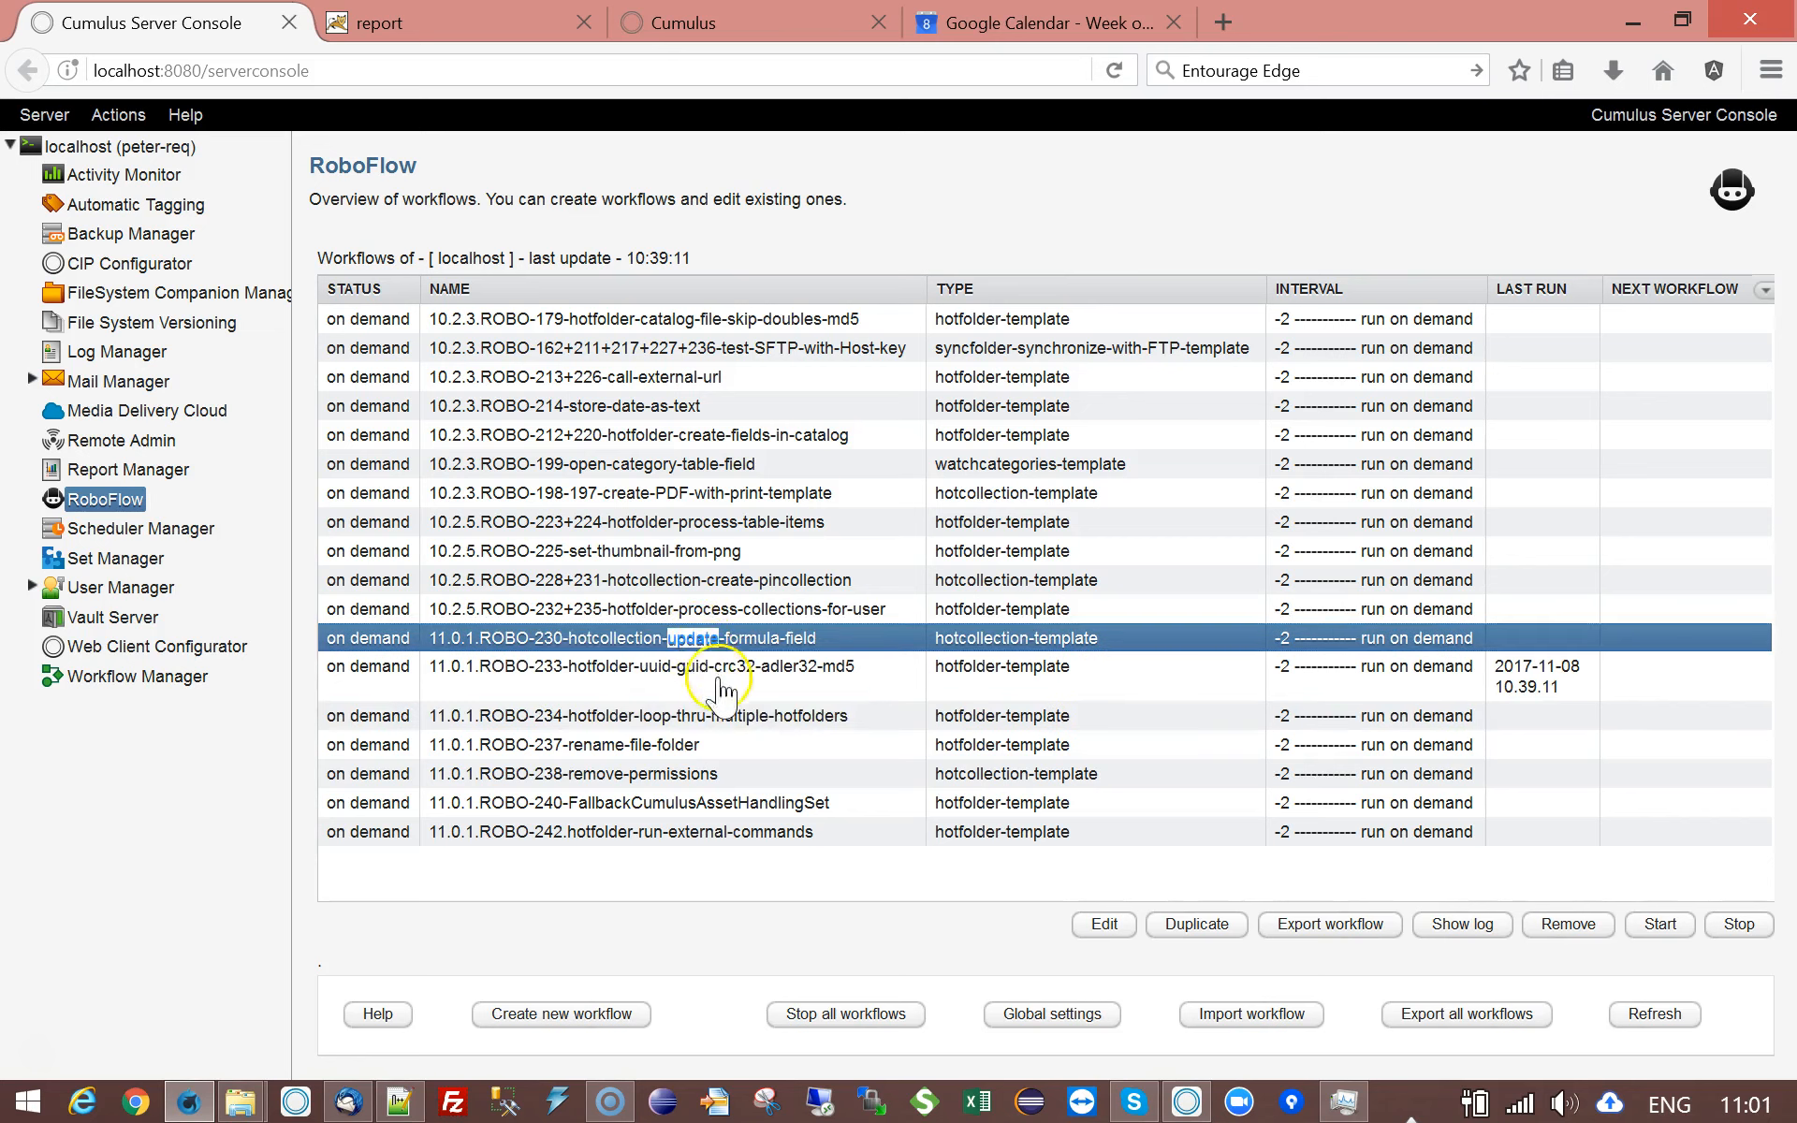
left_click(384, 348)
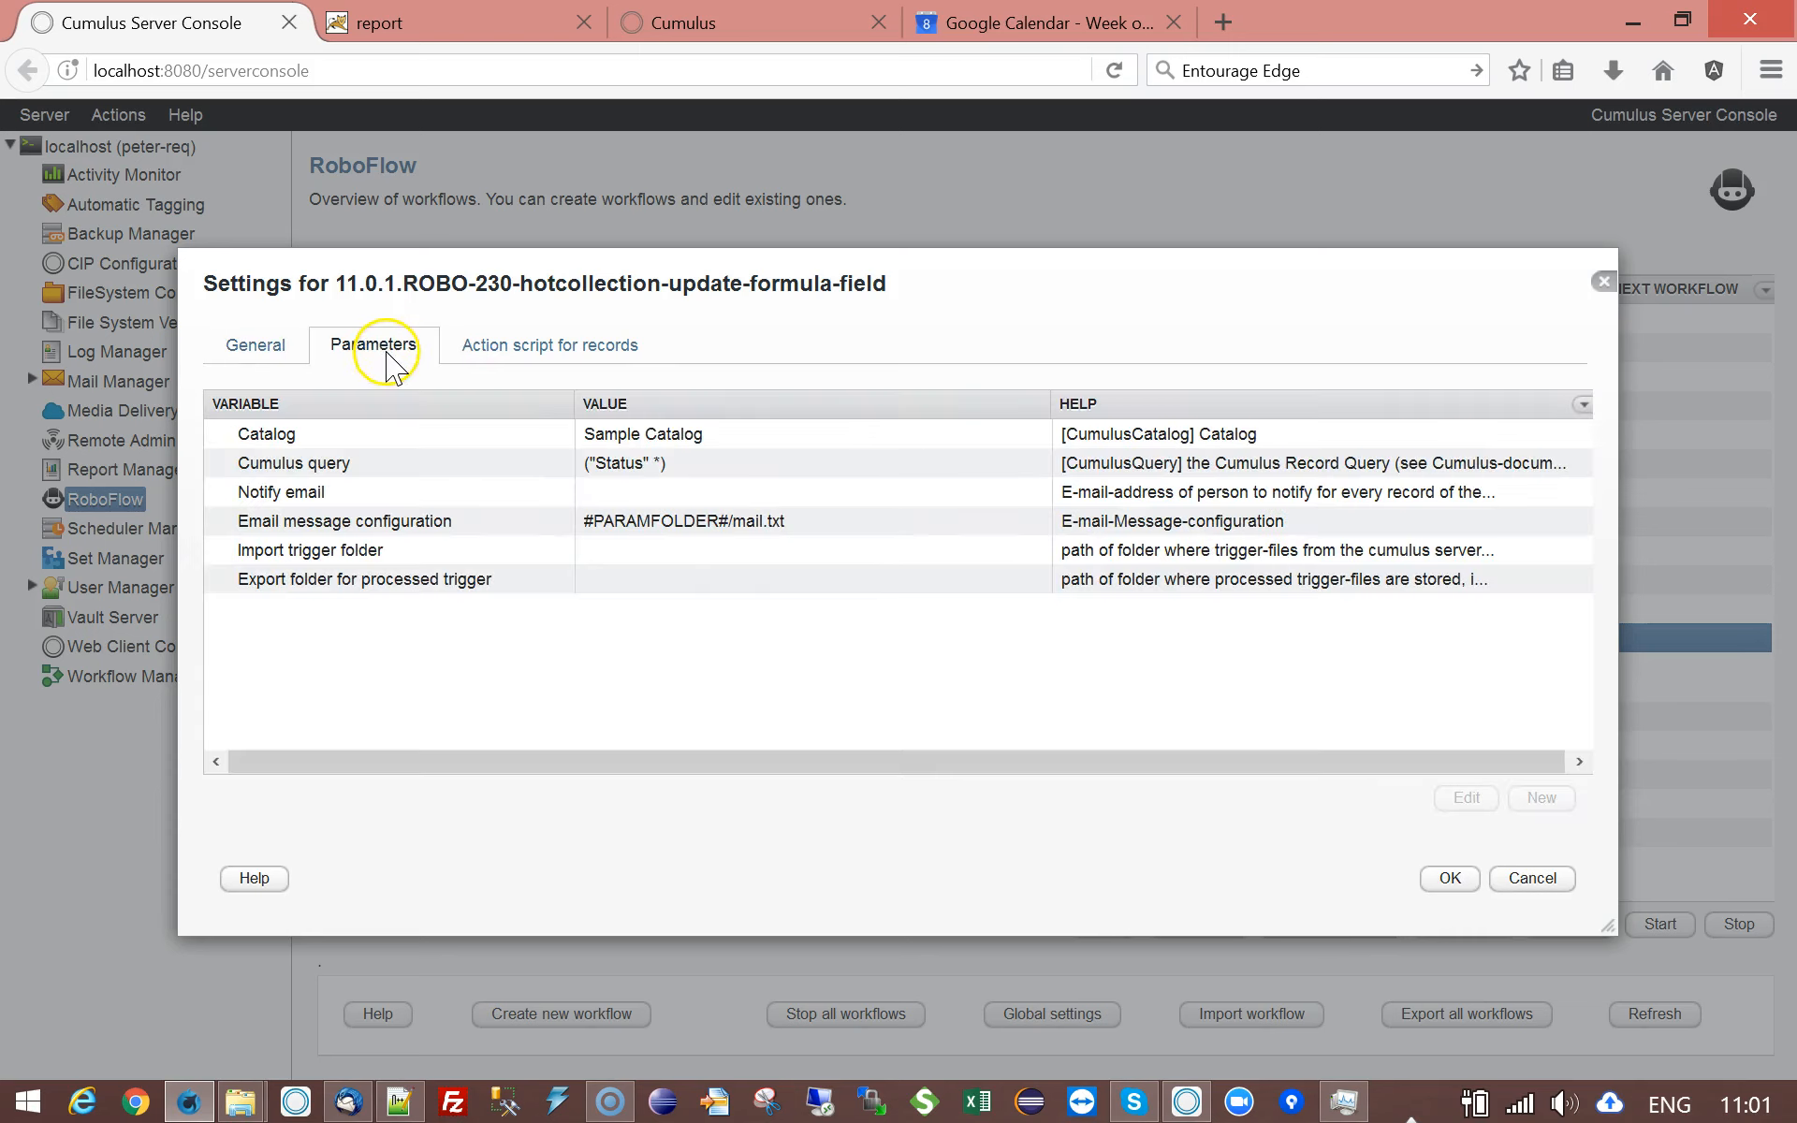
Try setting the Catalog parameter to "Sample Catalog;;watchfolder", then discard the change and close the workflow settings.
left_click(707, 436)
double_click(710, 449)
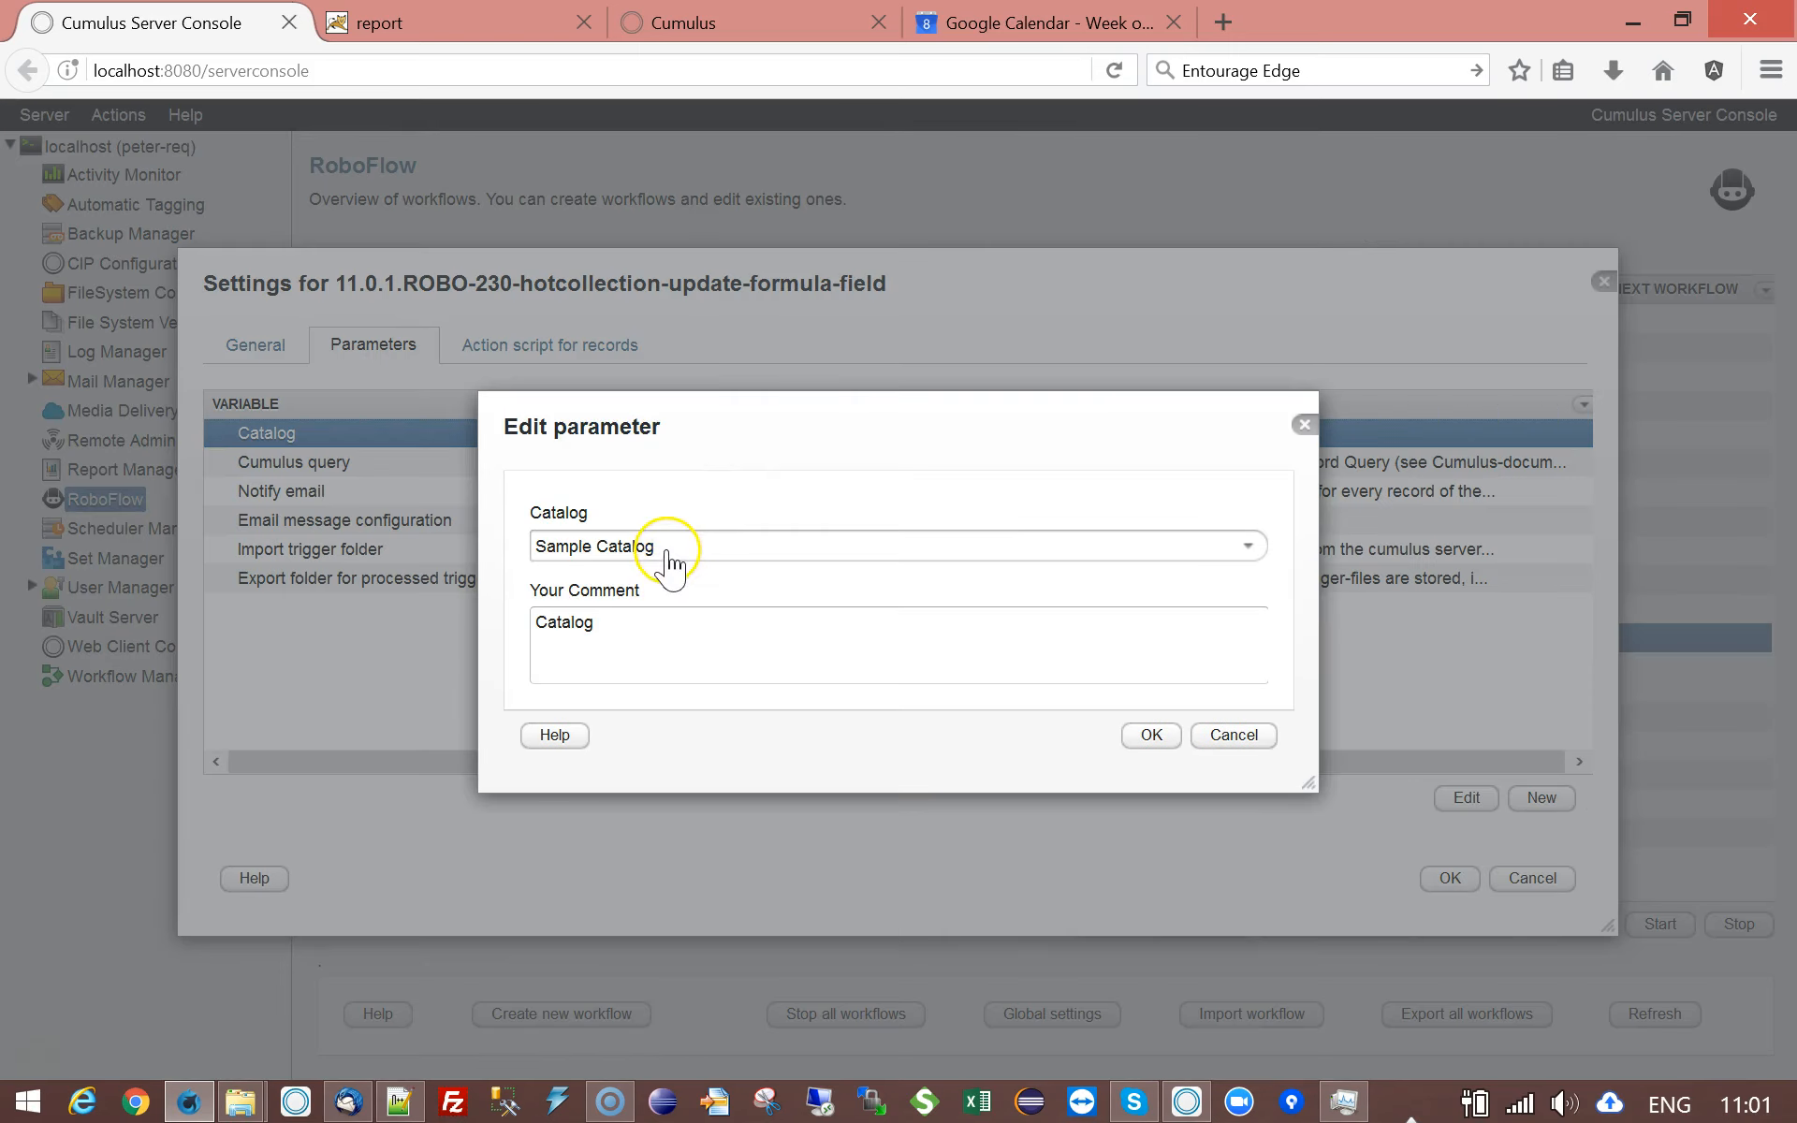
left_click(1249, 547)
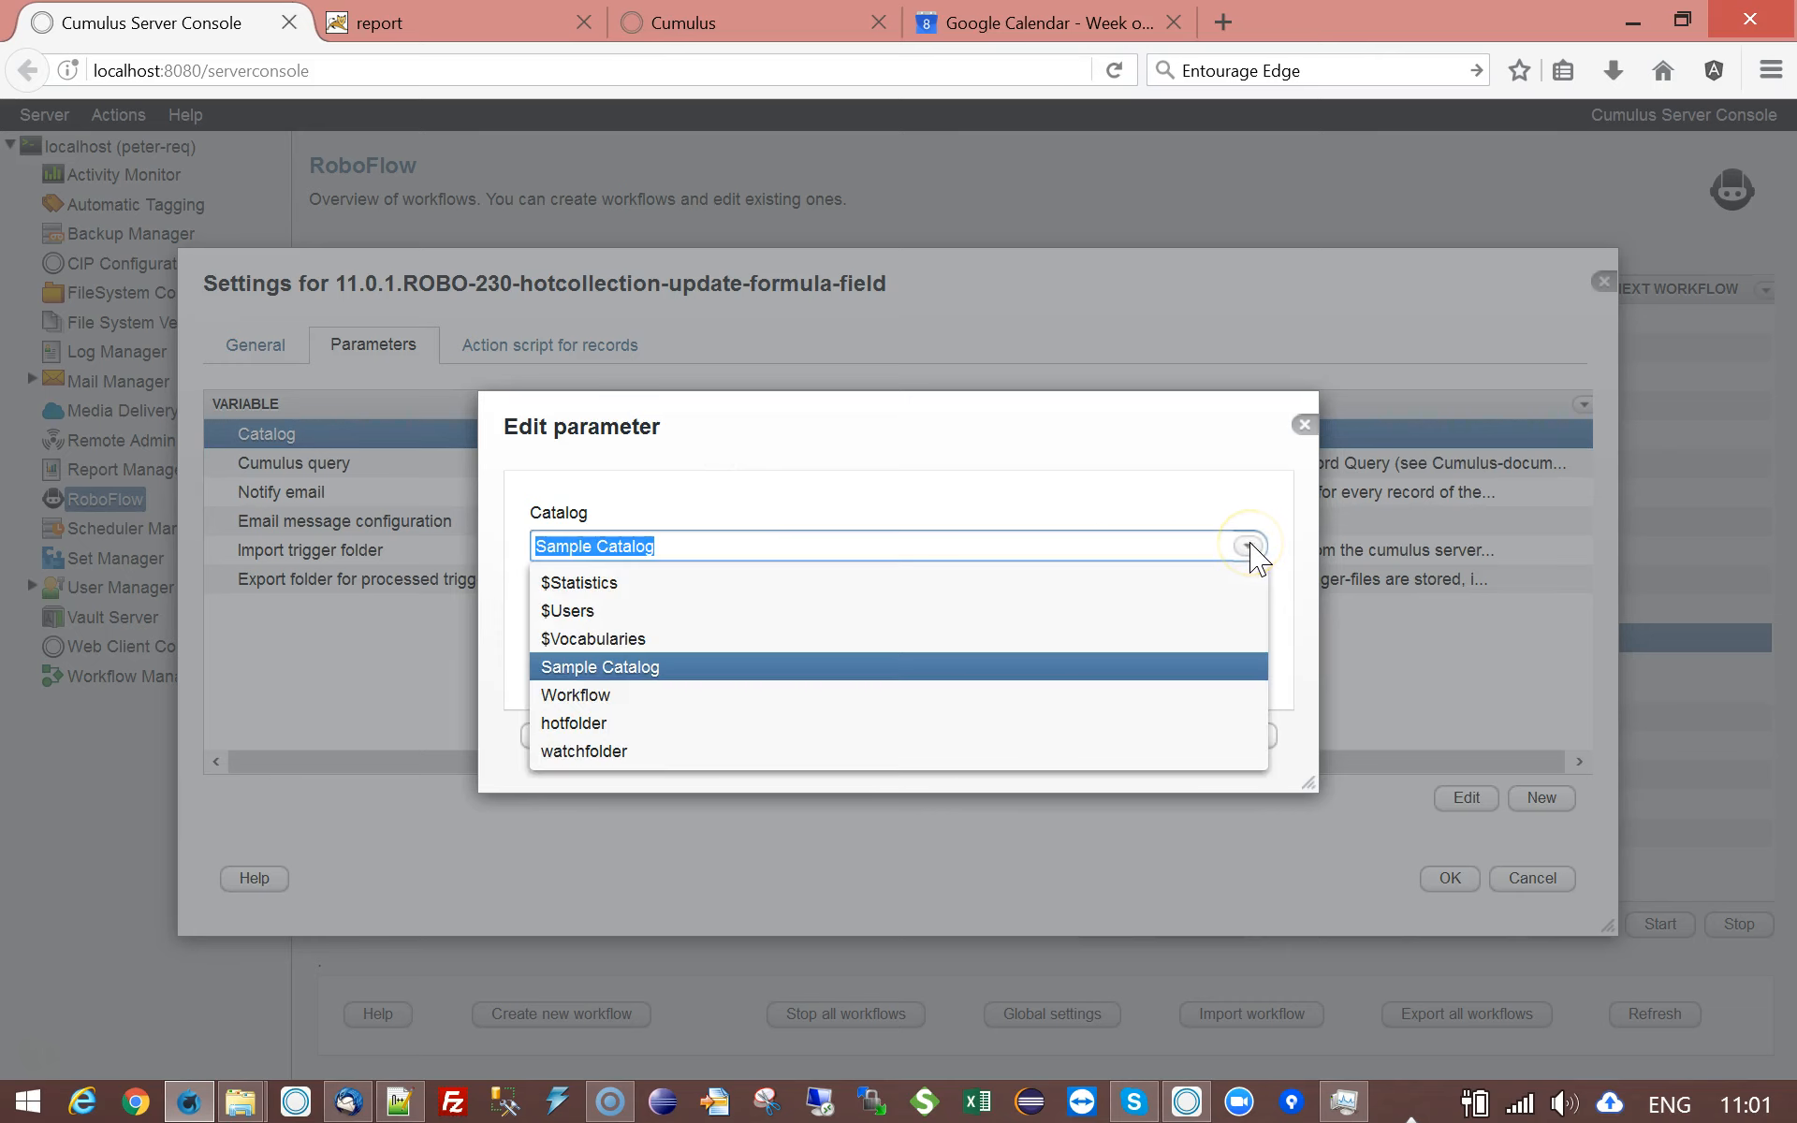
left_click(1250, 545)
left_click(697, 535)
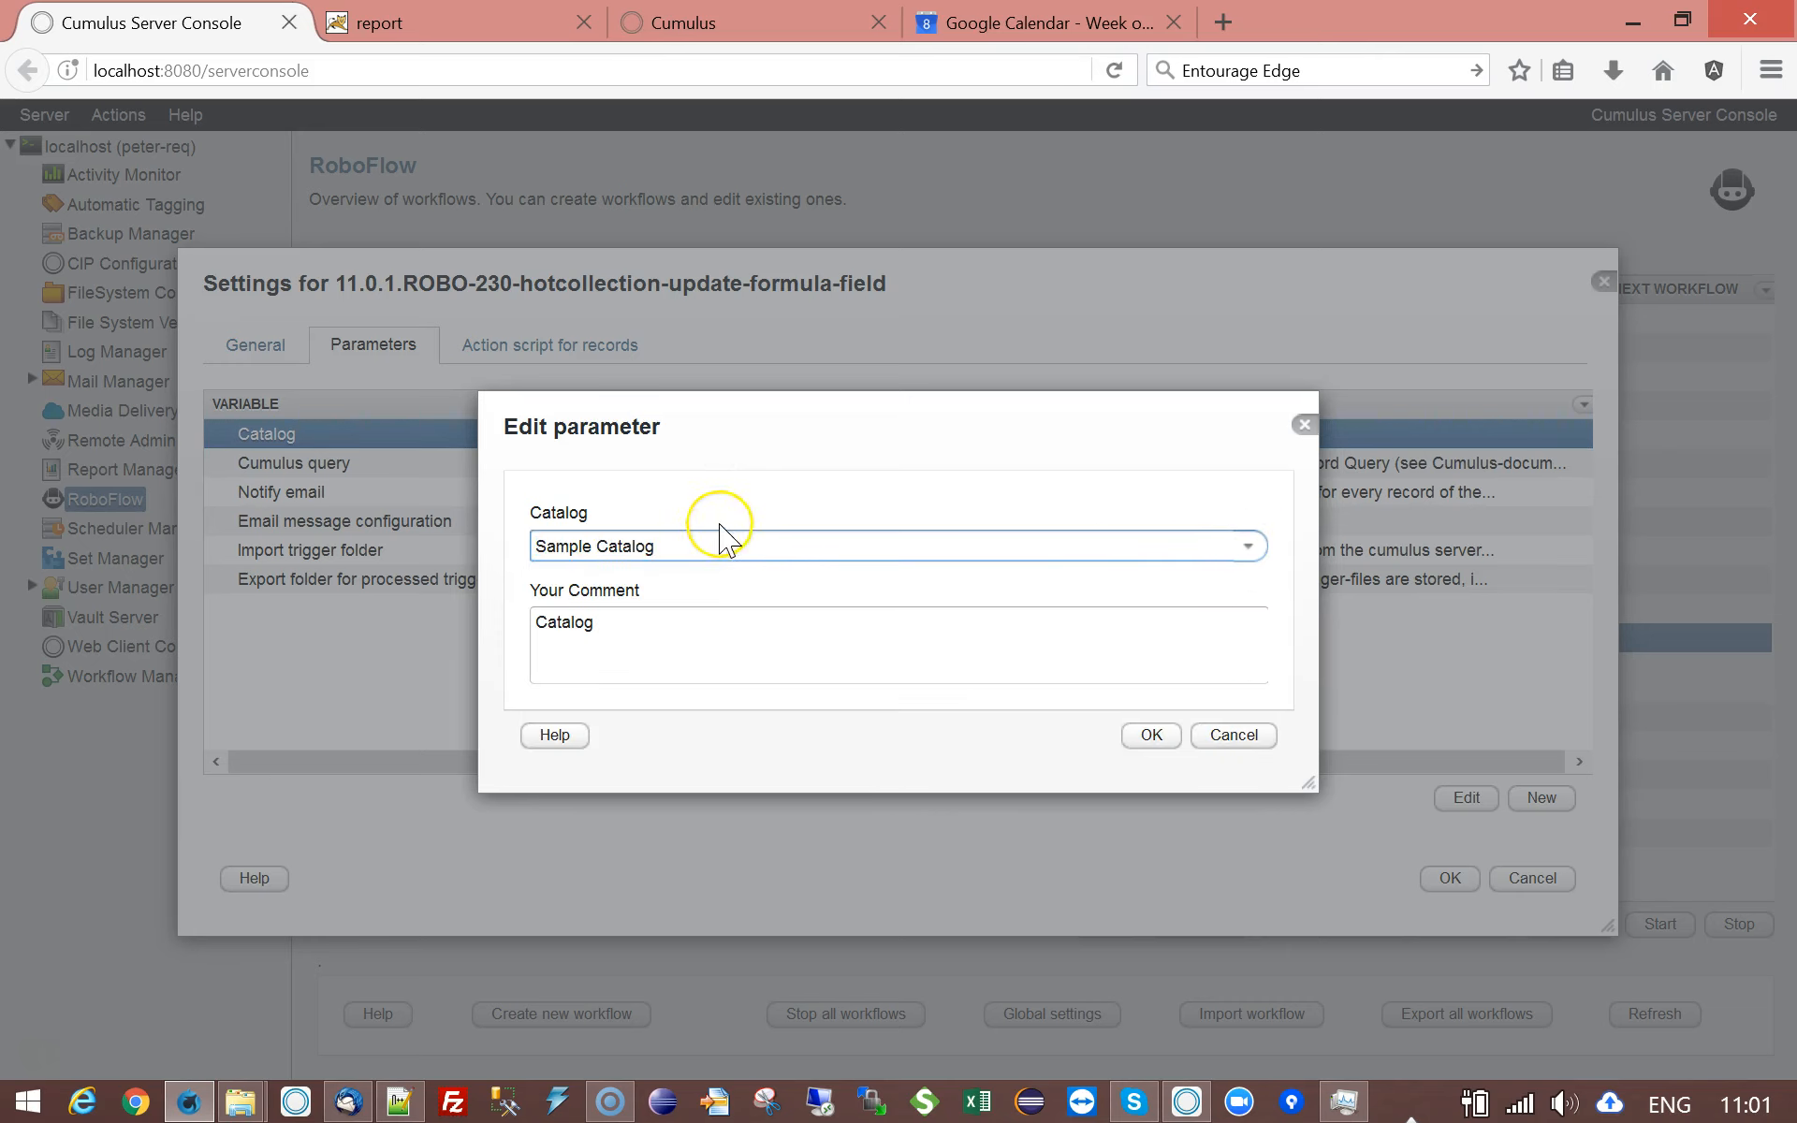
type(";;wa")
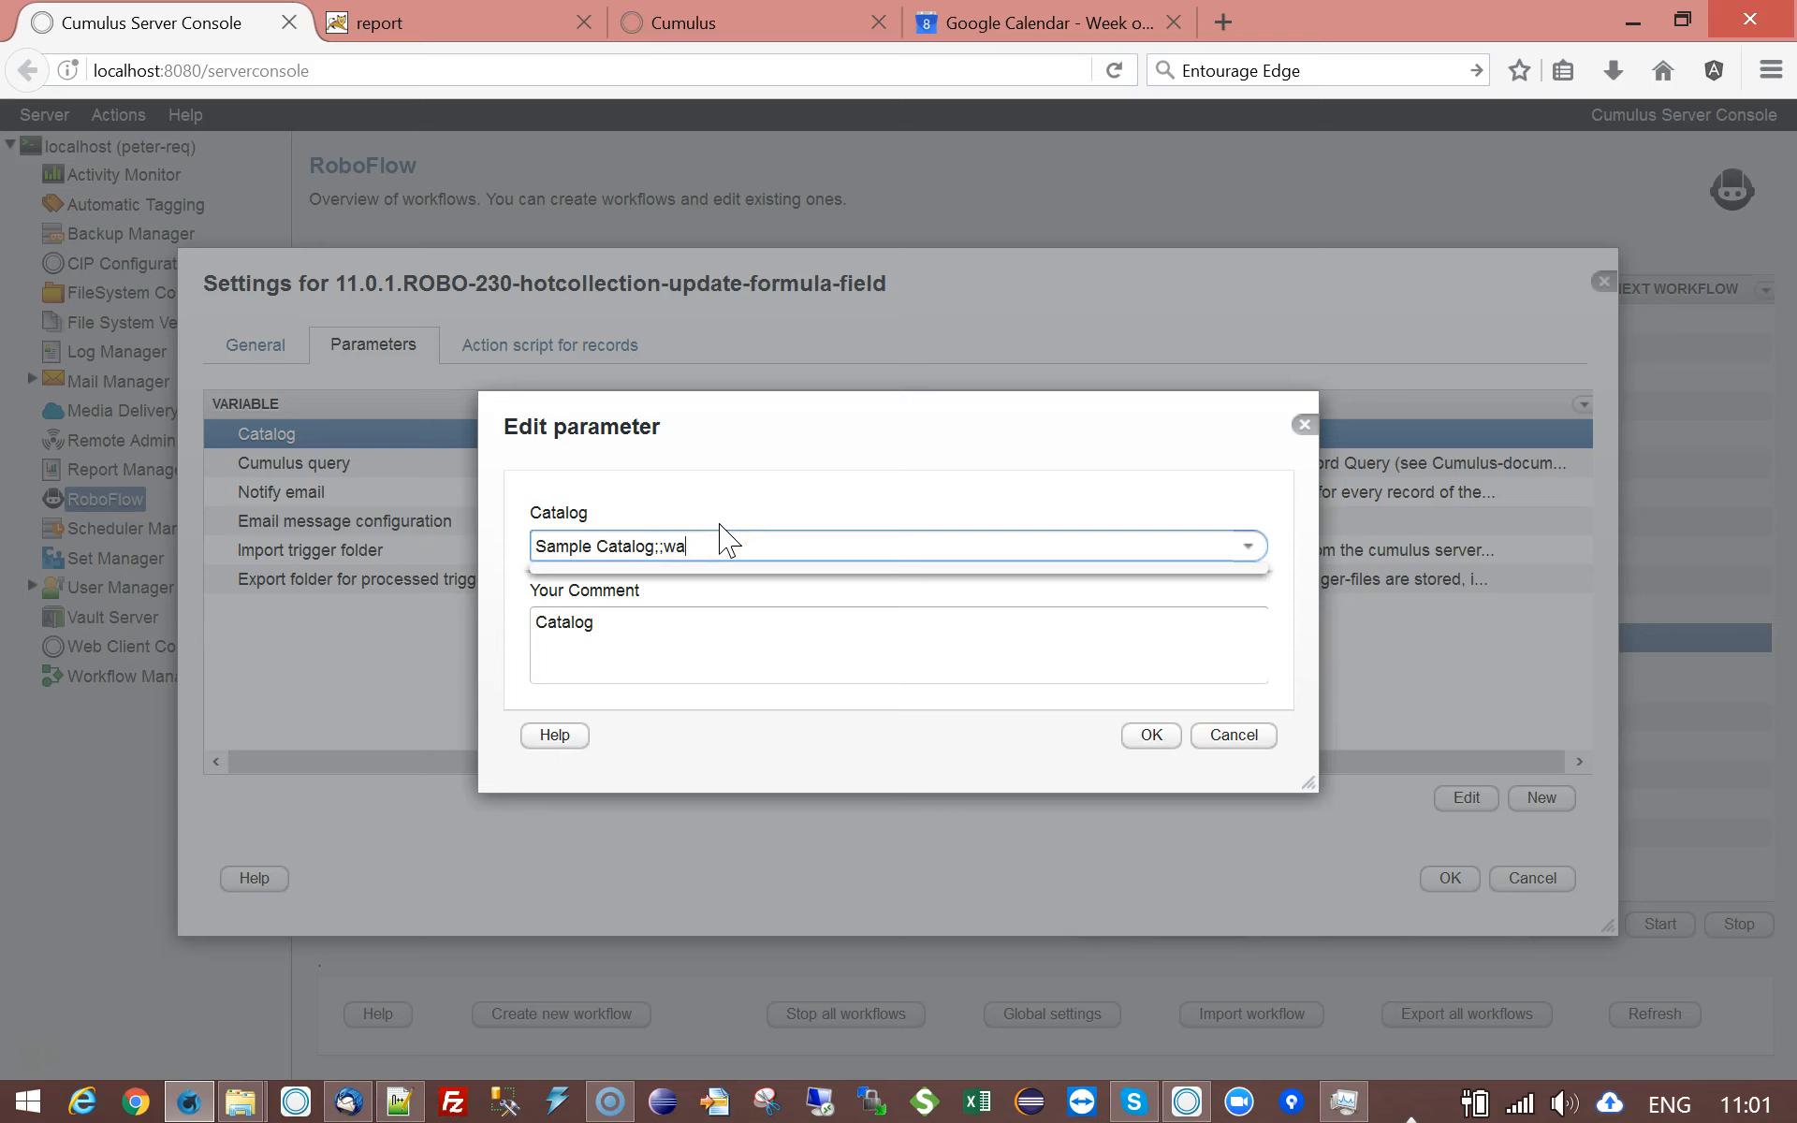
type("tchfolder")
left_click(776, 661)
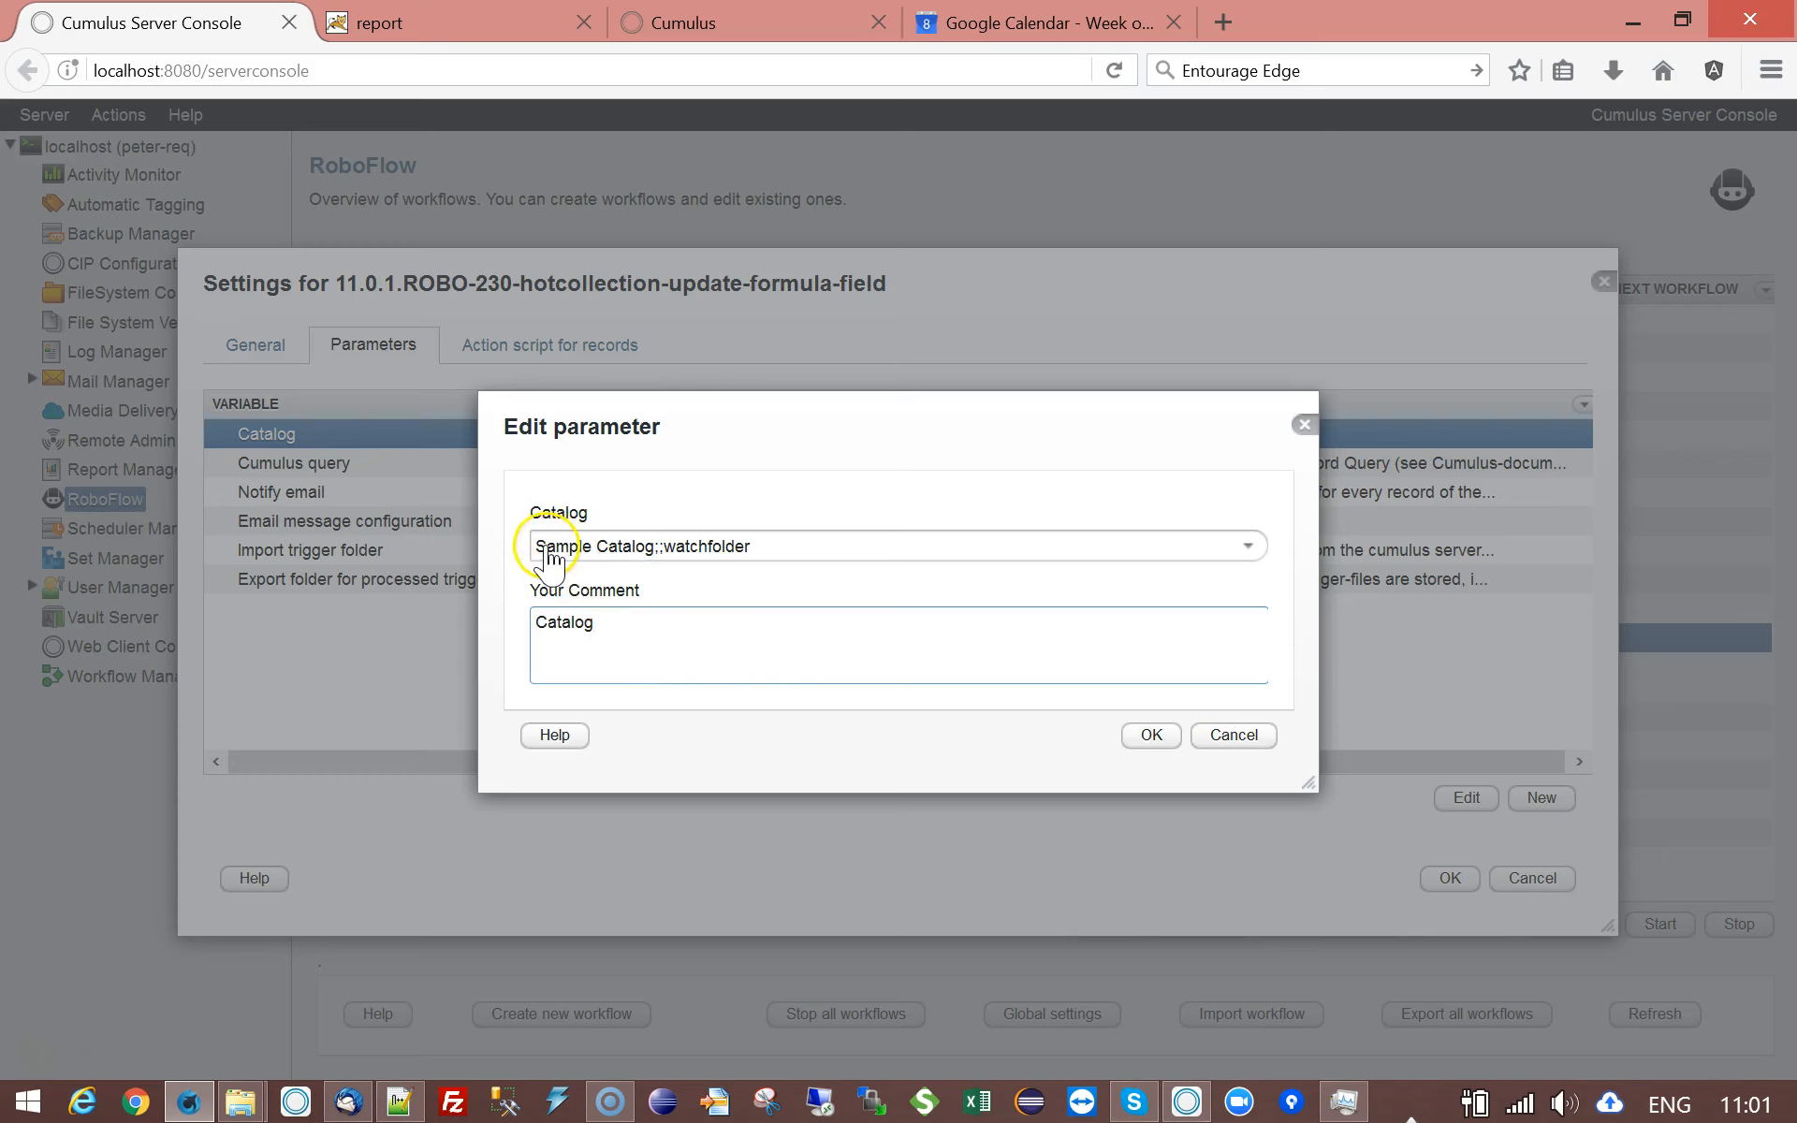
left_click(660, 552)
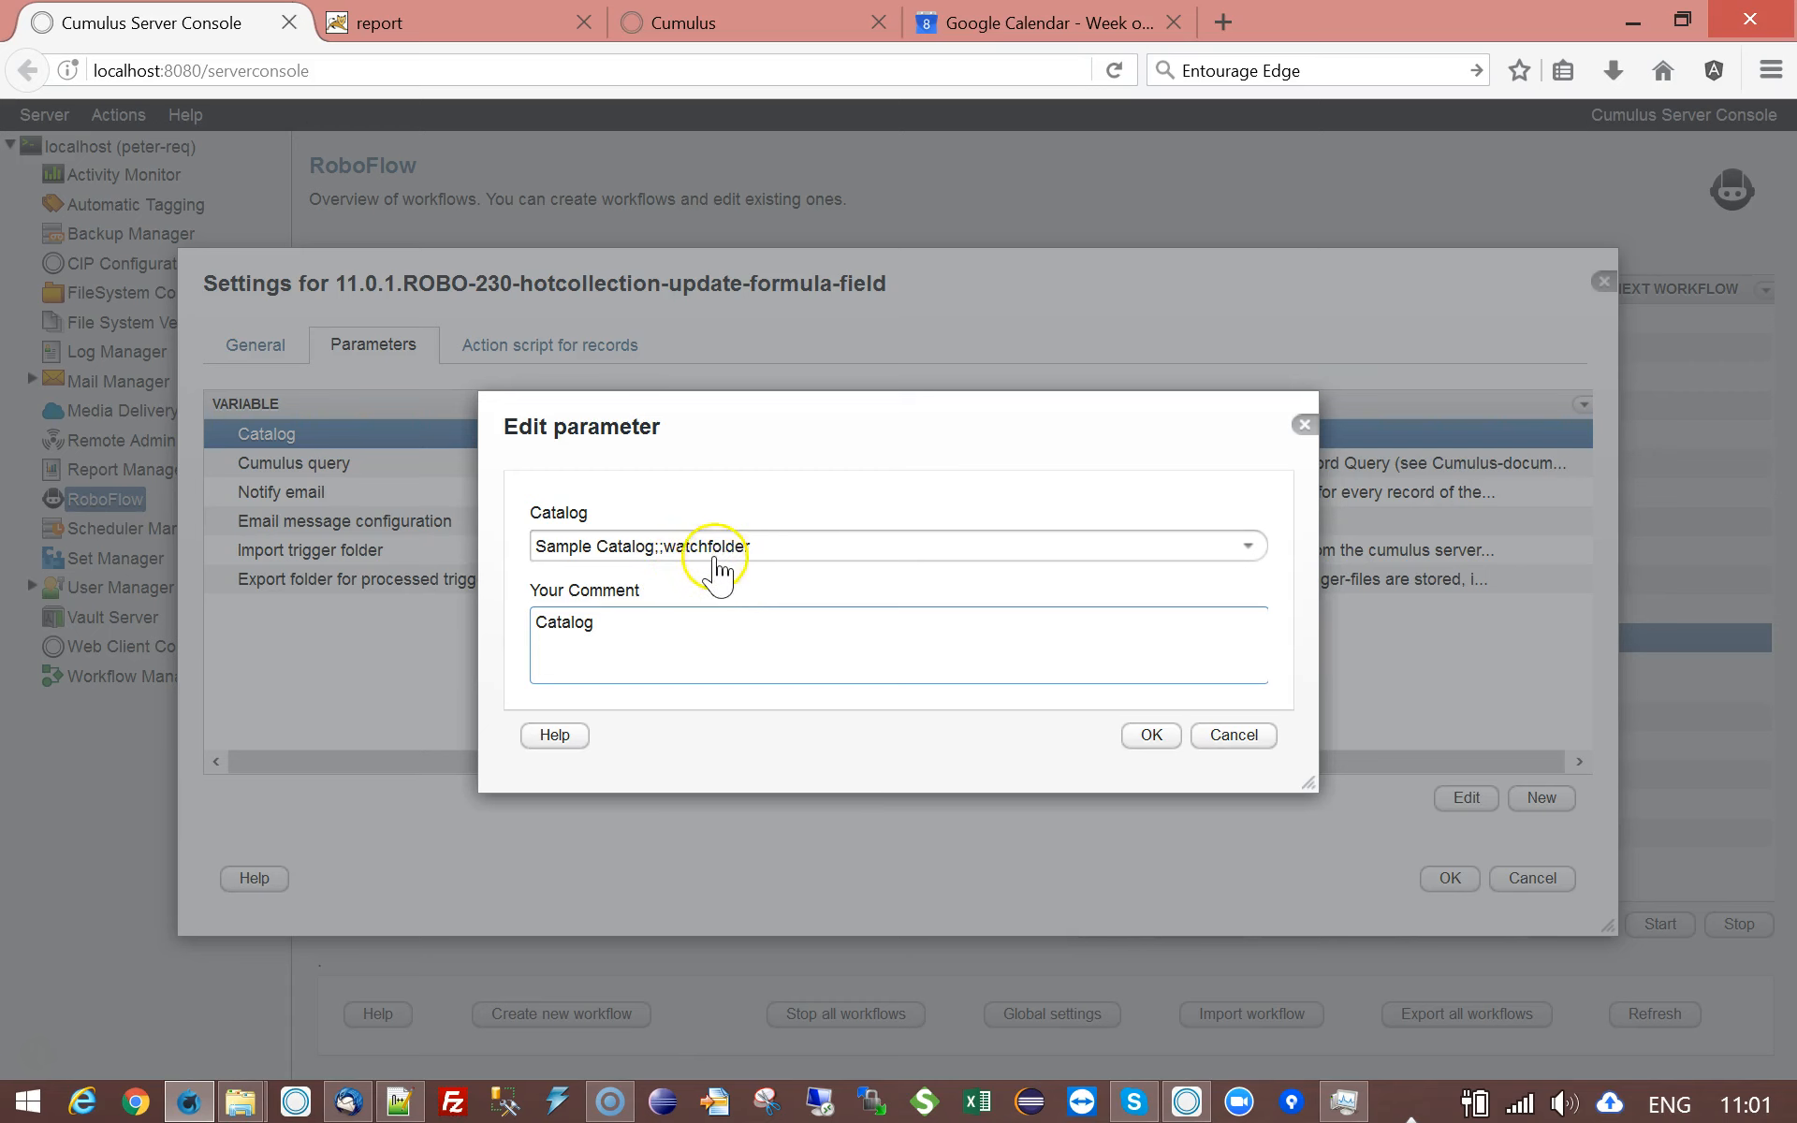
left_click(1223, 744)
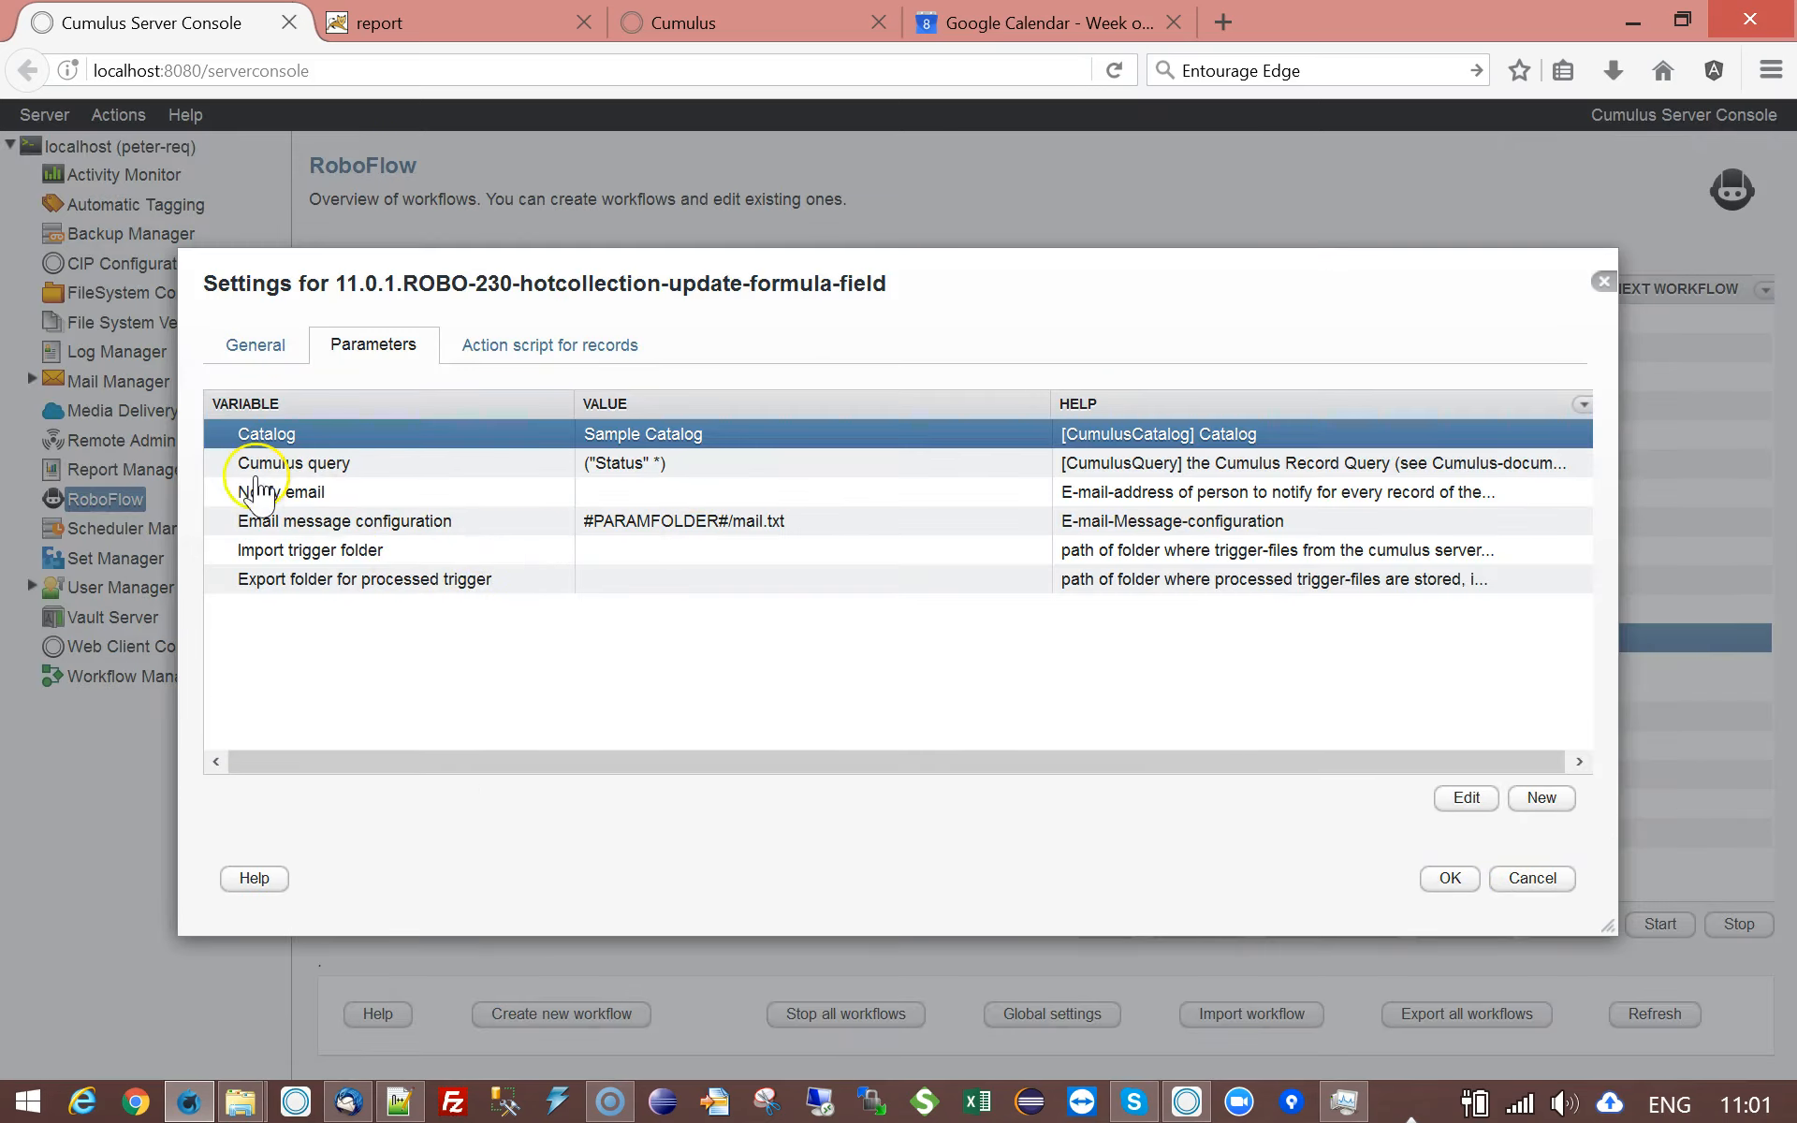
left_click(1532, 878)
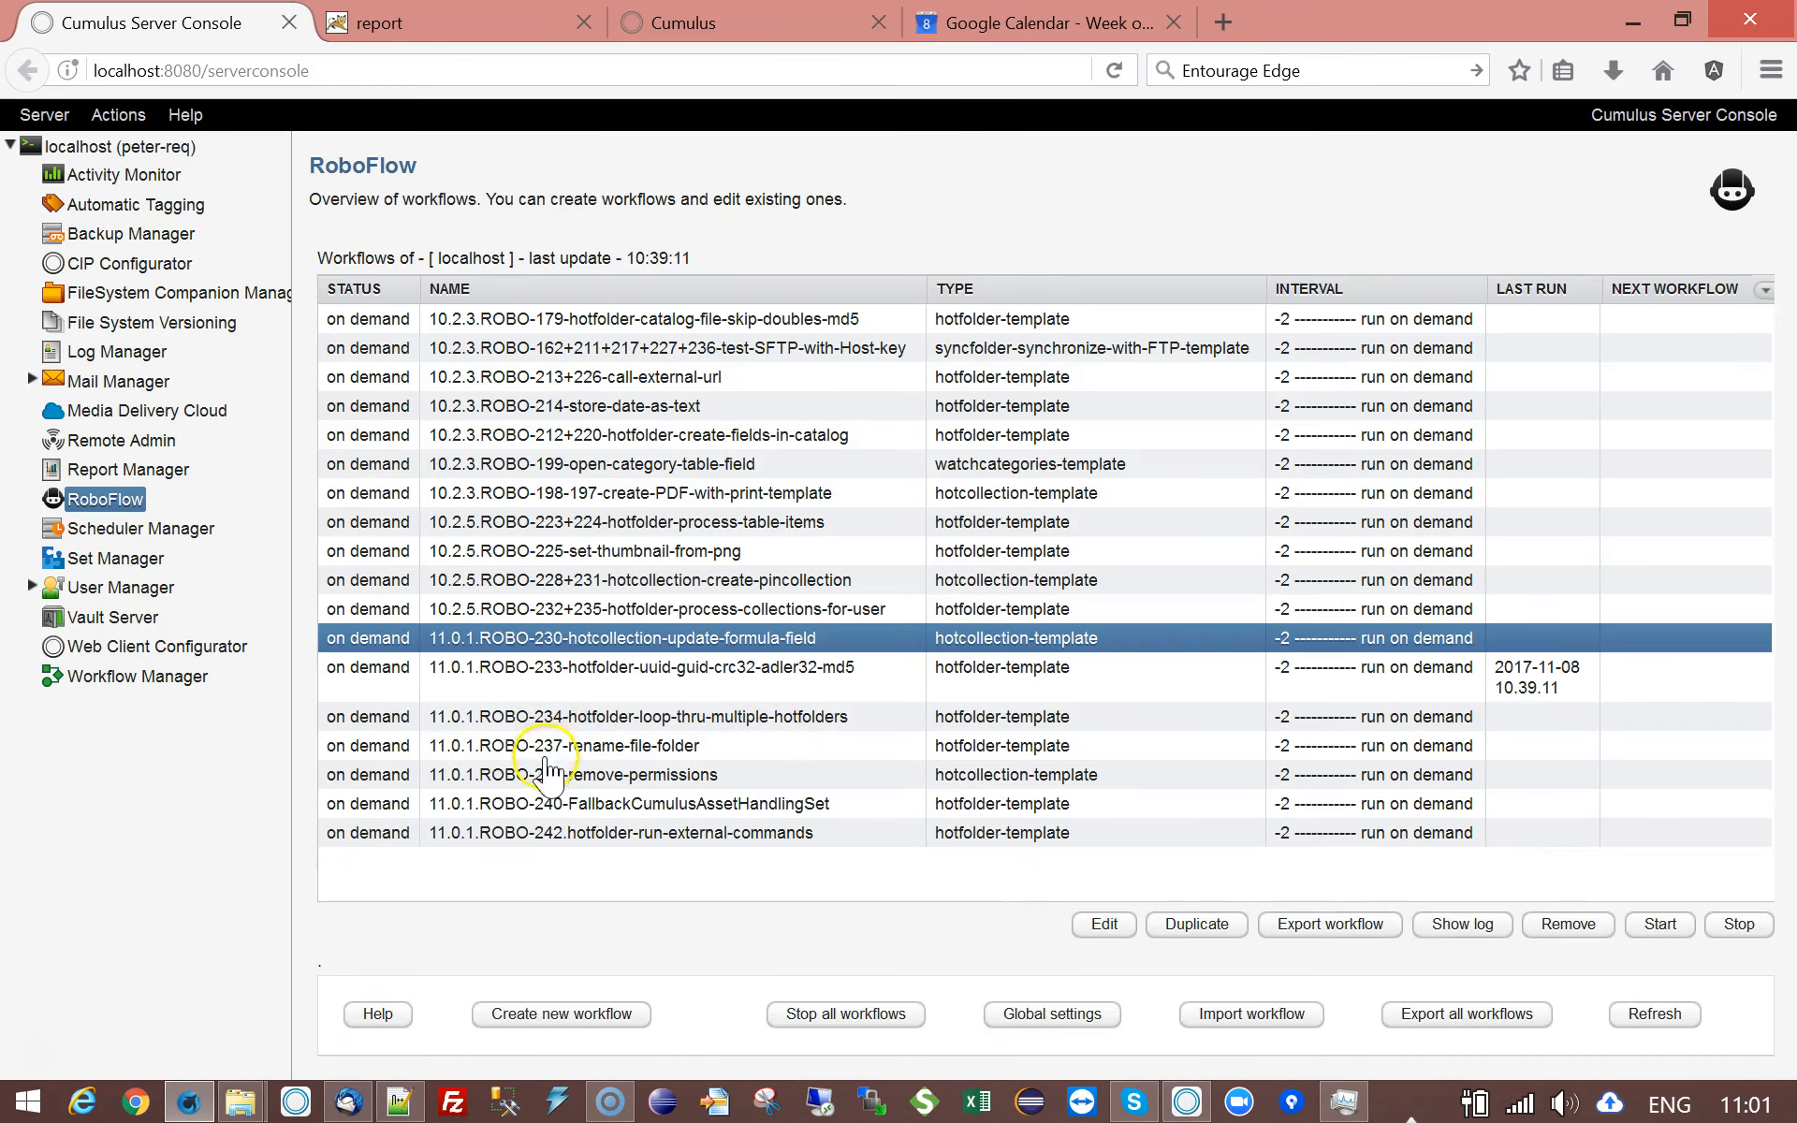
Examine the folder paths in the Hot folder parameter of the 11.0.1.ROBO-234-hotfolder-loop-thru-multiple-hotfolders workflow.
left_click(615, 721)
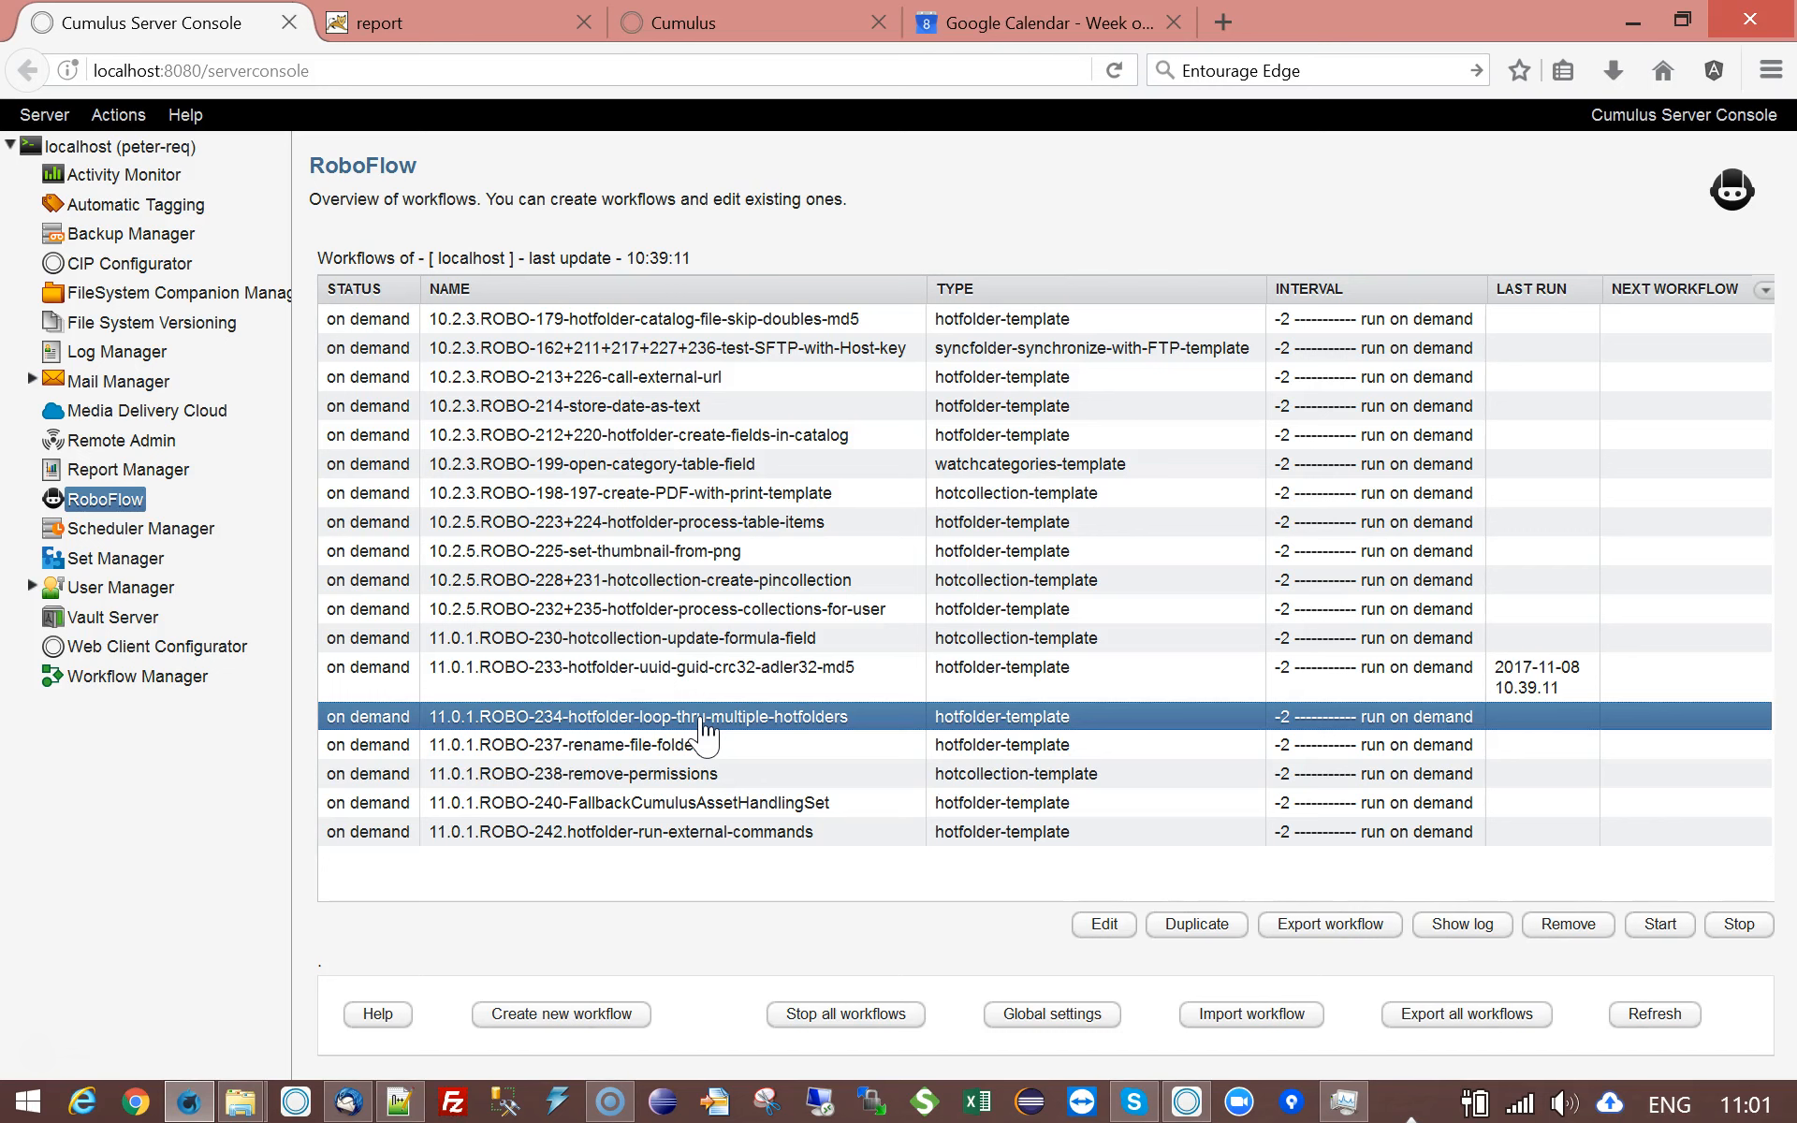
double_click(707, 735)
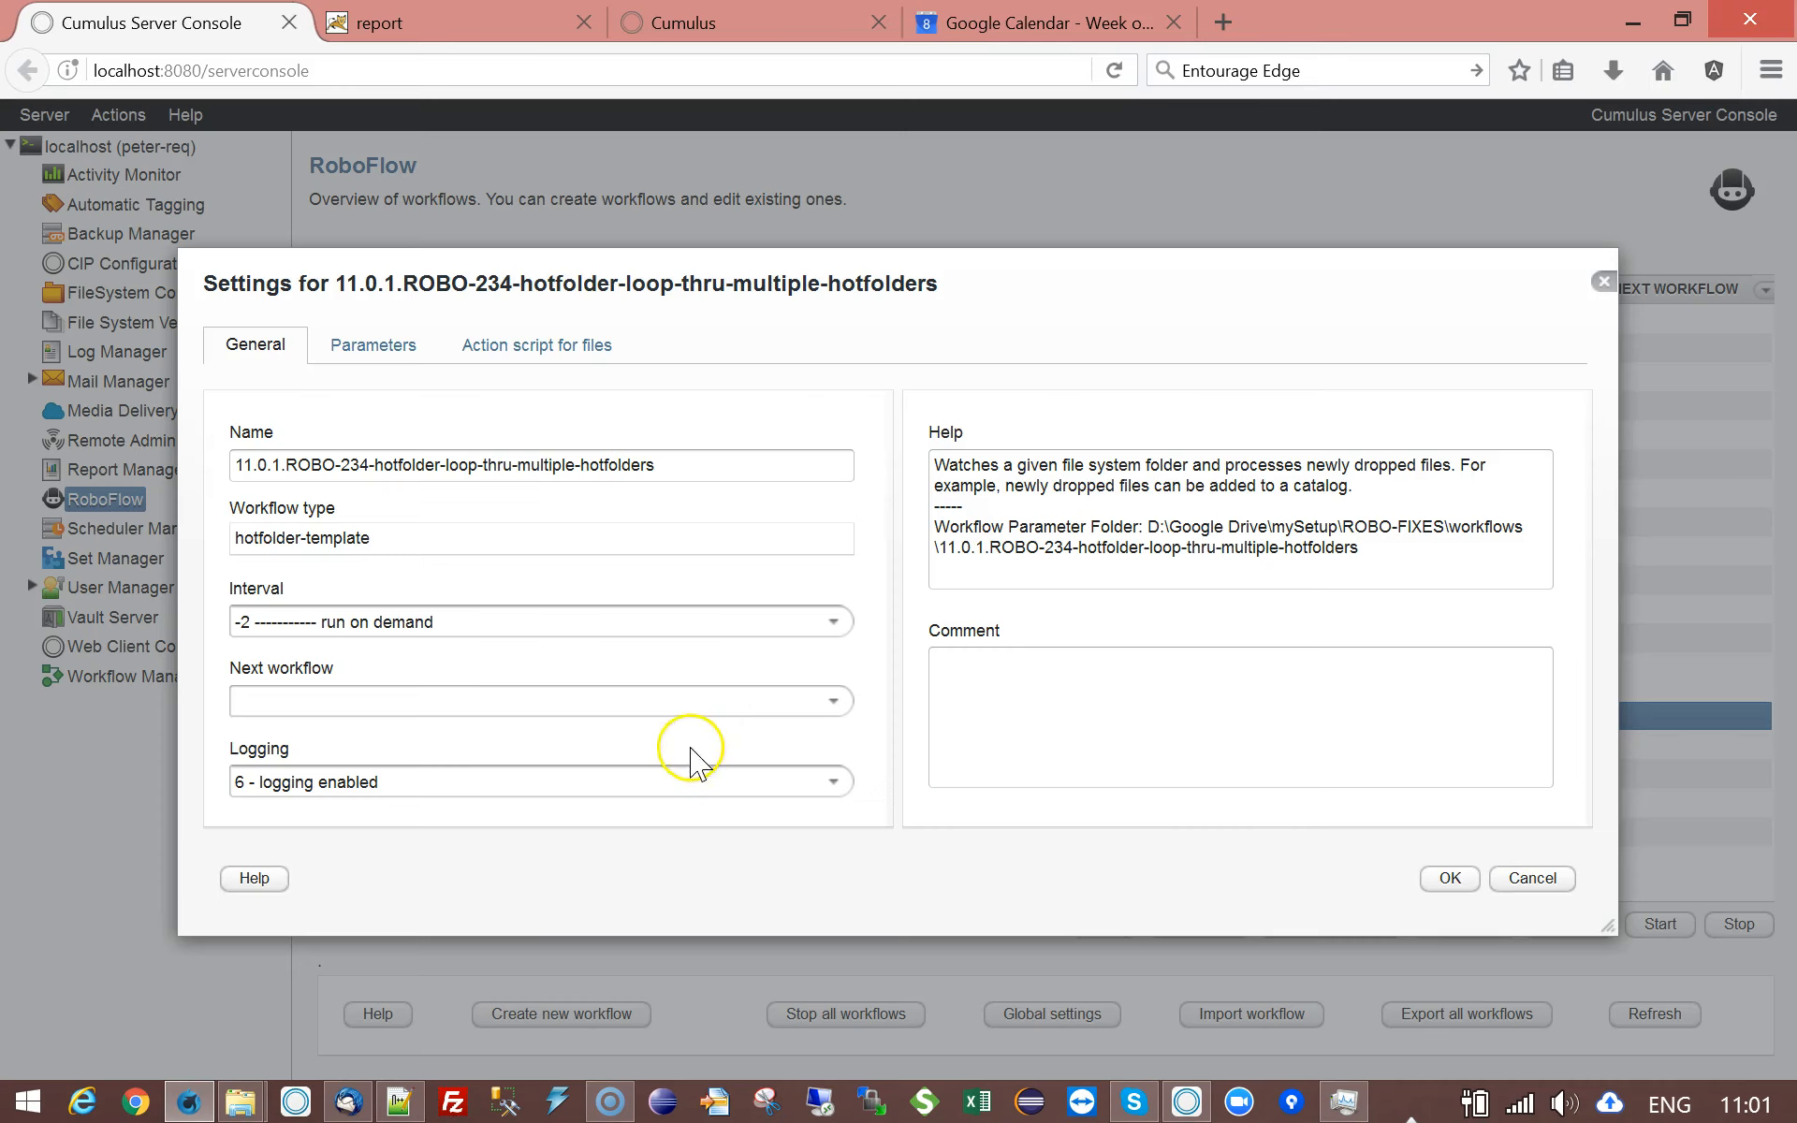
left_click(393, 348)
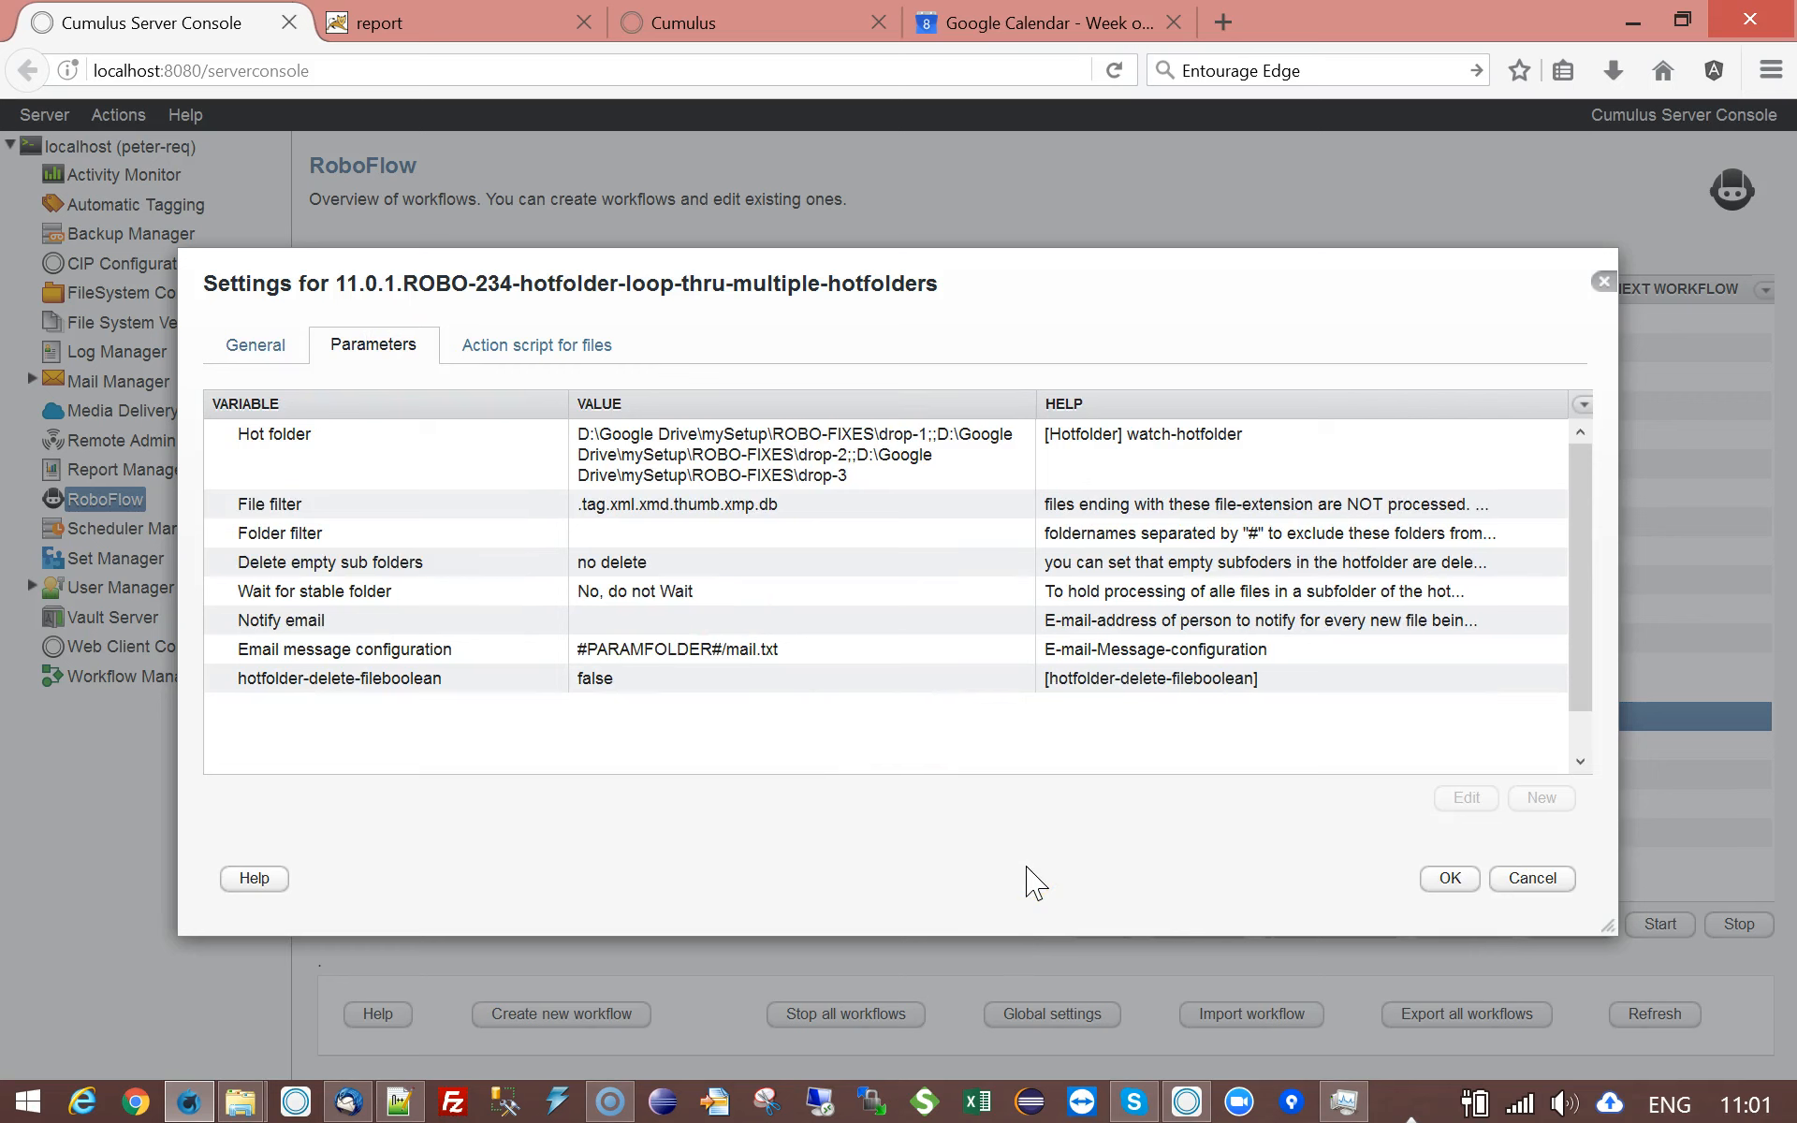
left_click(683, 468)
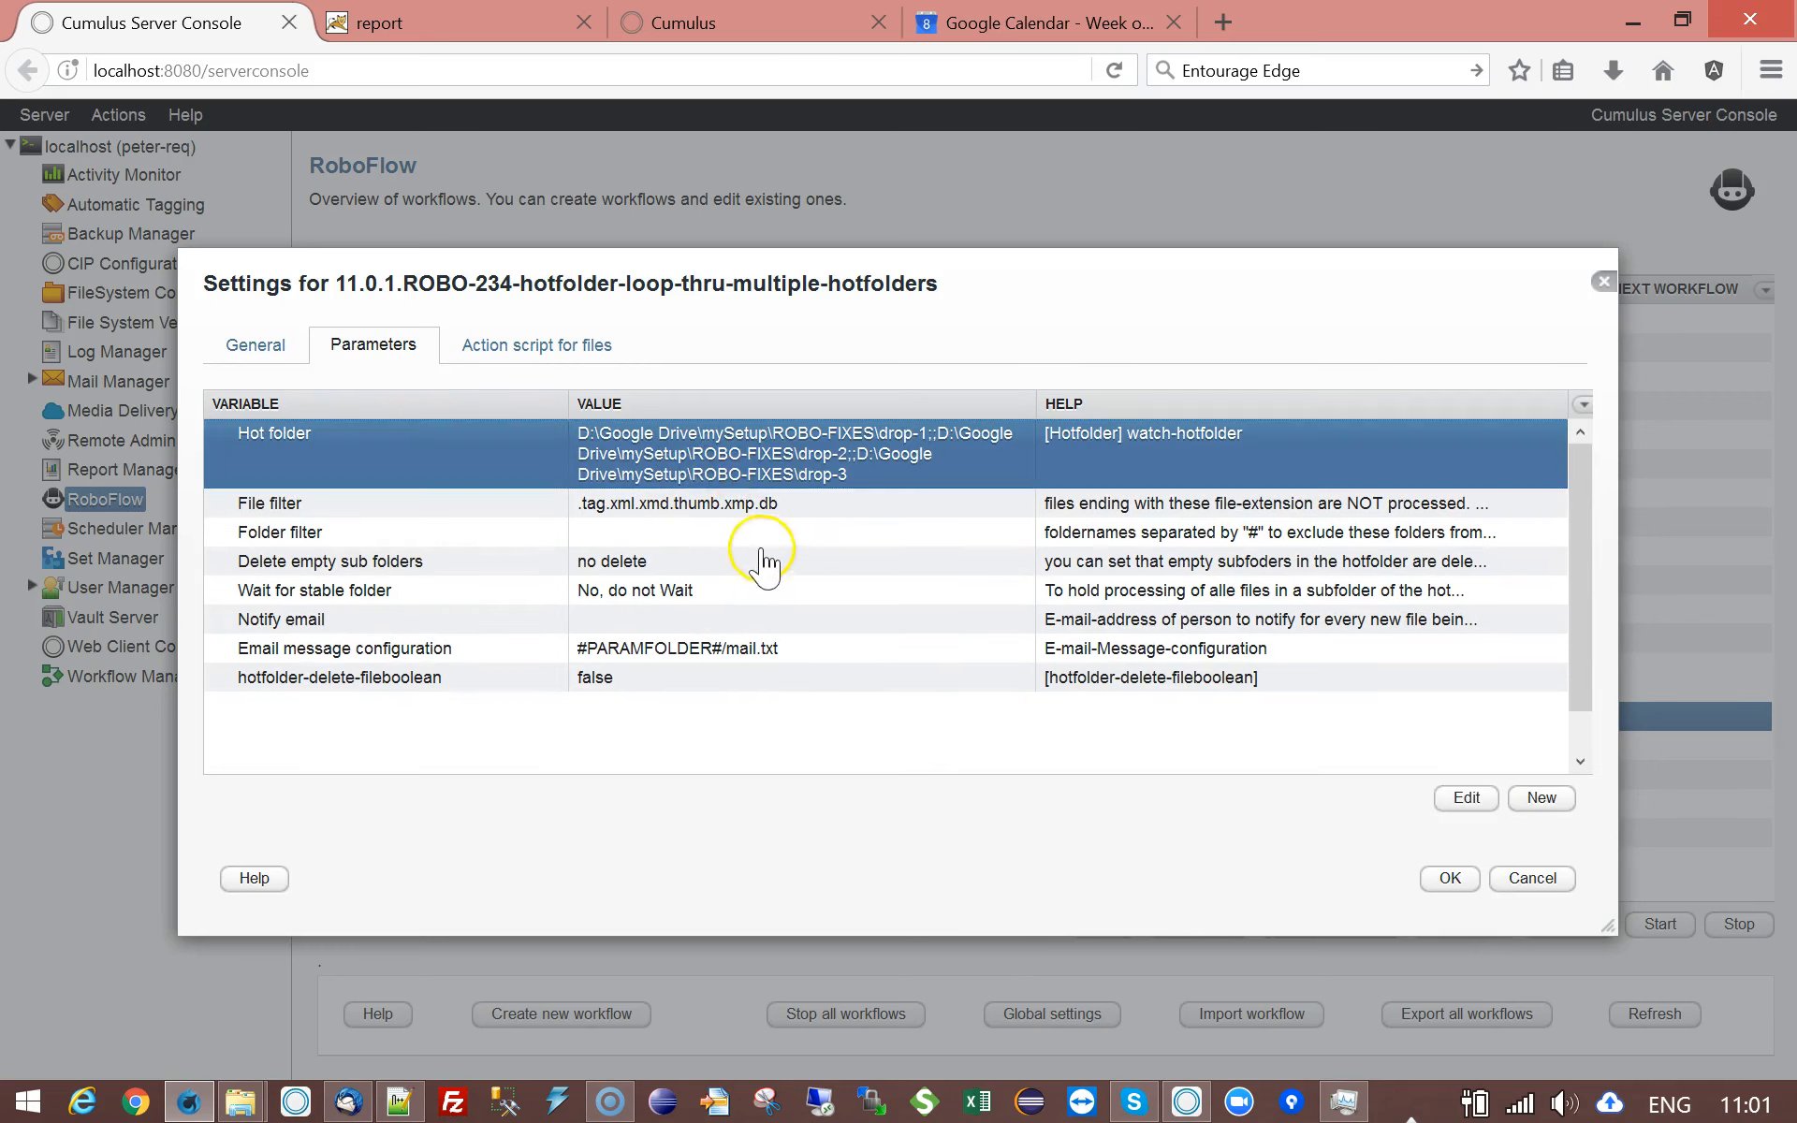
double_click(719, 456)
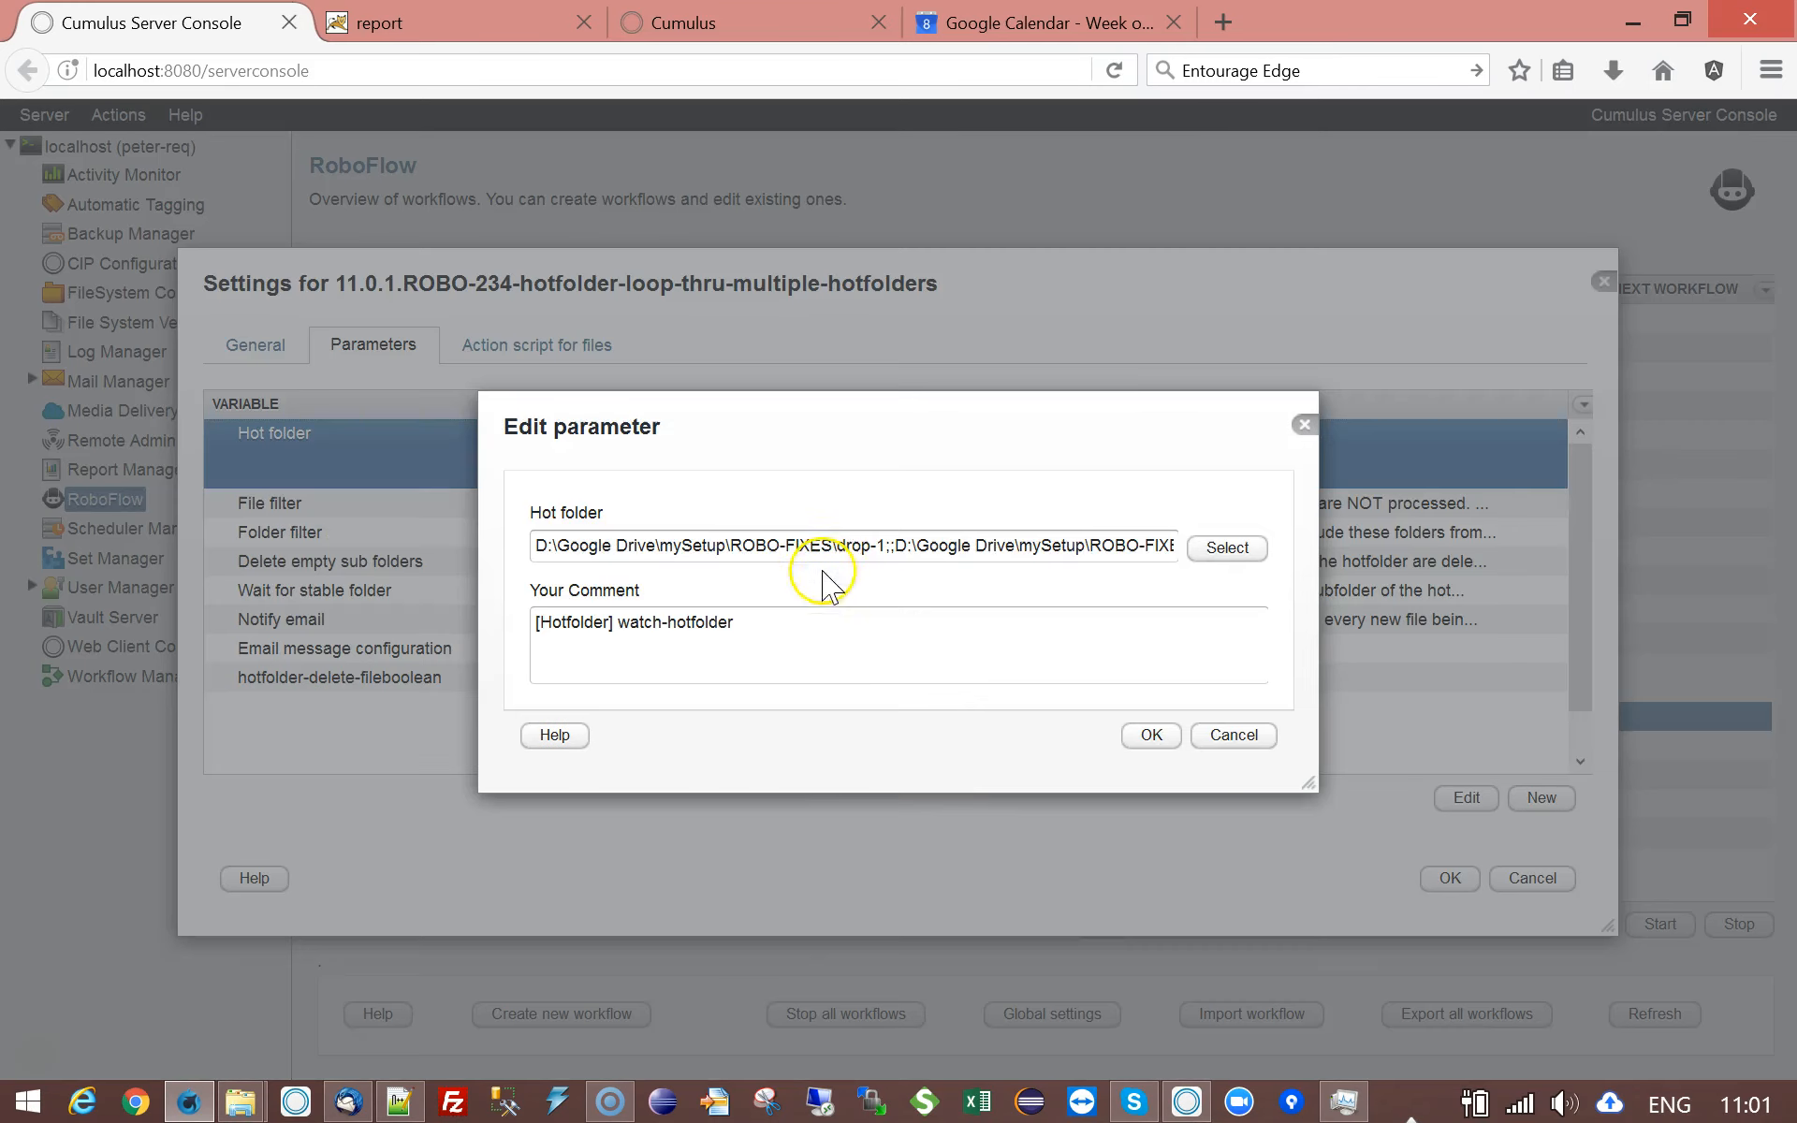
left_click_drag(530, 547, 930, 550)
left_click(919, 550)
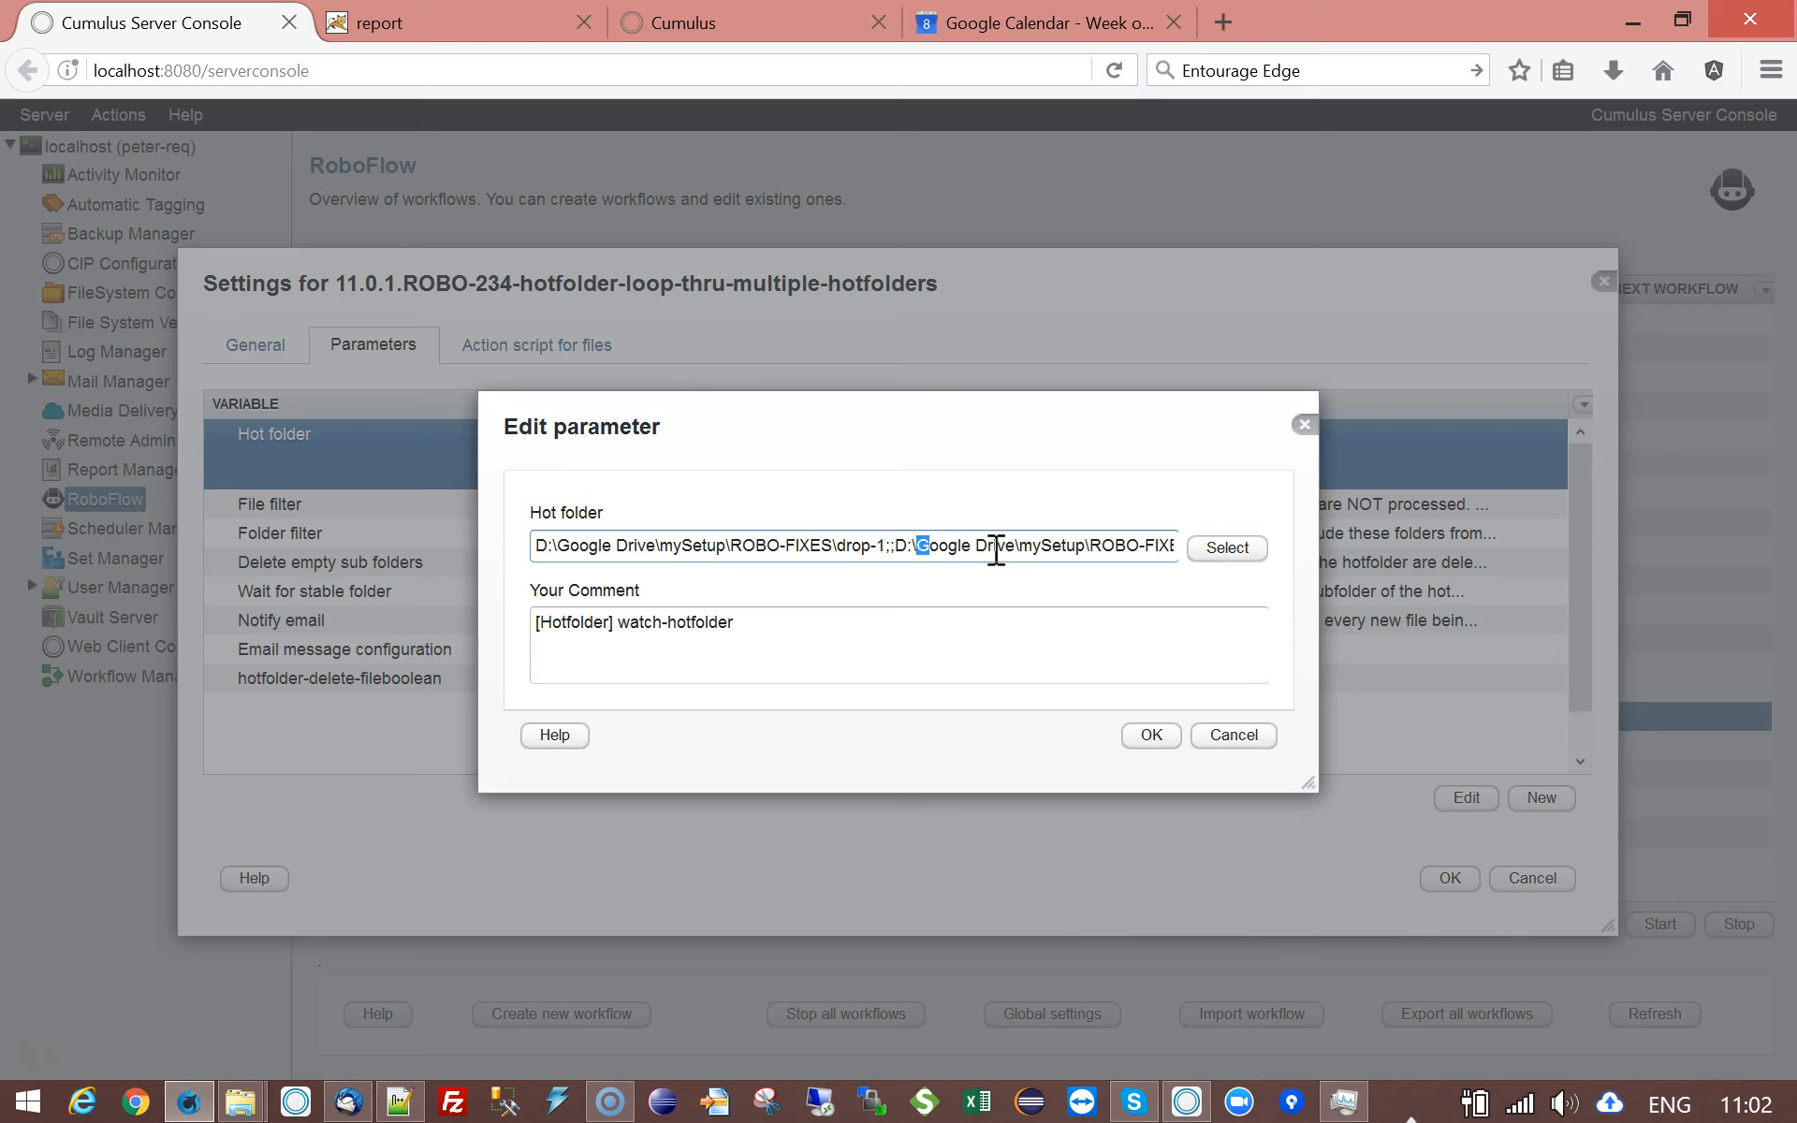
left_click(886, 549)
left_click(1232, 736)
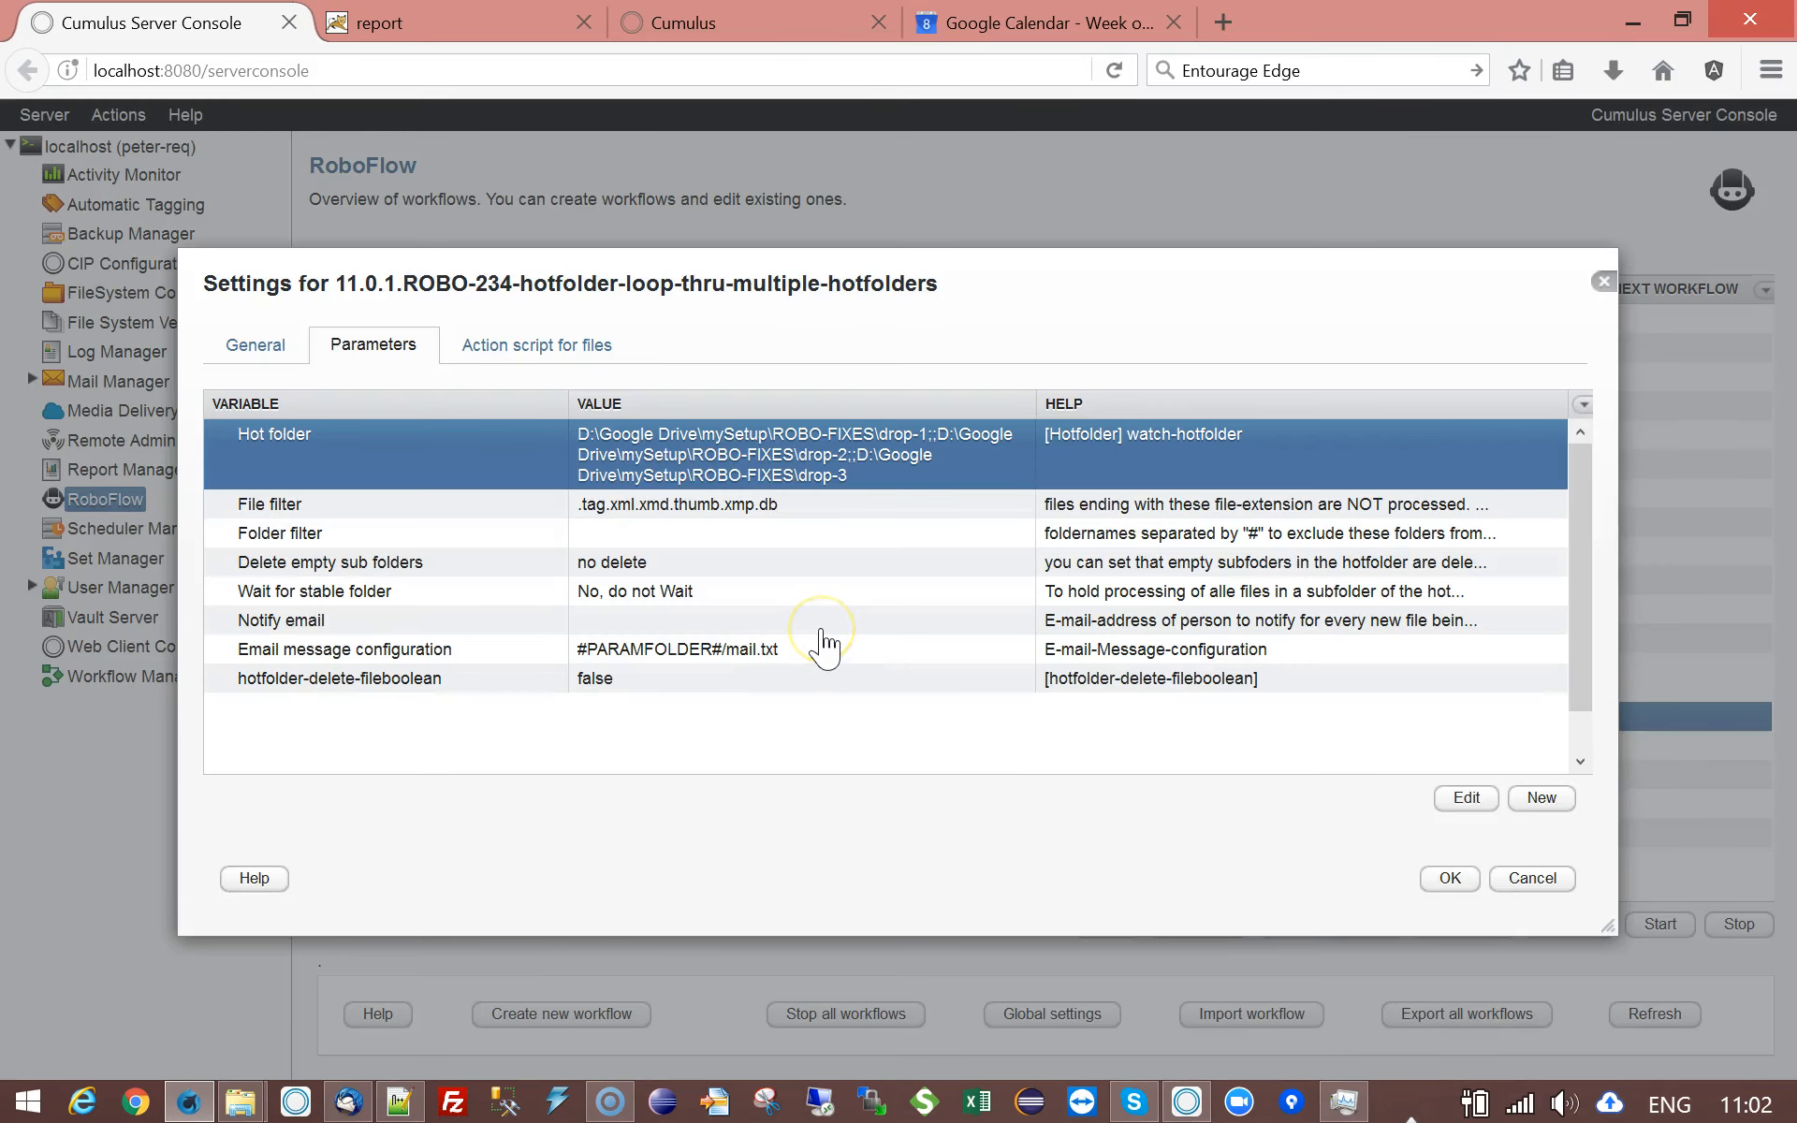
Review the ROBO-234 workflow's file action script, remaining parameters and workflow type, and close its settings without saving.
left_click(533, 346)
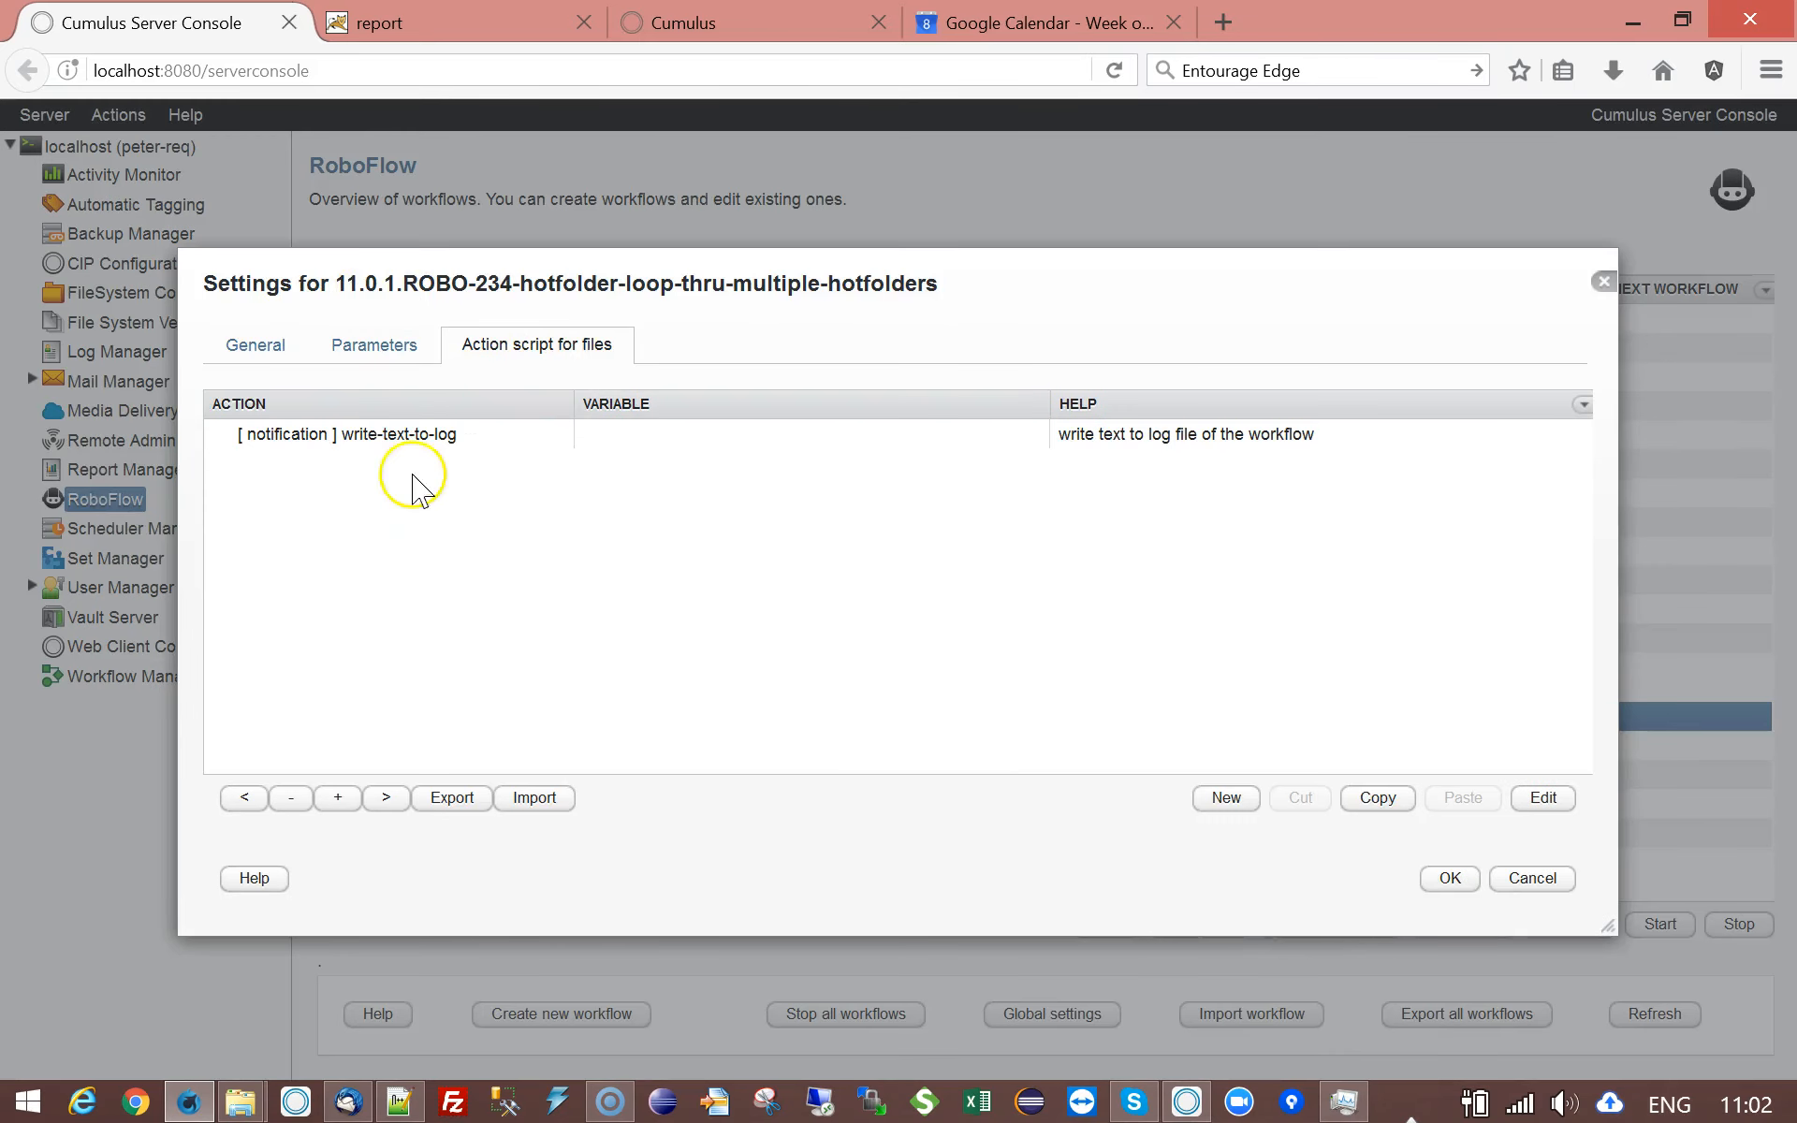
left_click(361, 368)
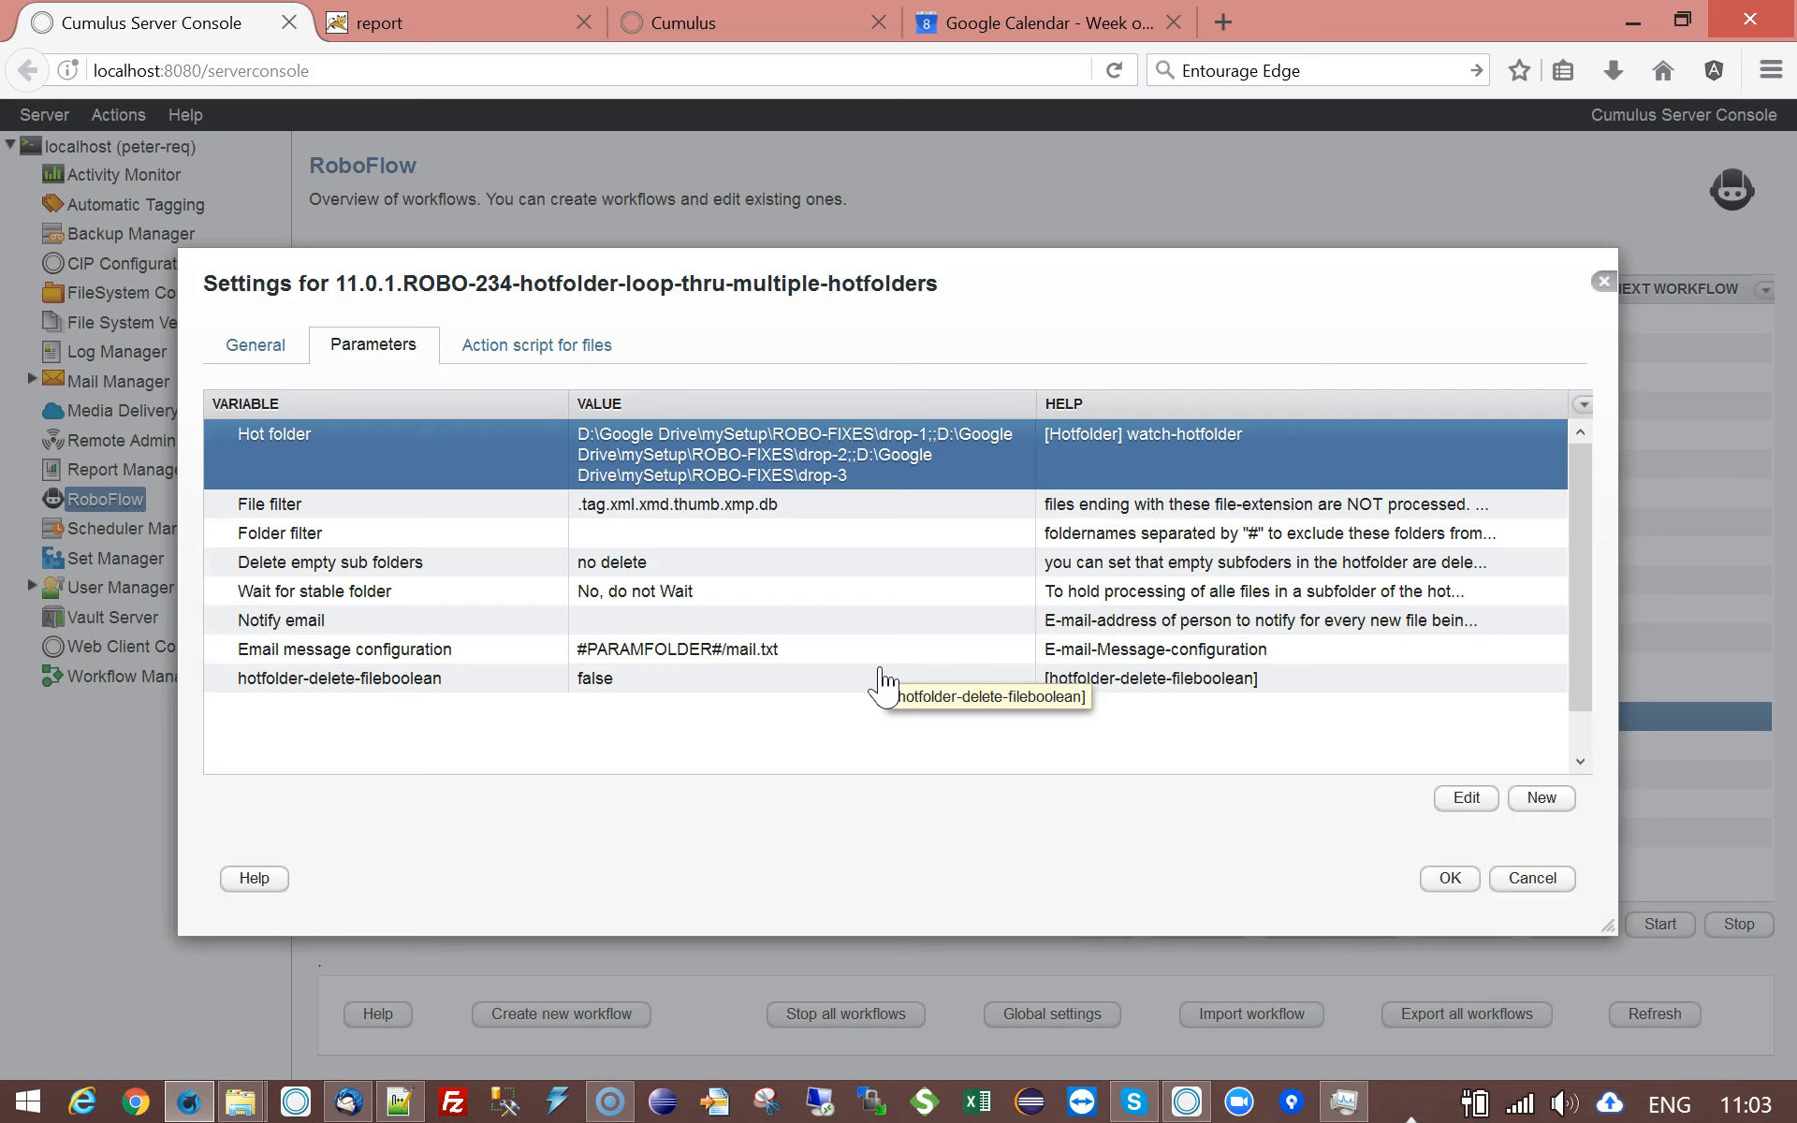
left_click(281, 621)
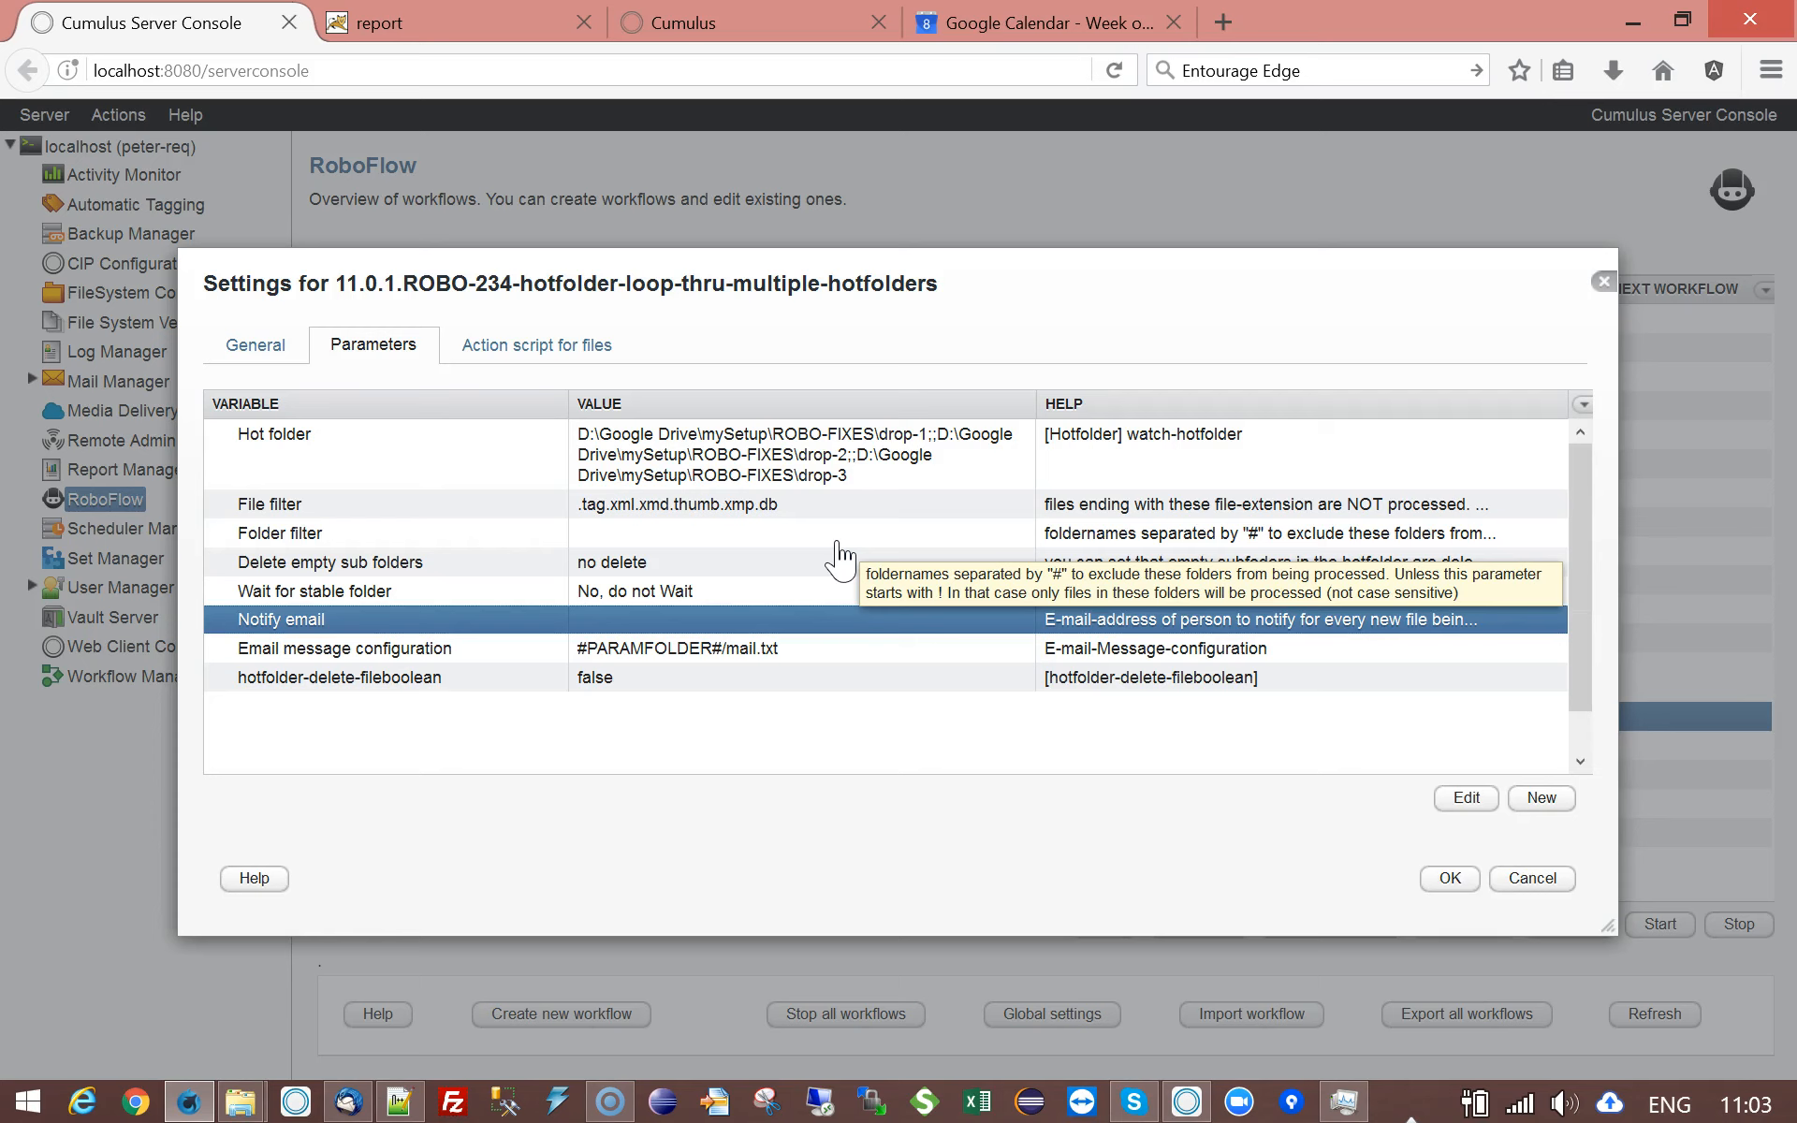
left_click(254, 346)
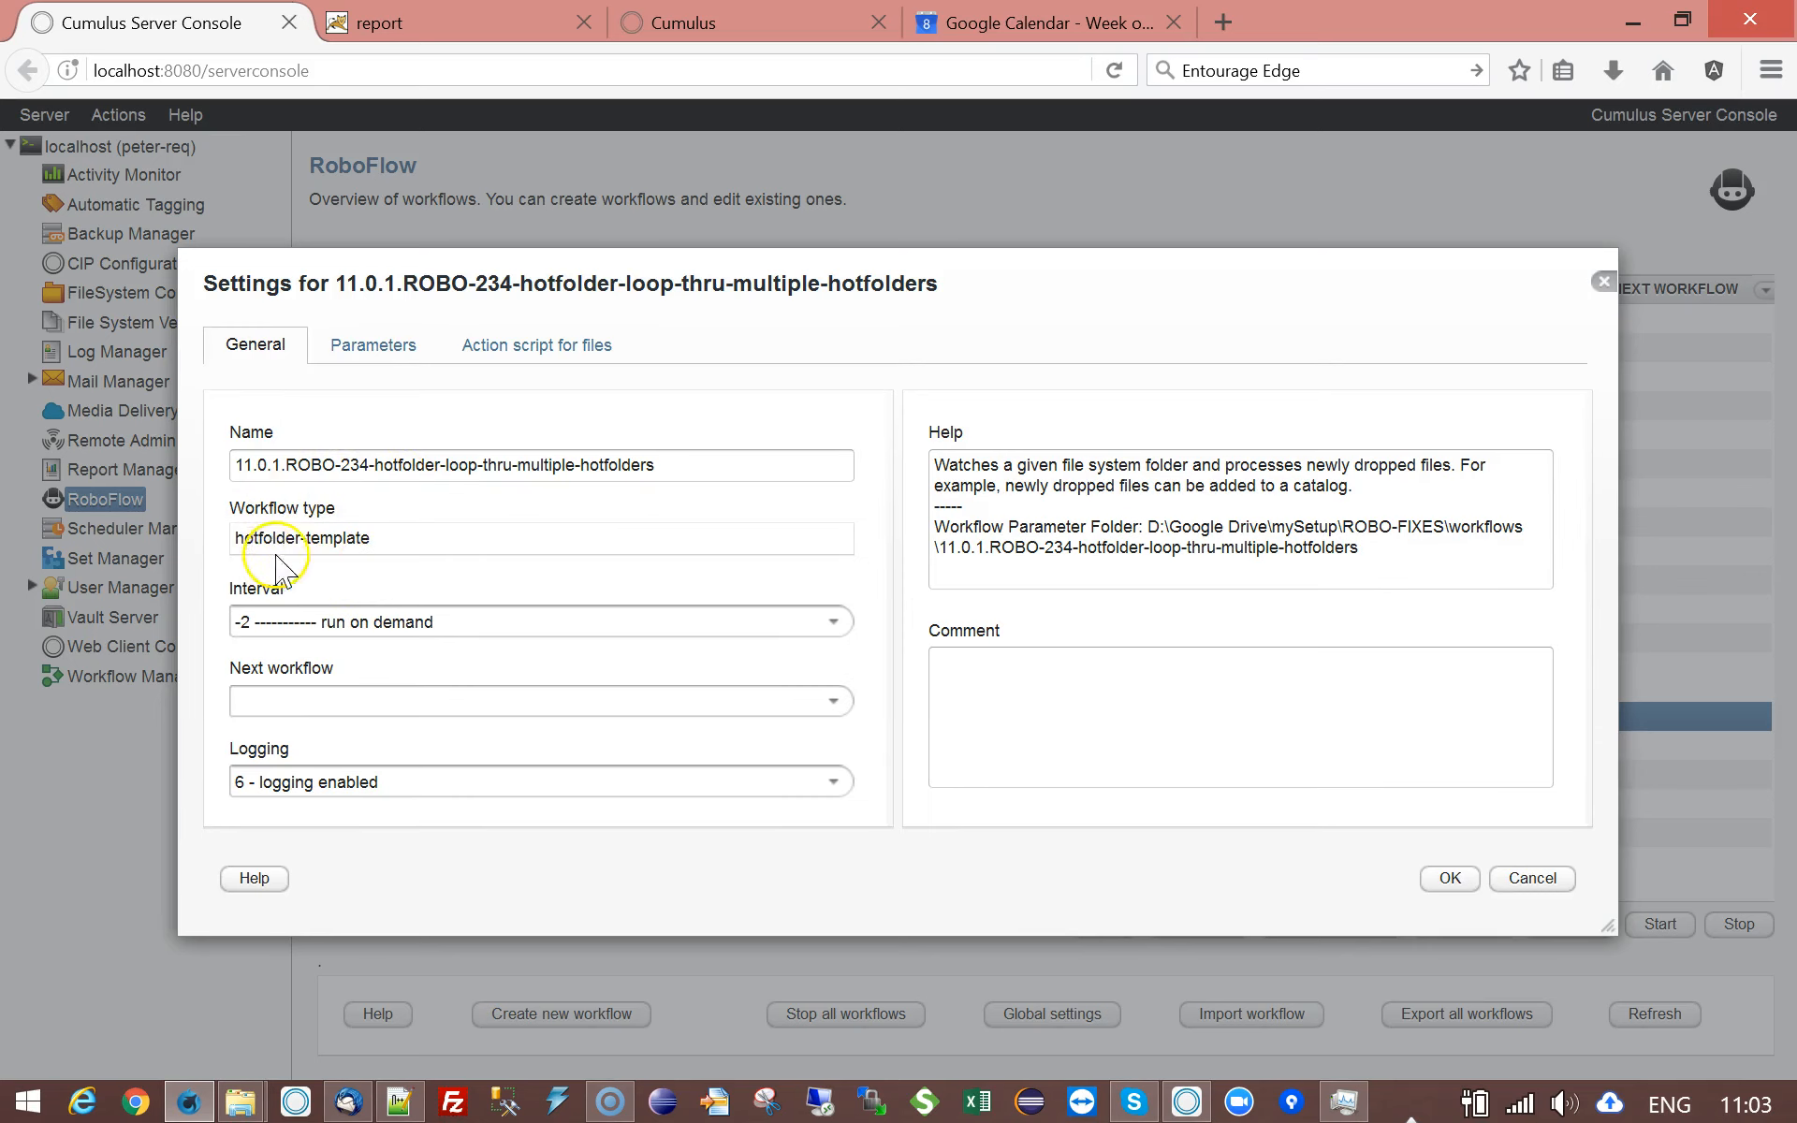
left_click_drag(388, 543, 138, 543)
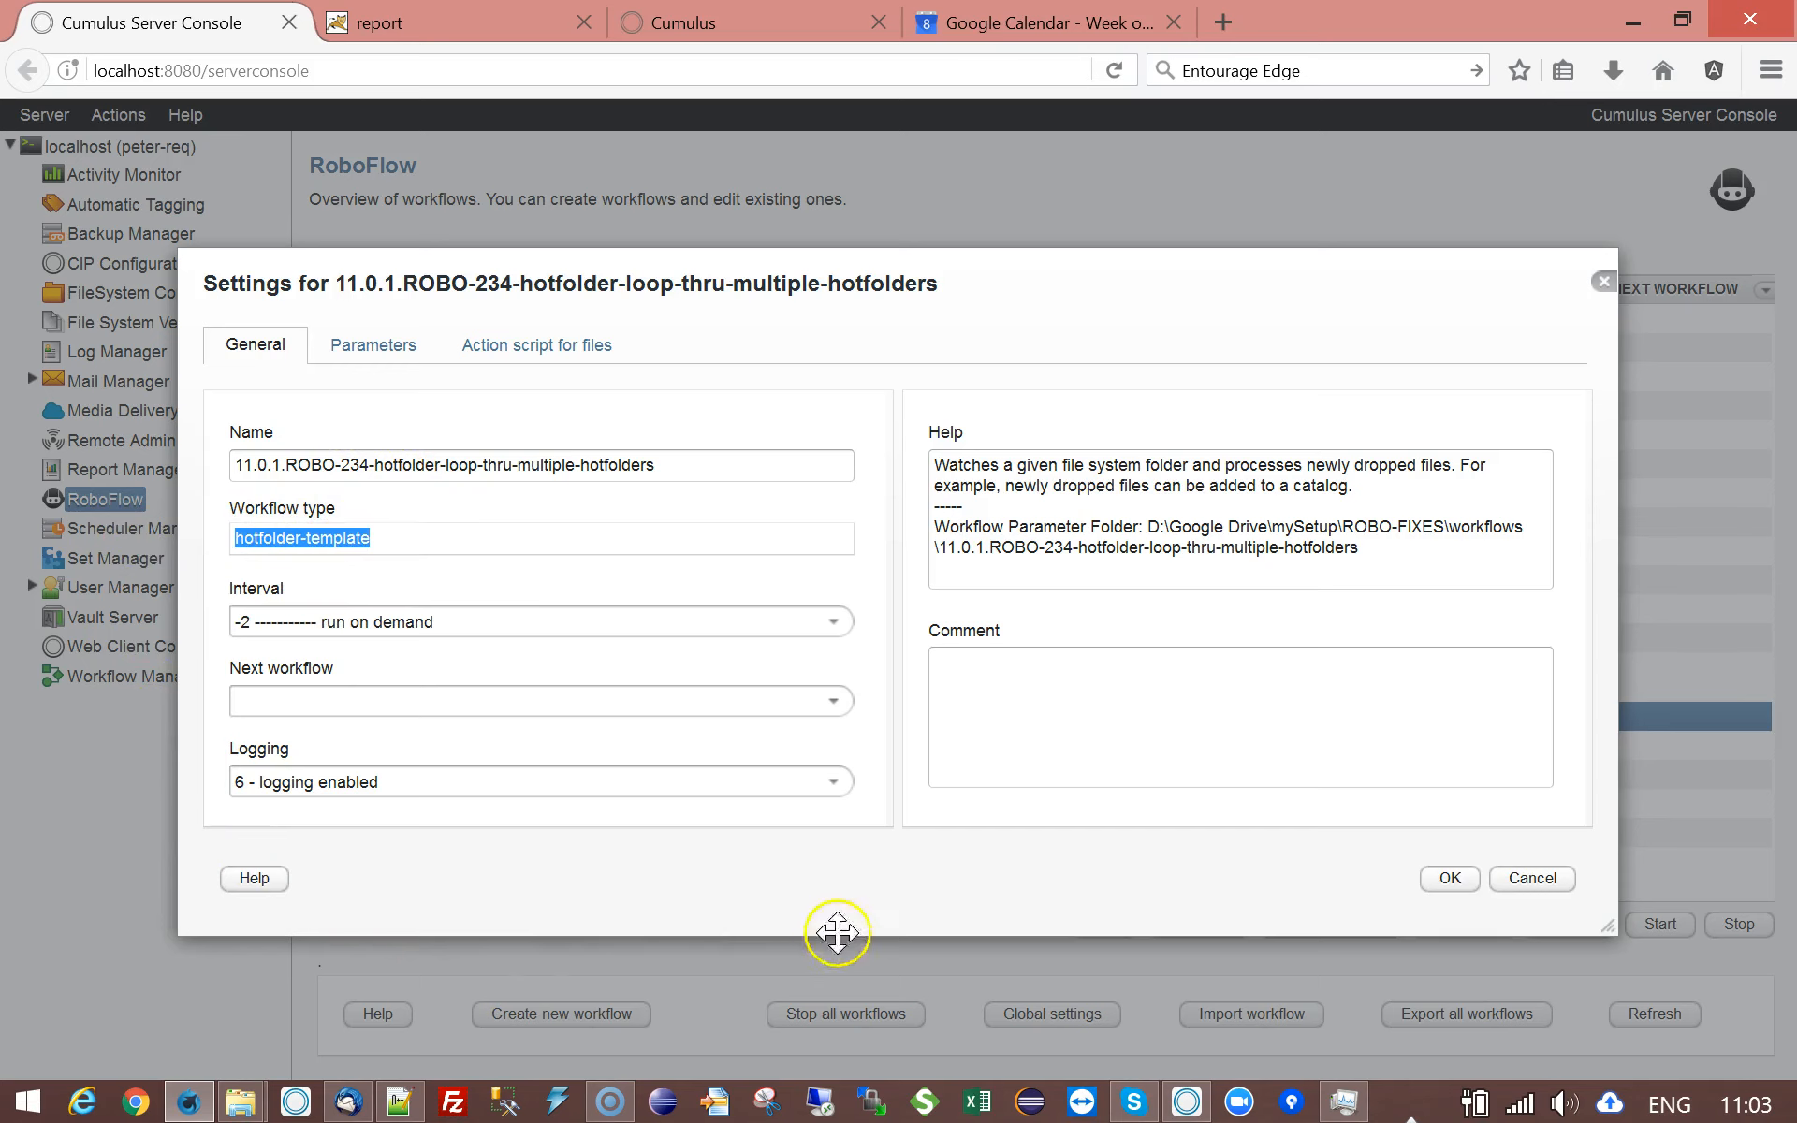
left_click(518, 354)
left_click(379, 357)
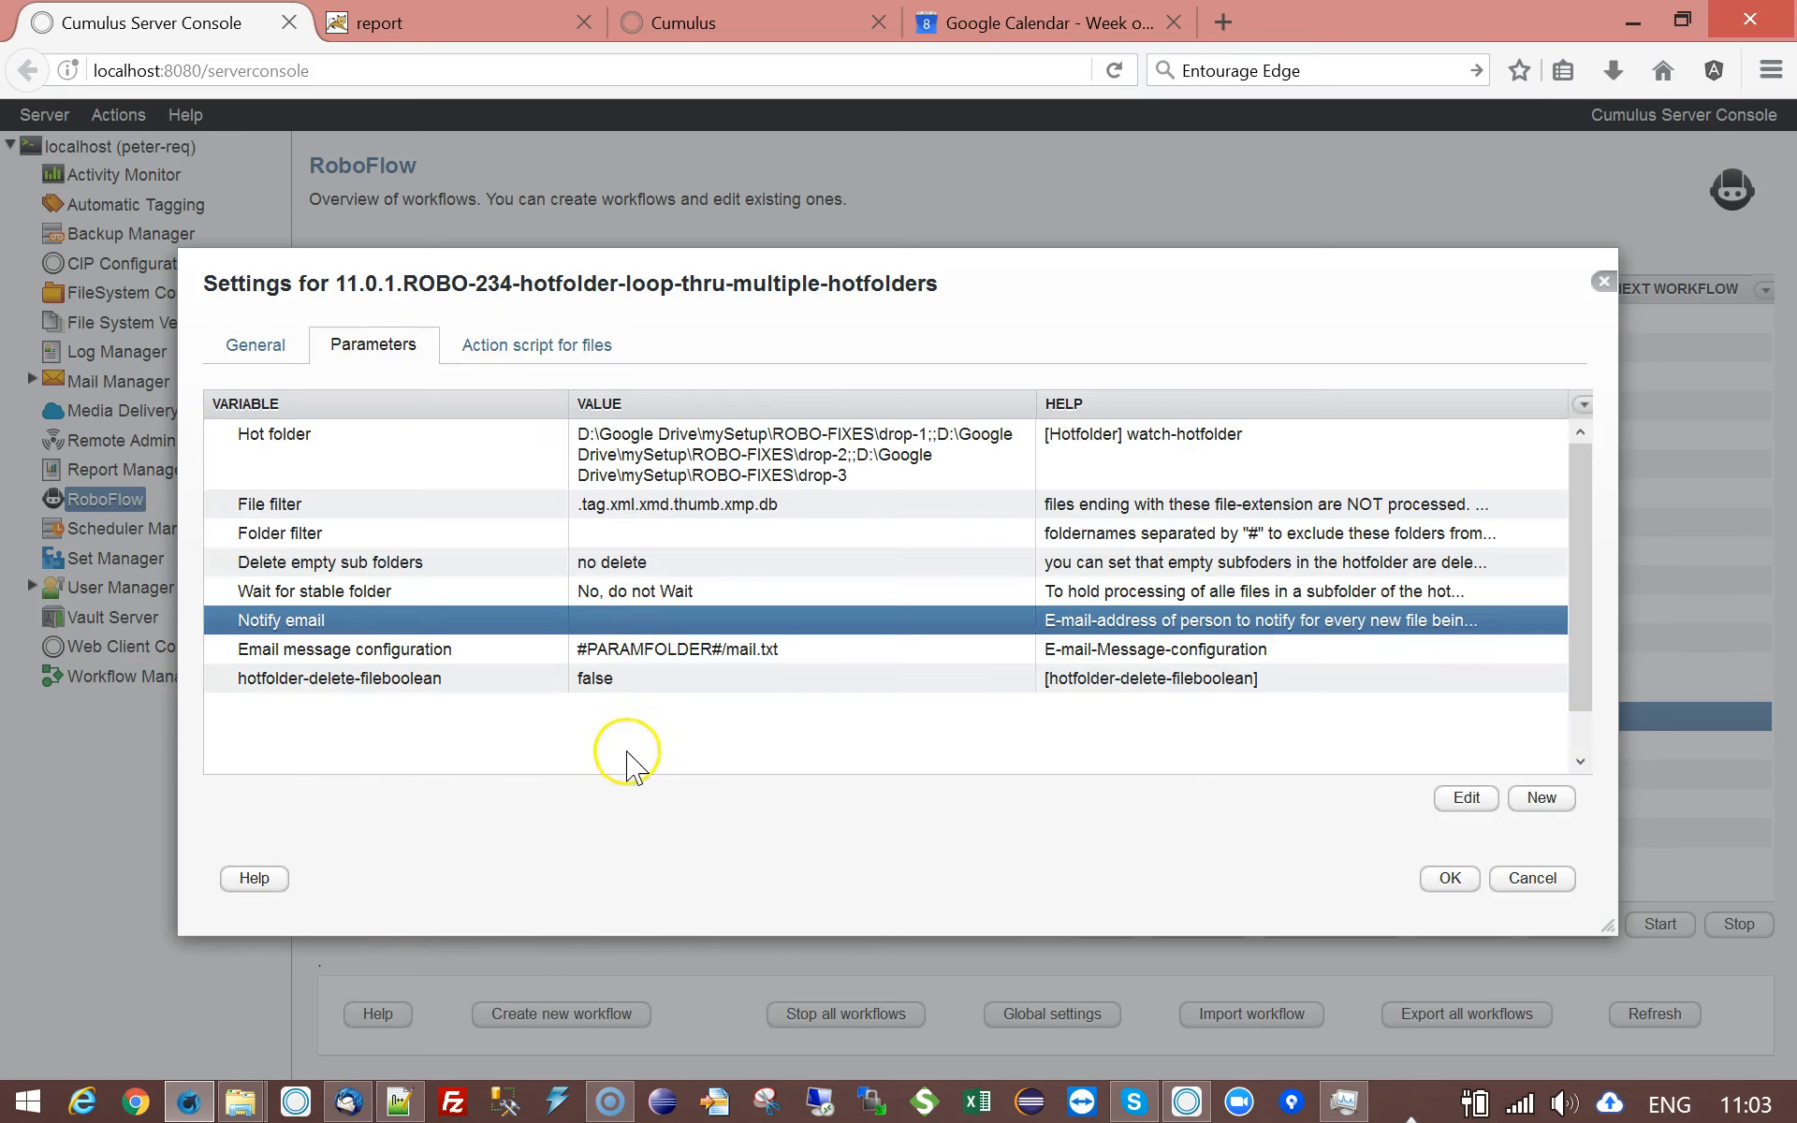
left_click(1533, 878)
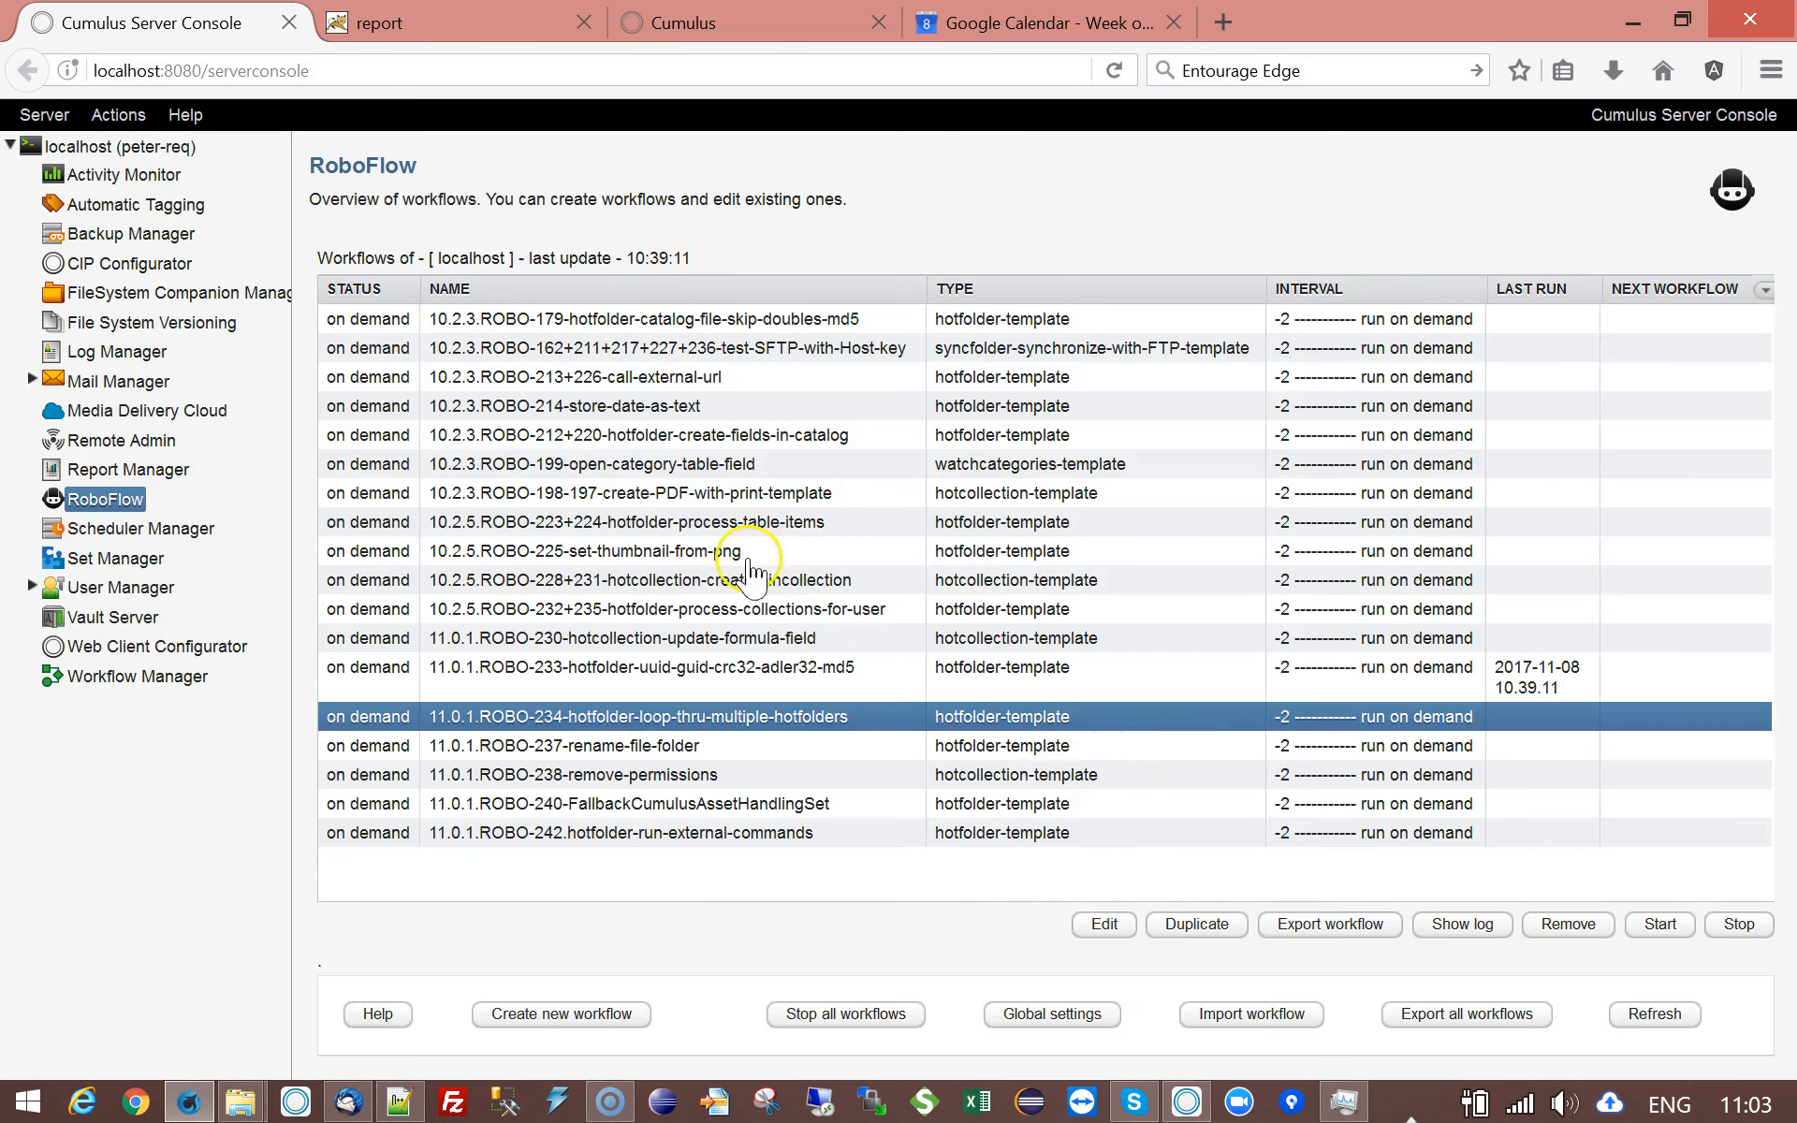
Switch to File Explorer and check the contents of the drop-1, drop-2 and drop-3 folders in ROBO-FIXES.
left_click(238, 1109)
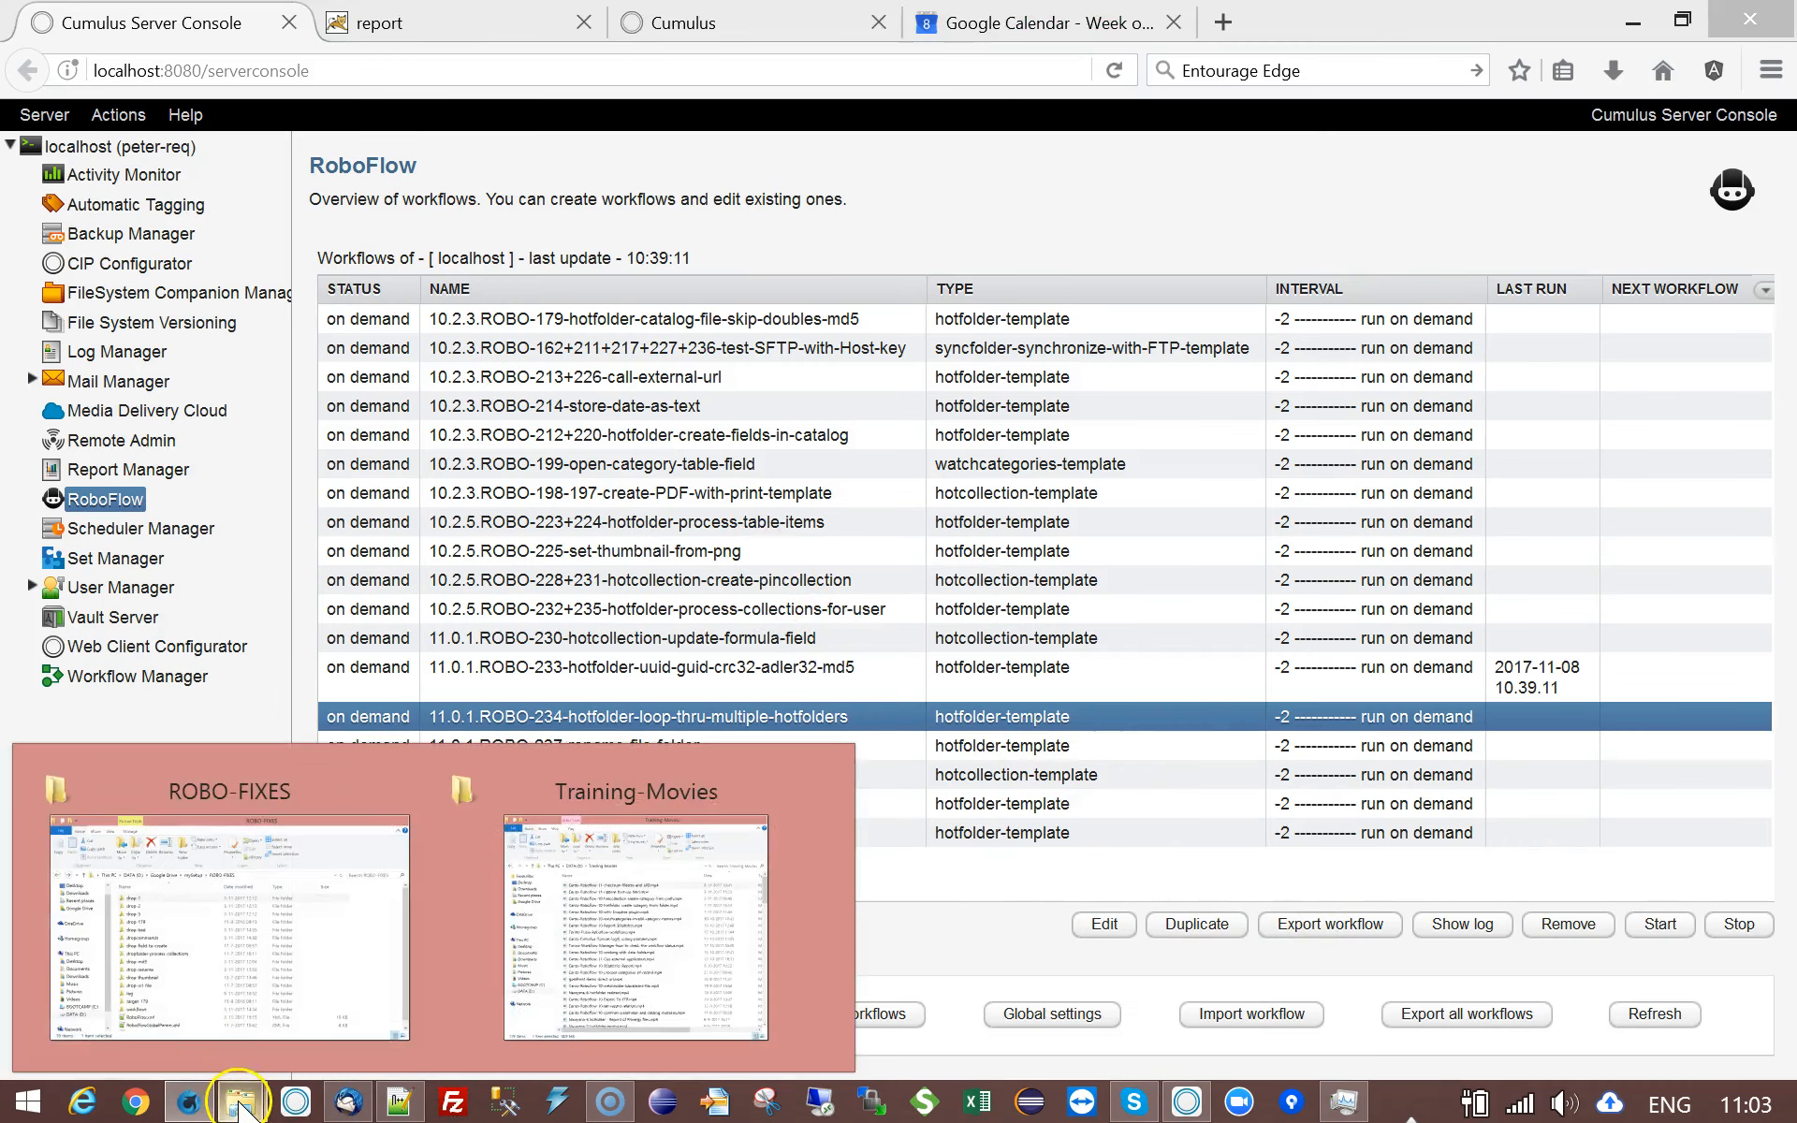
left_click(193, 973)
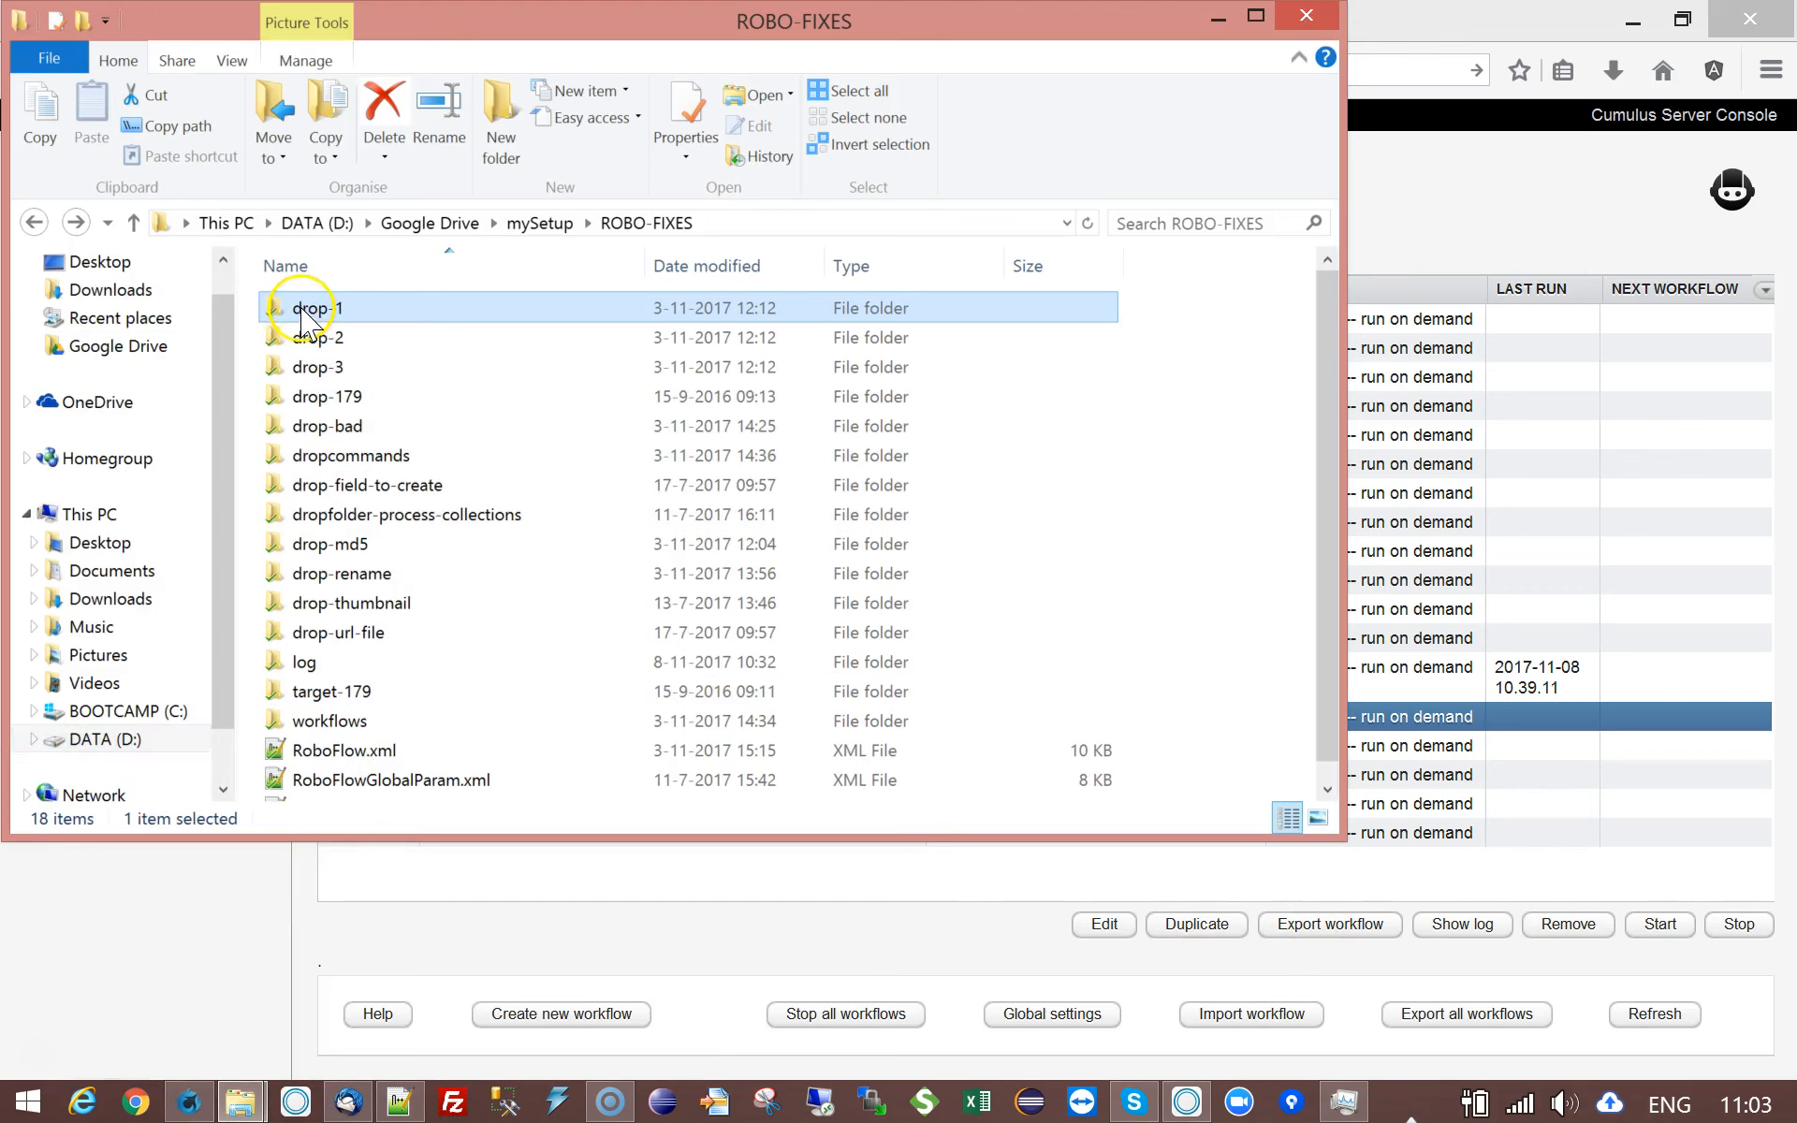
double_click(309, 319)
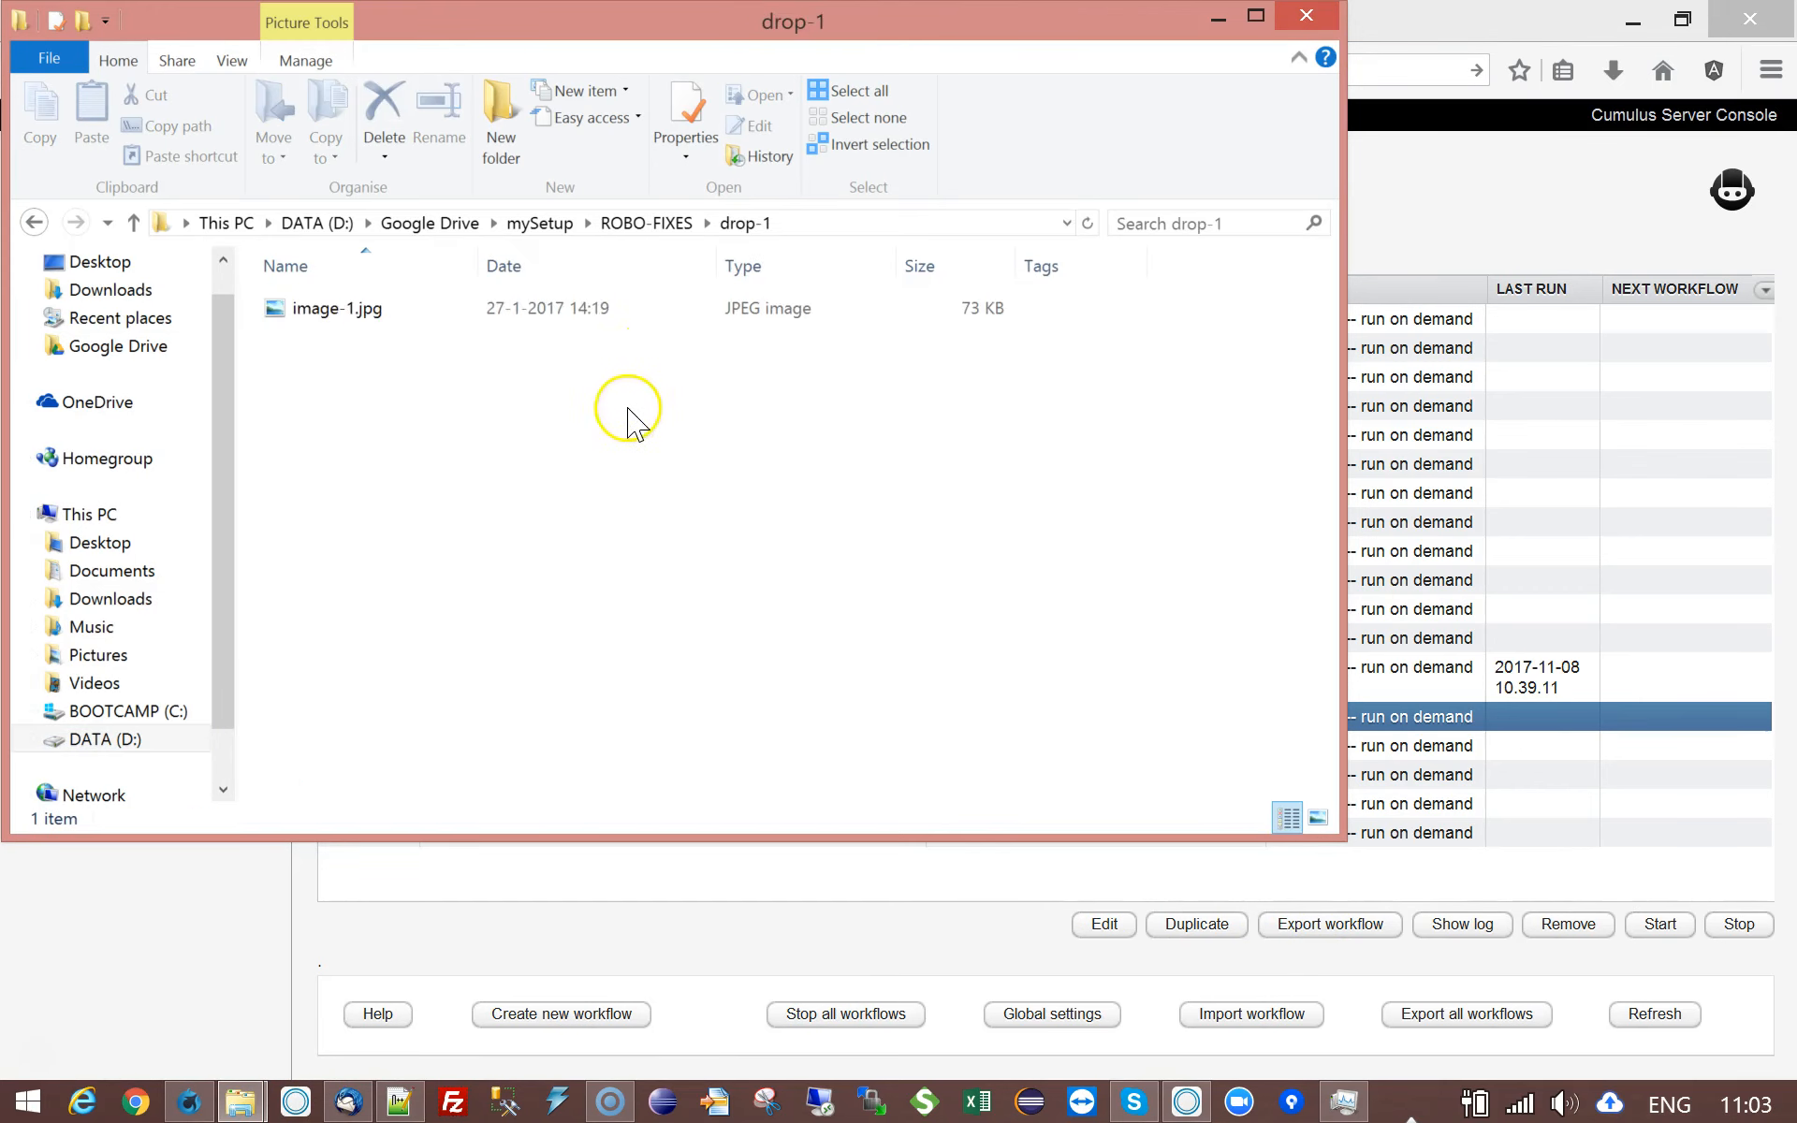
left_click(646, 223)
double_click(328, 339)
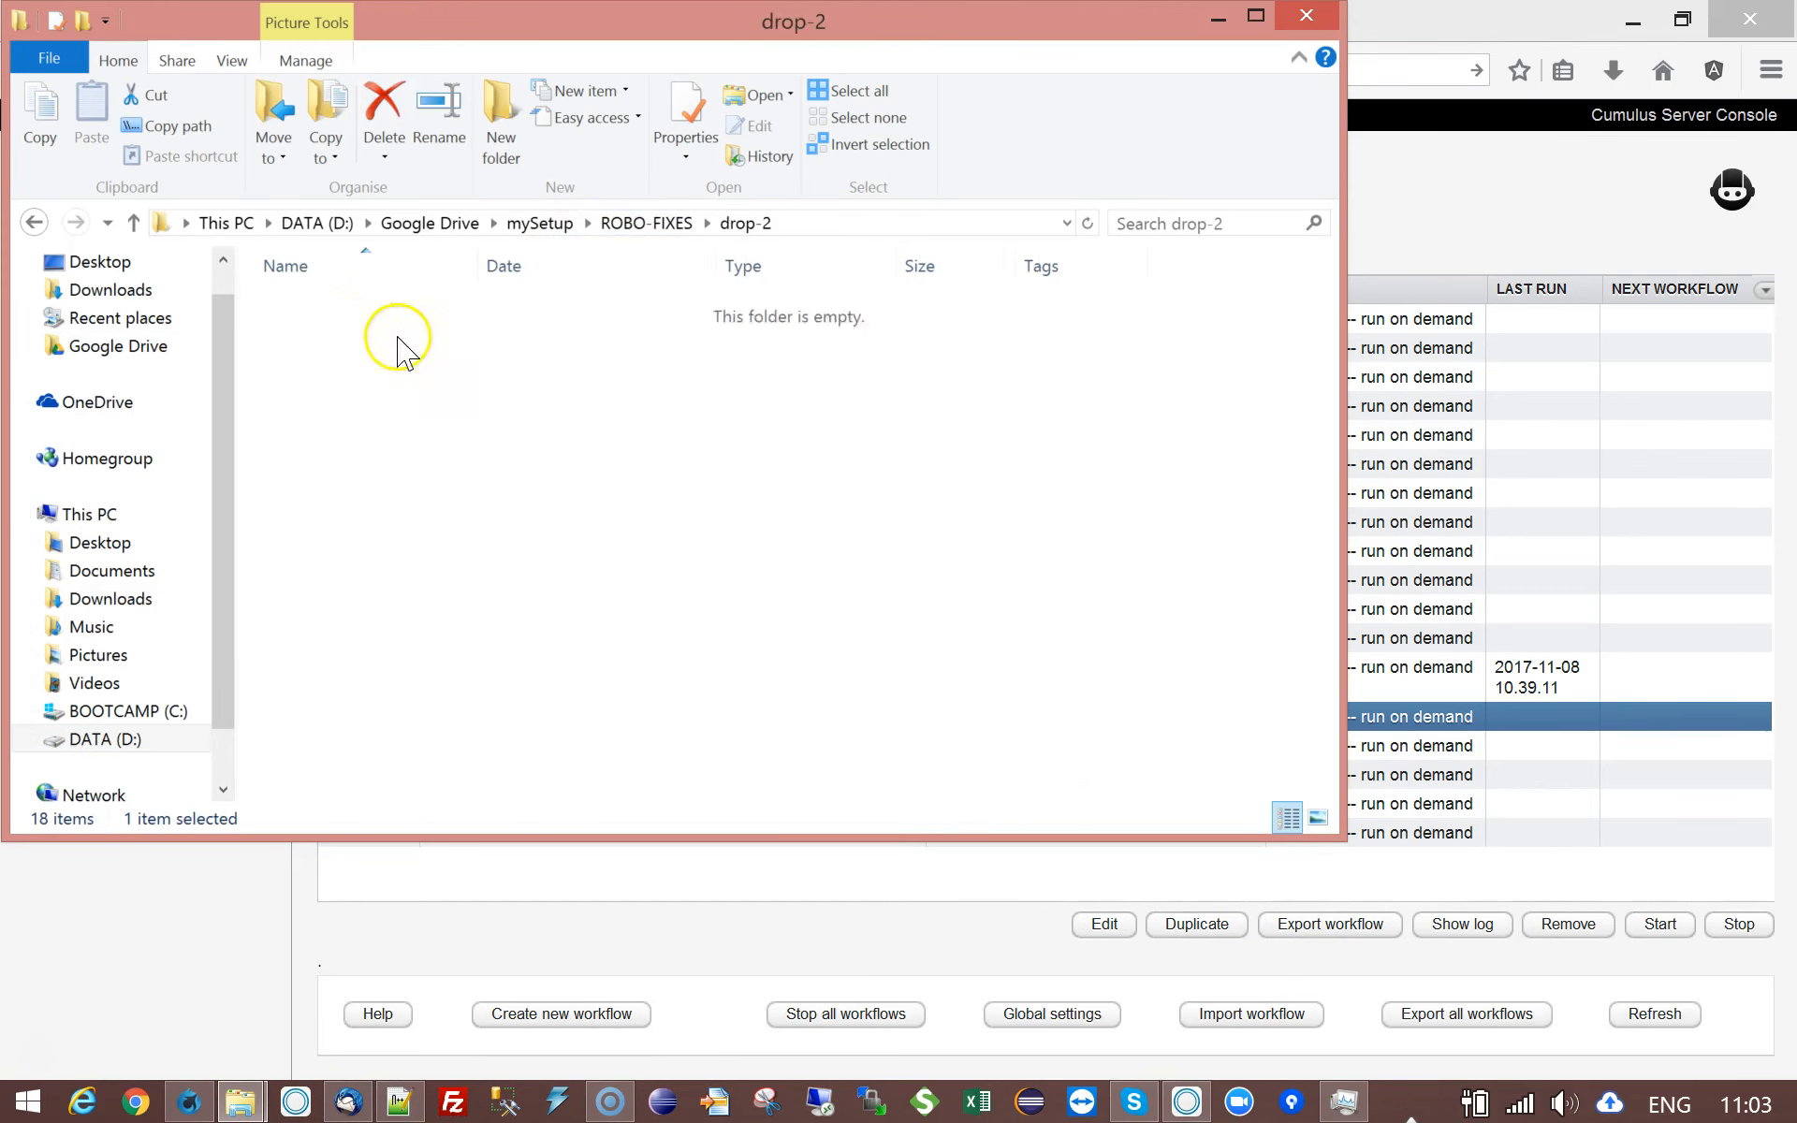
left_click(651, 223)
double_click(323, 366)
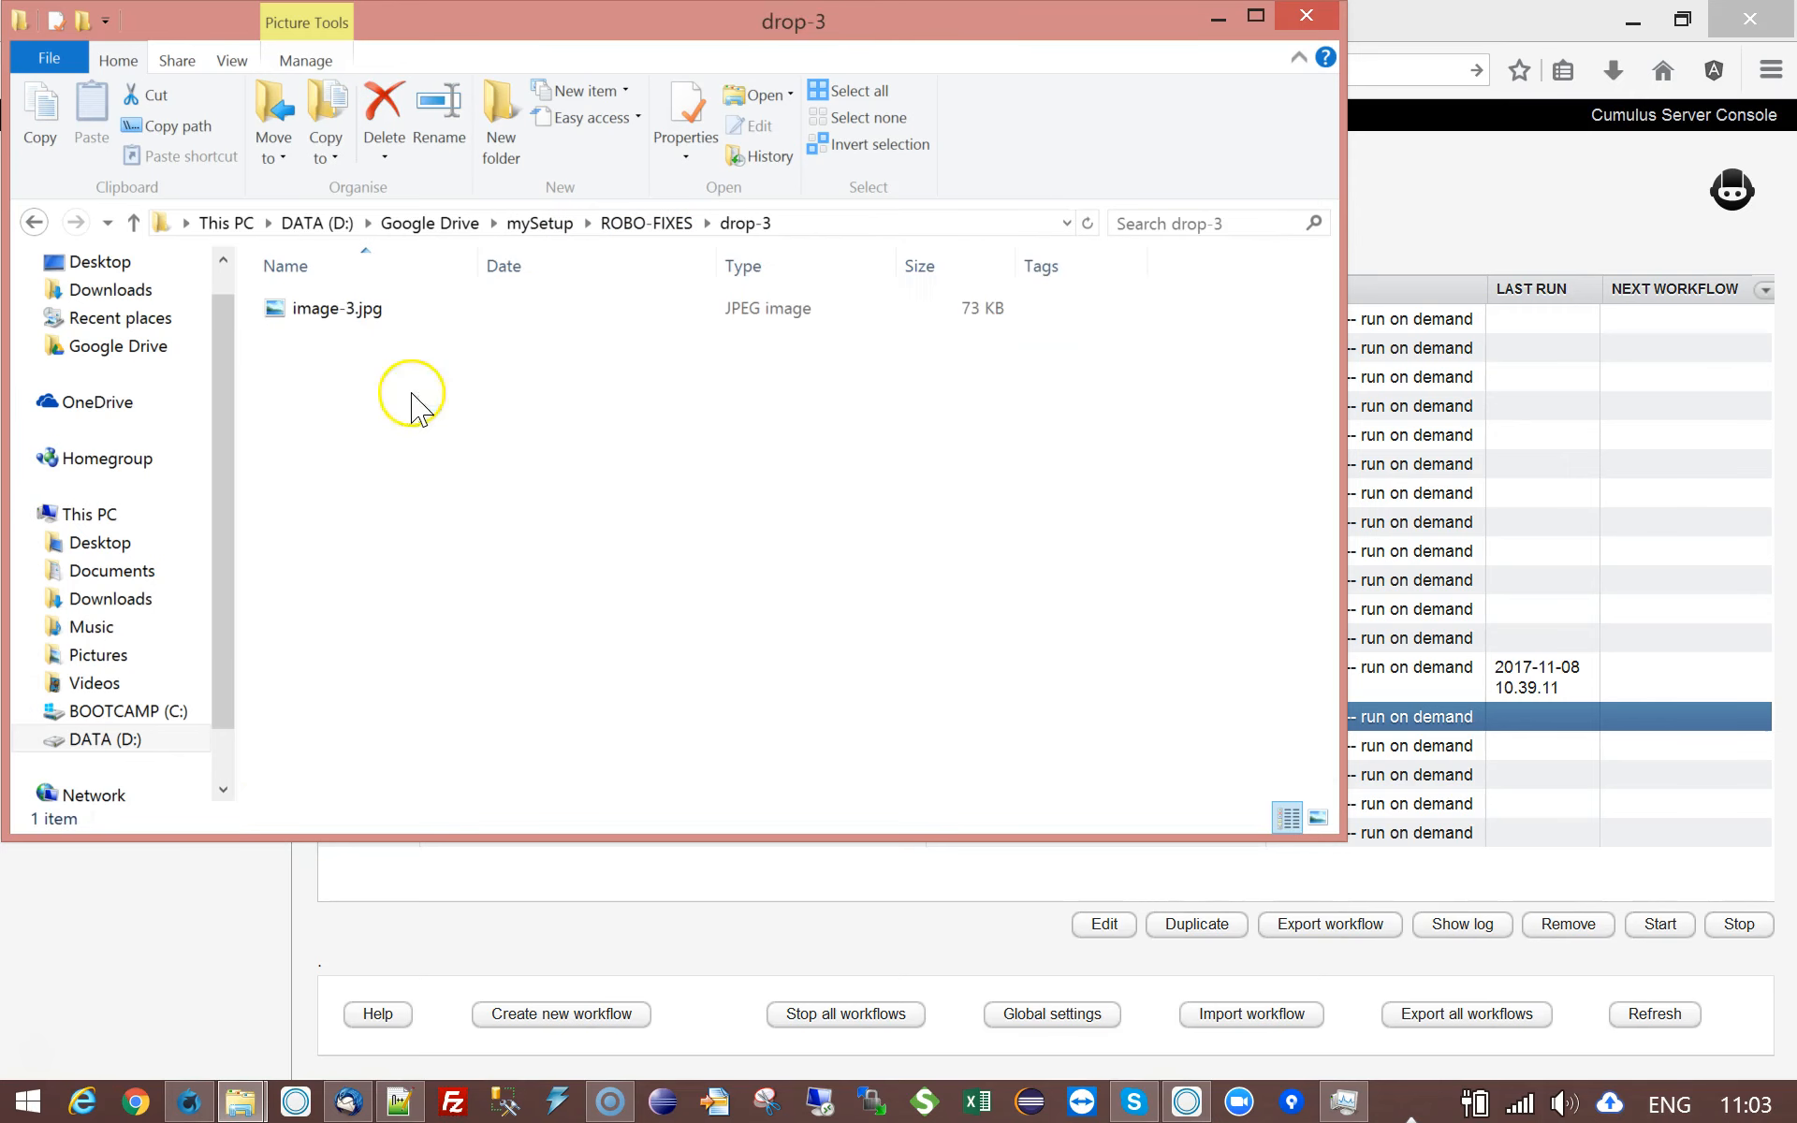
left_click(1218, 19)
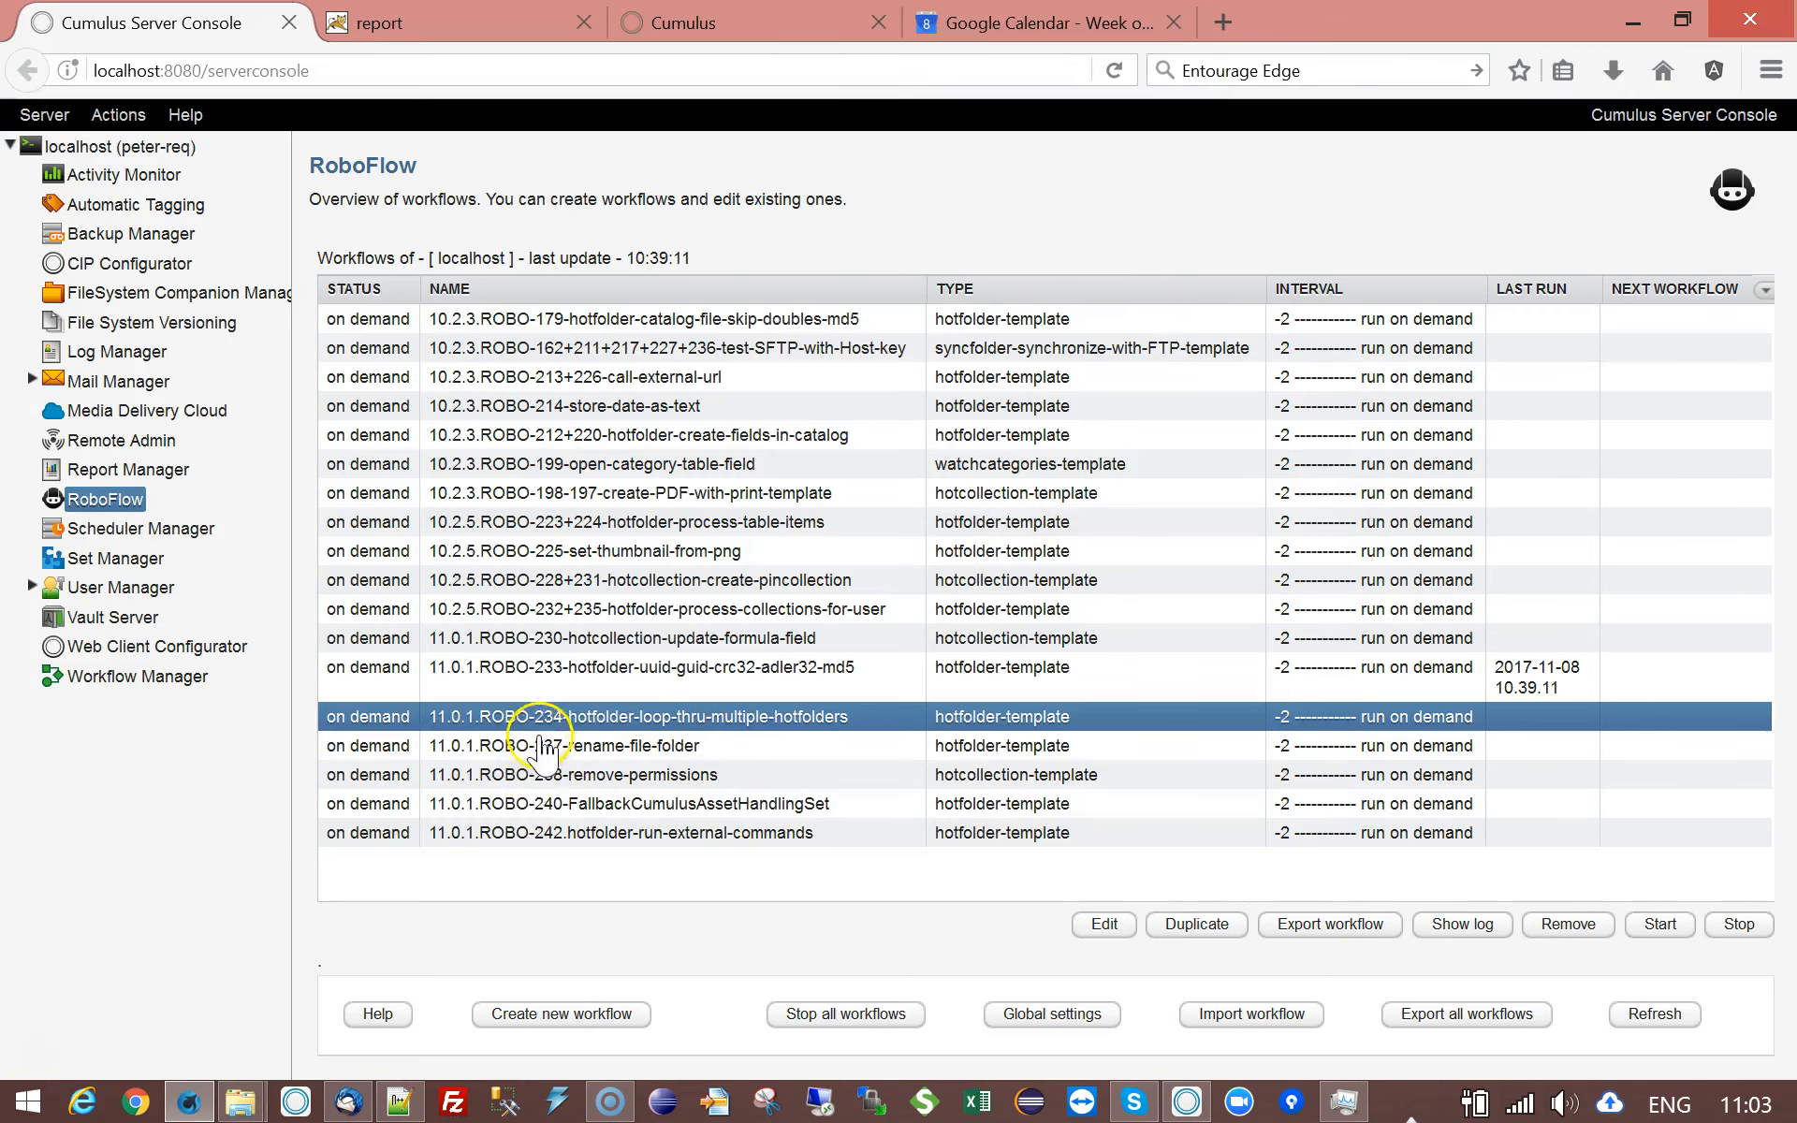
Run the ROBO-234 hotfolder-loop-thru-multiple-hotfolders workflow and open its log.
left_click(1662, 927)
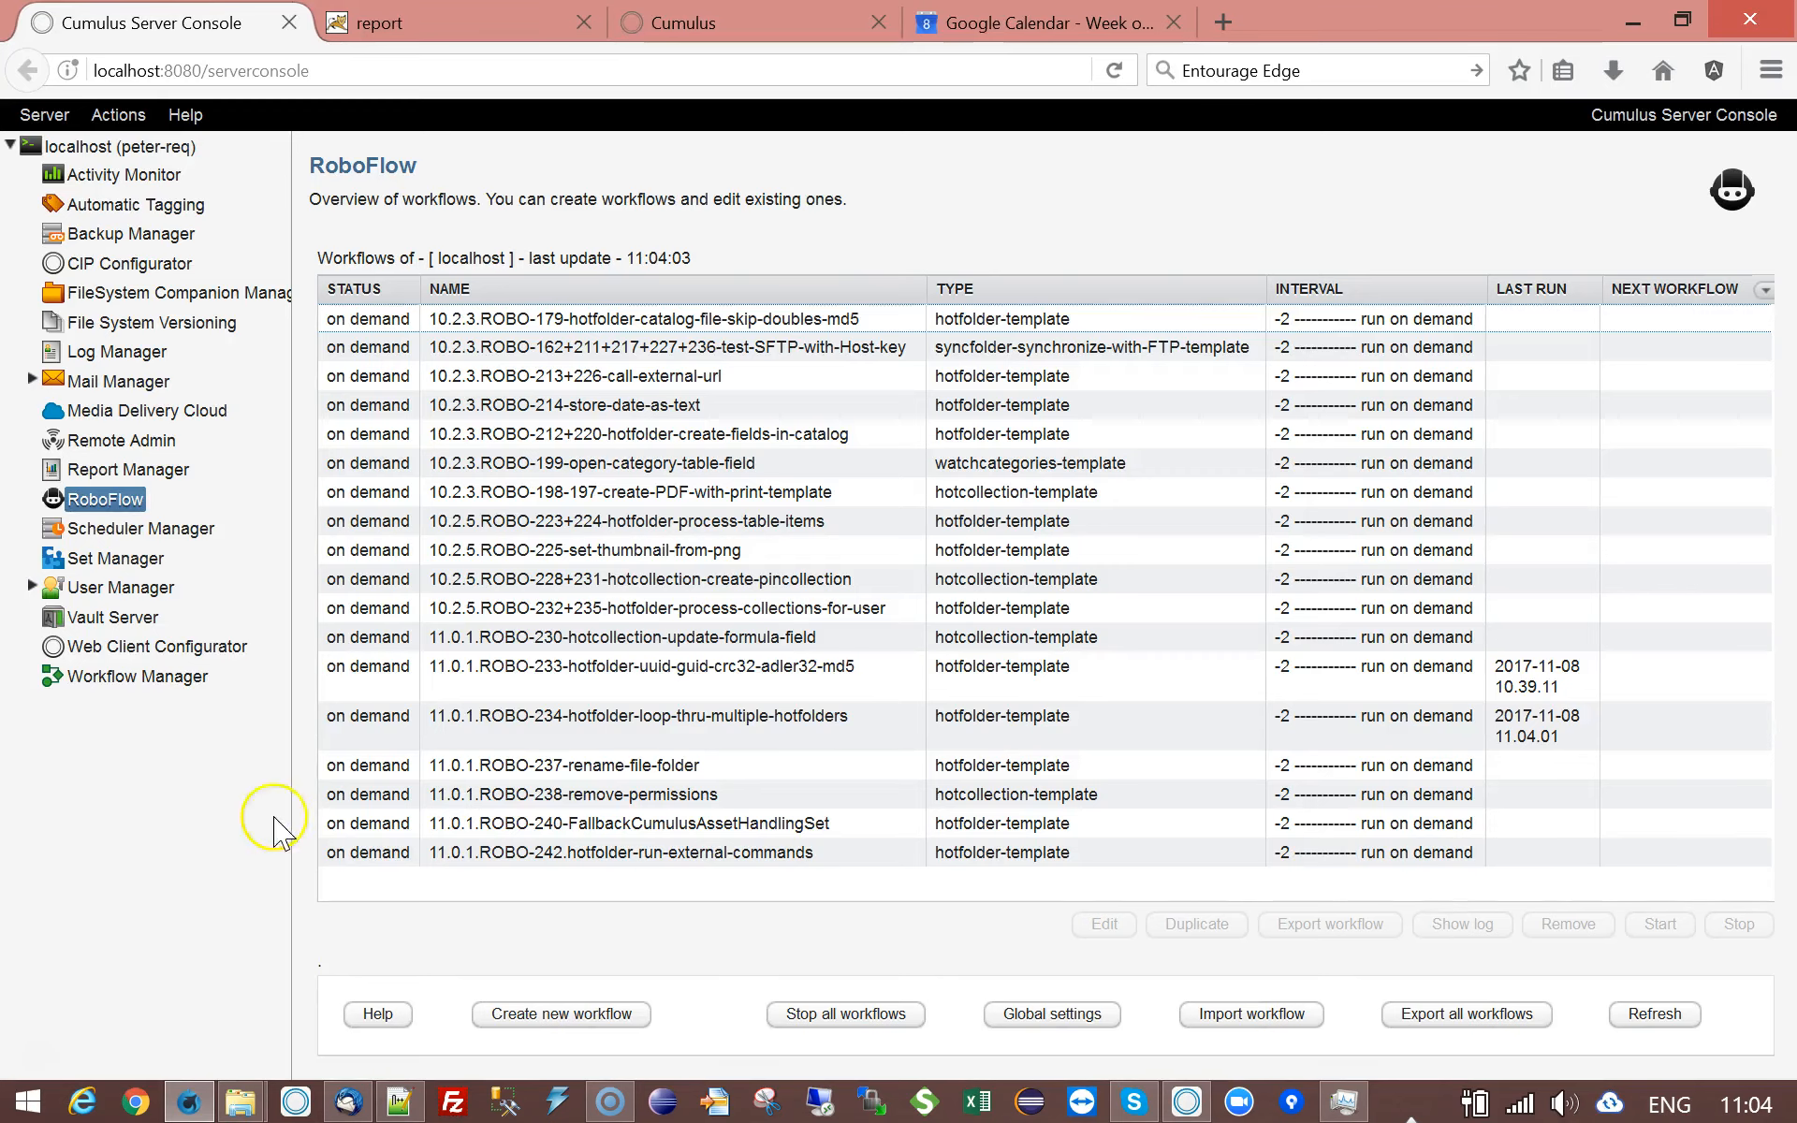
left_click(577, 739)
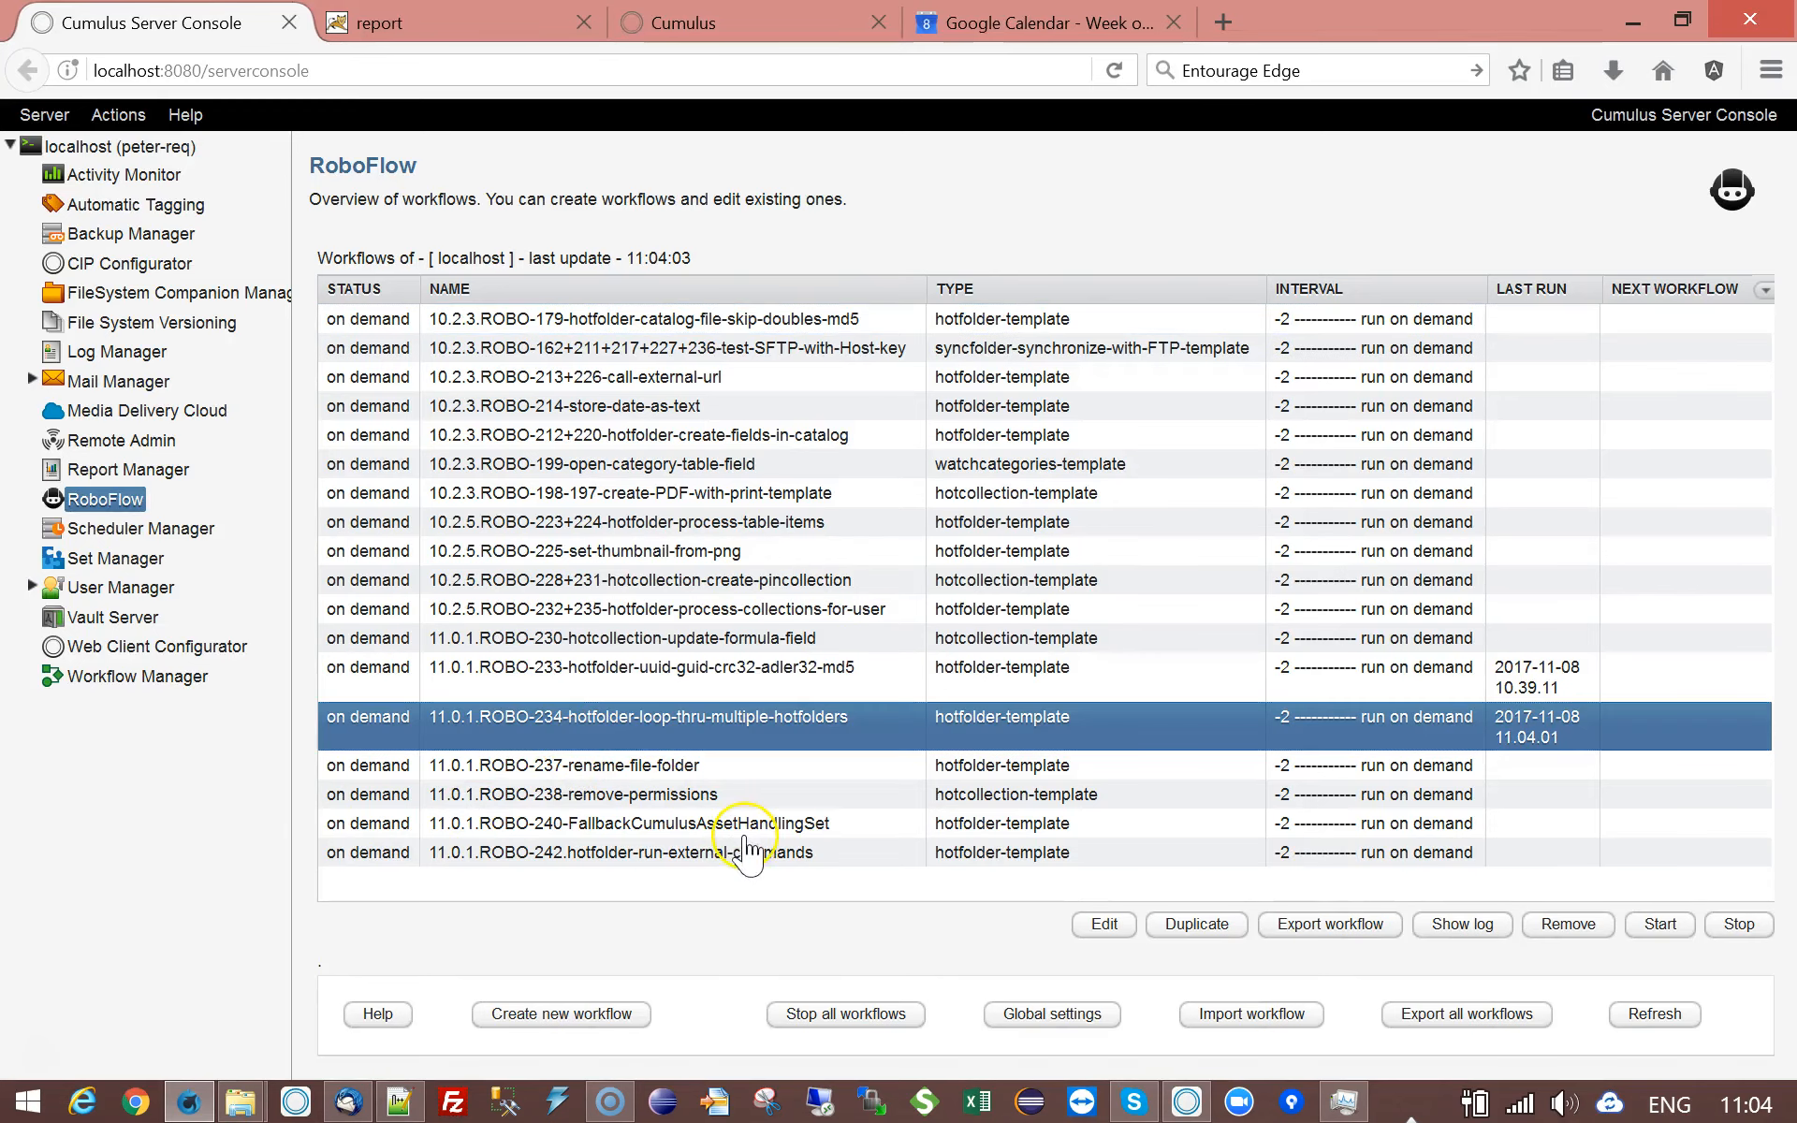
left_click(1465, 925)
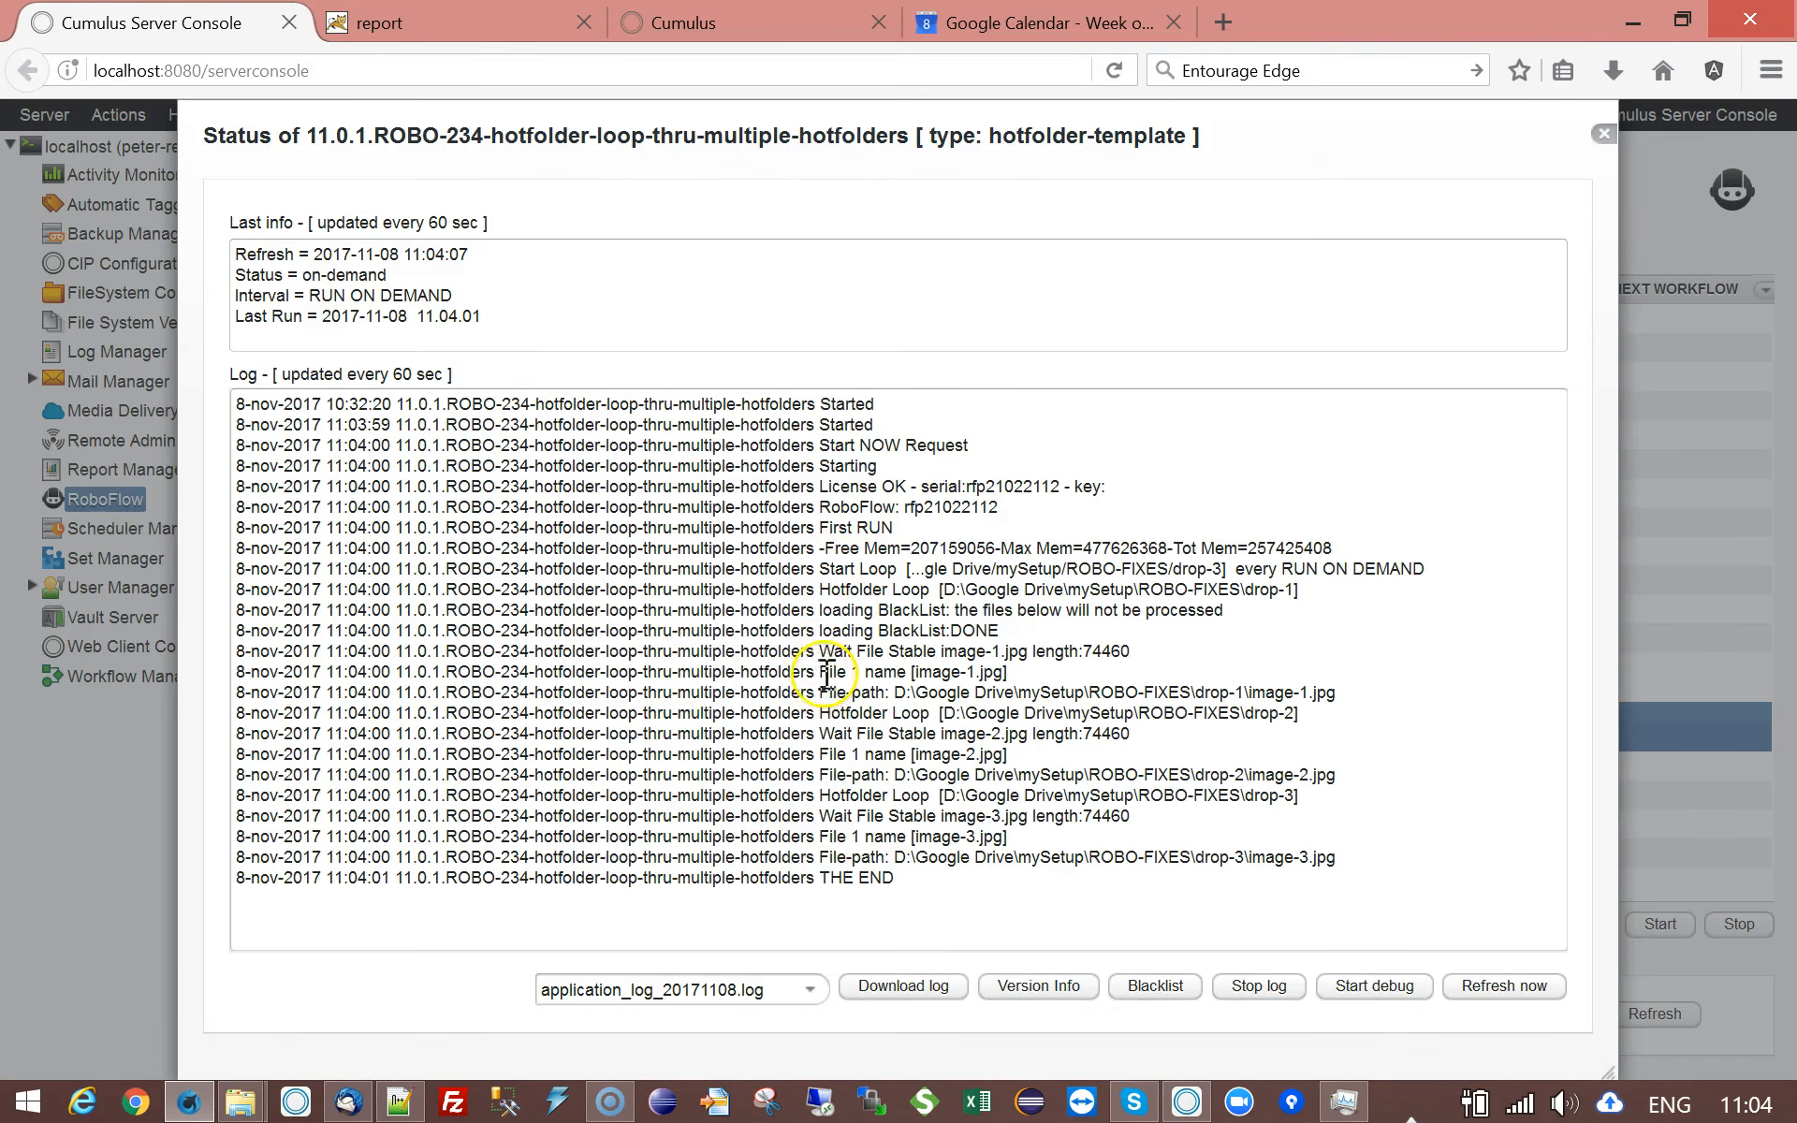
Examine the log entry for the hotfolder loop over the drop-1 folder, highlighting its path.
left_click(817, 641)
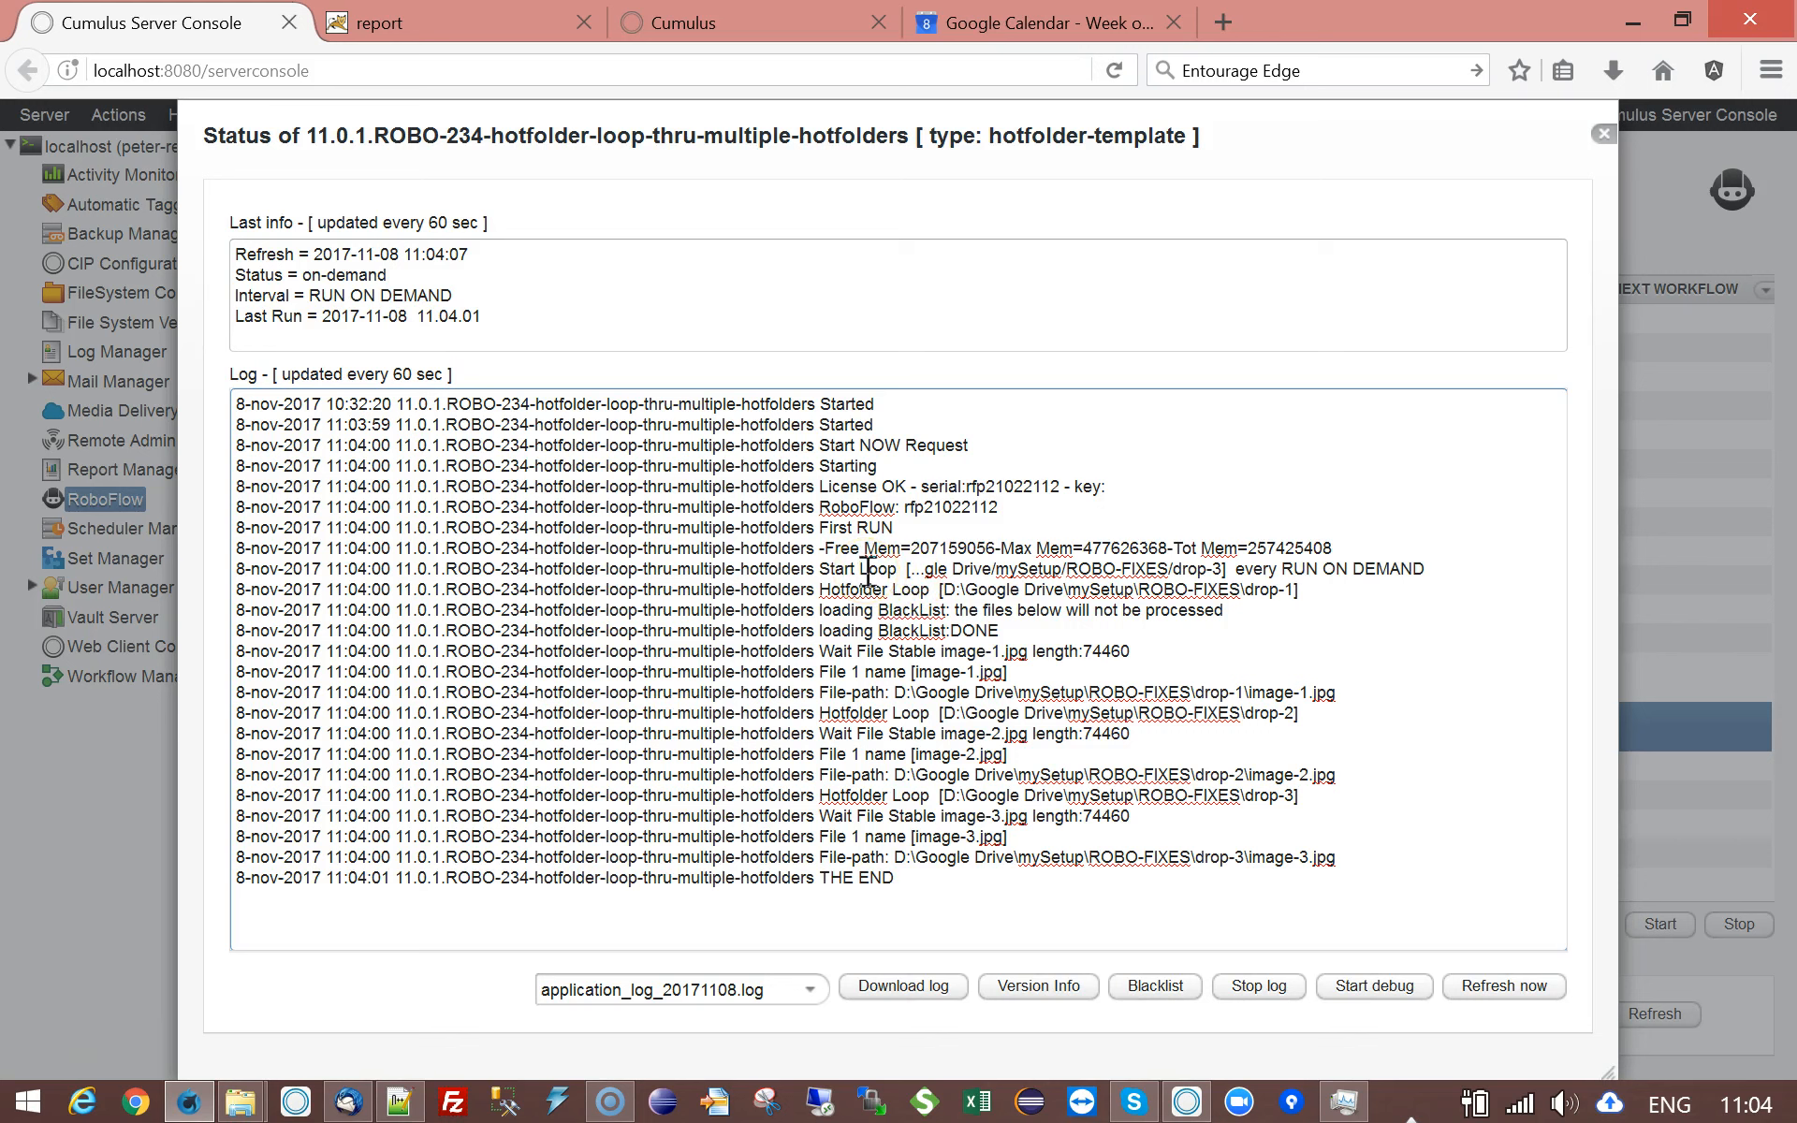
left_click_drag(819, 590, 983, 590)
double_click(909, 590)
left_click(821, 593)
left_click_drag(821, 592, 1302, 596)
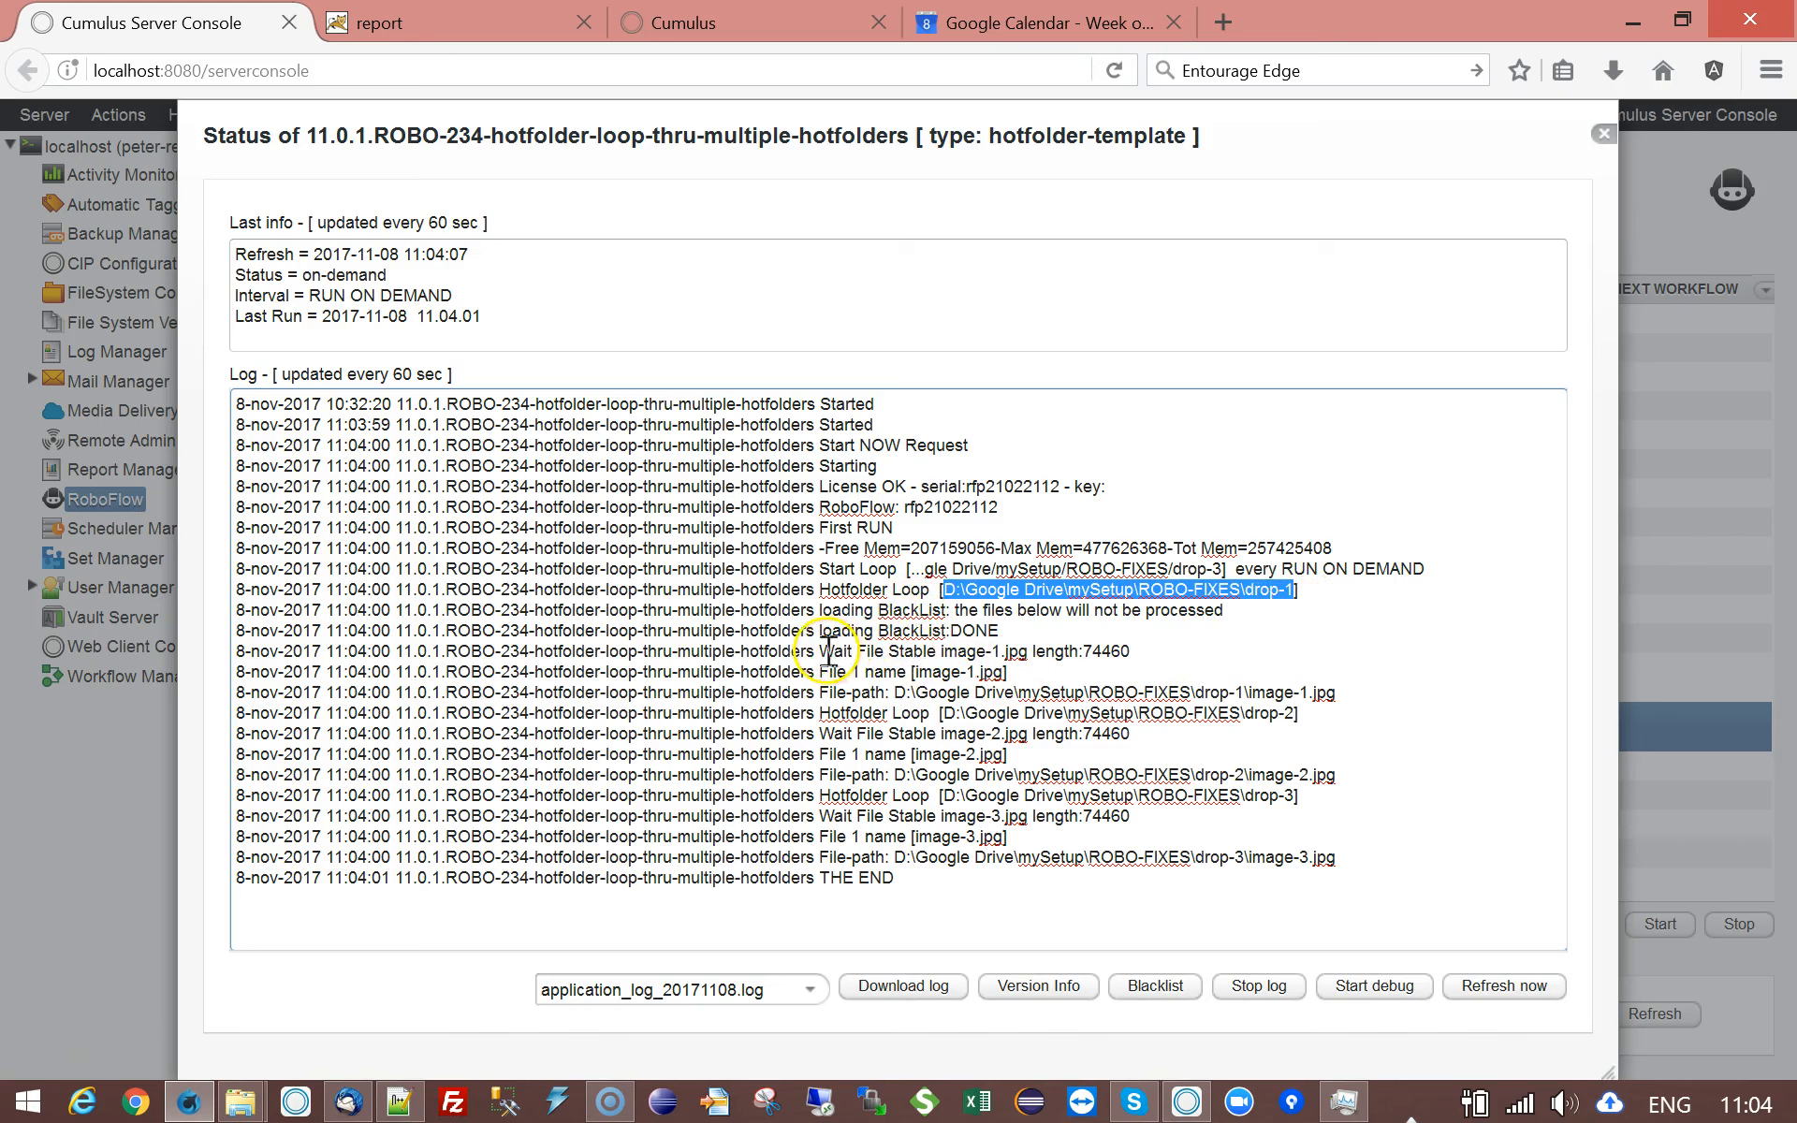
Examine the log entries for image-1.jpg in the drop-1 folder, highlighting its stability wait, file name and file path.
left_click_drag(823, 651, 1103, 655)
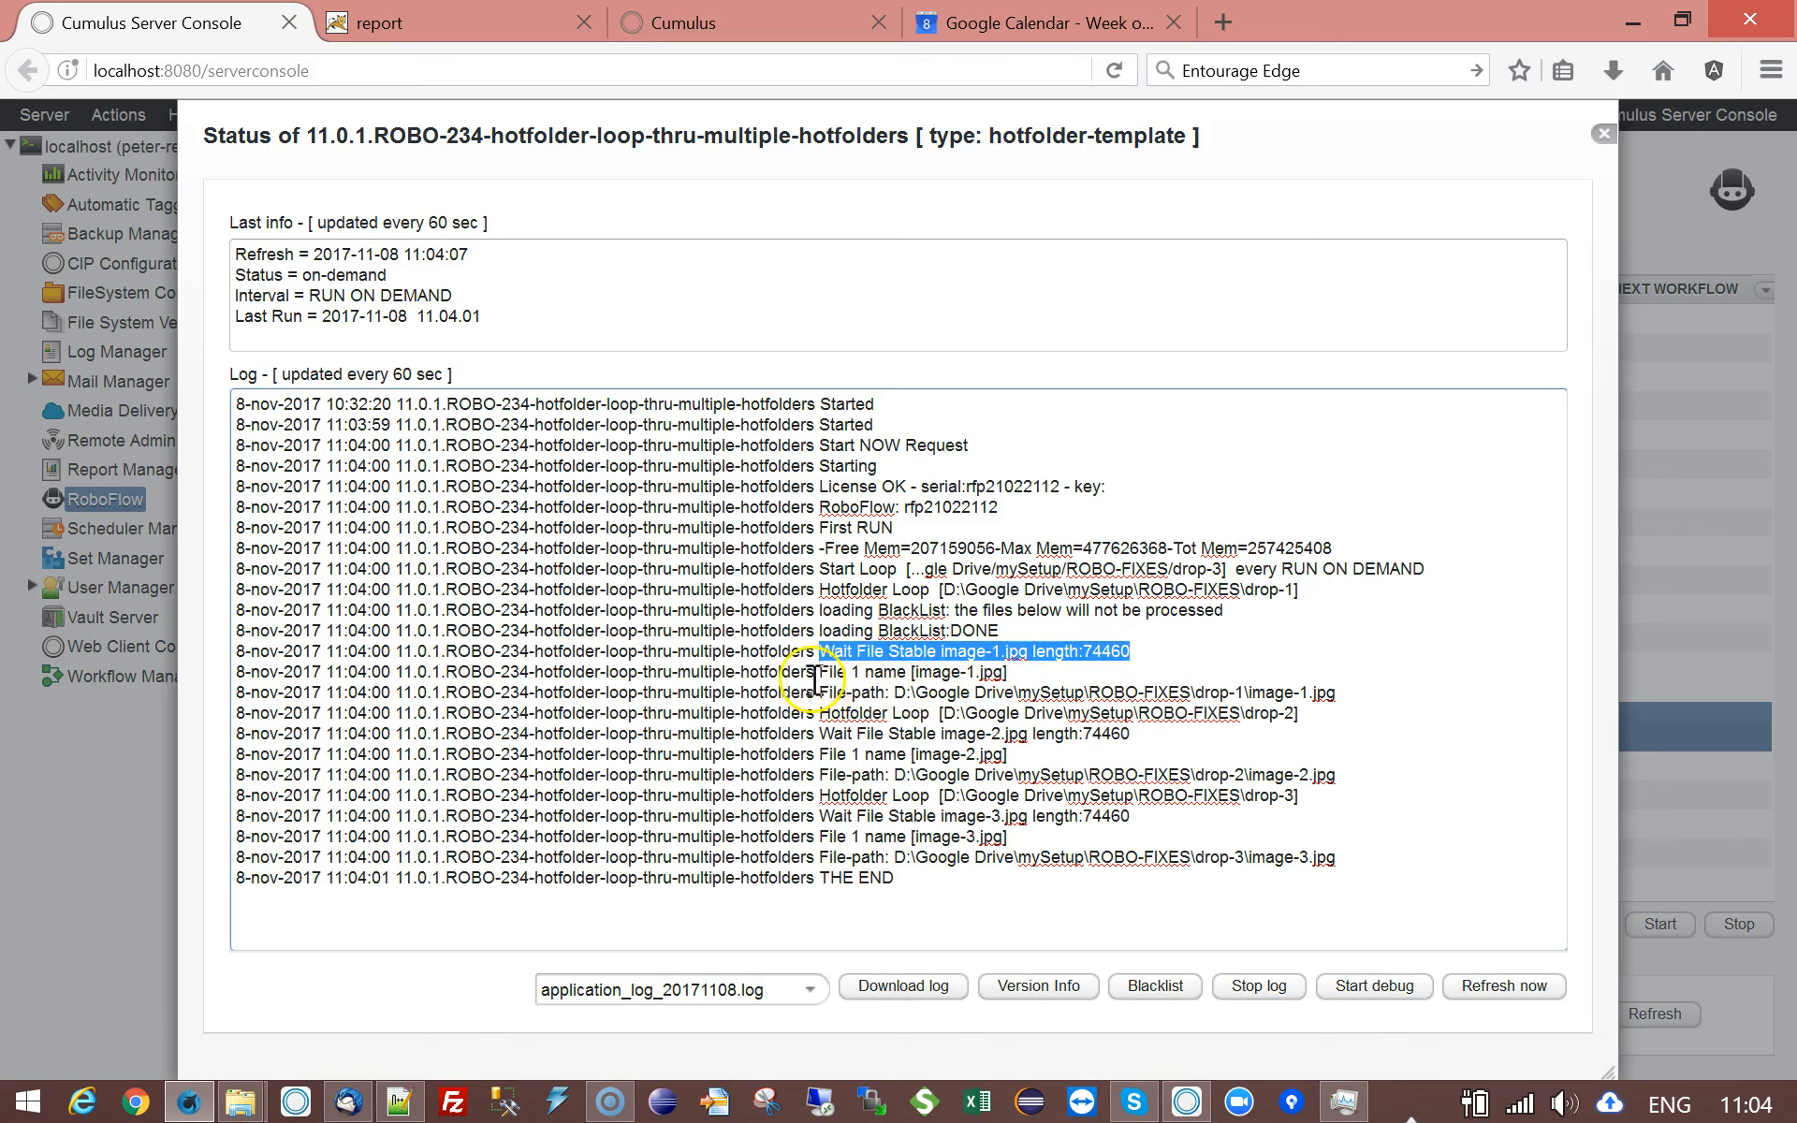
left_click_drag(821, 671, 1086, 672)
left_click_drag(818, 692, 1353, 689)
left_click(1376, 689)
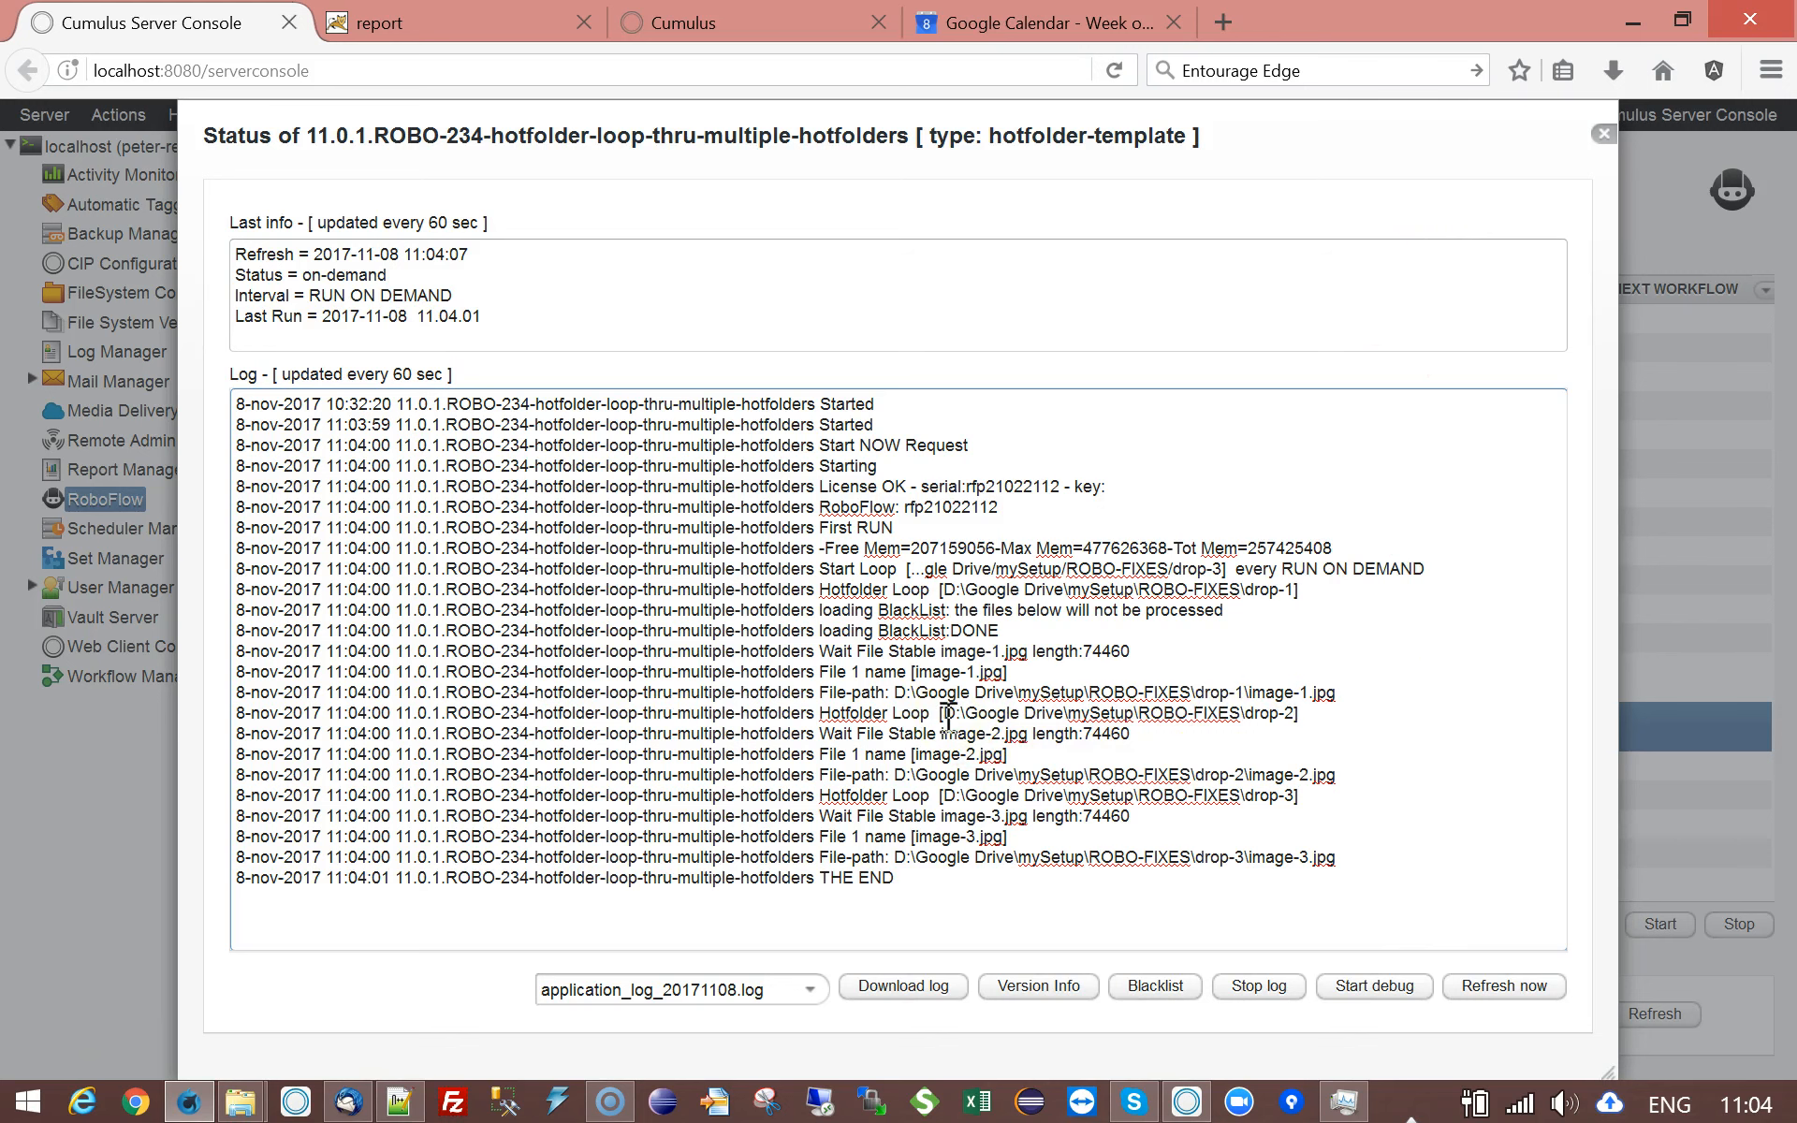
Examine the log entries for the hotfolder loop over drop-2, highlighting its folder path and the image-2.jpg name and file path, and dismiss the mail notification.
left_click_drag(820, 714, 1316, 714)
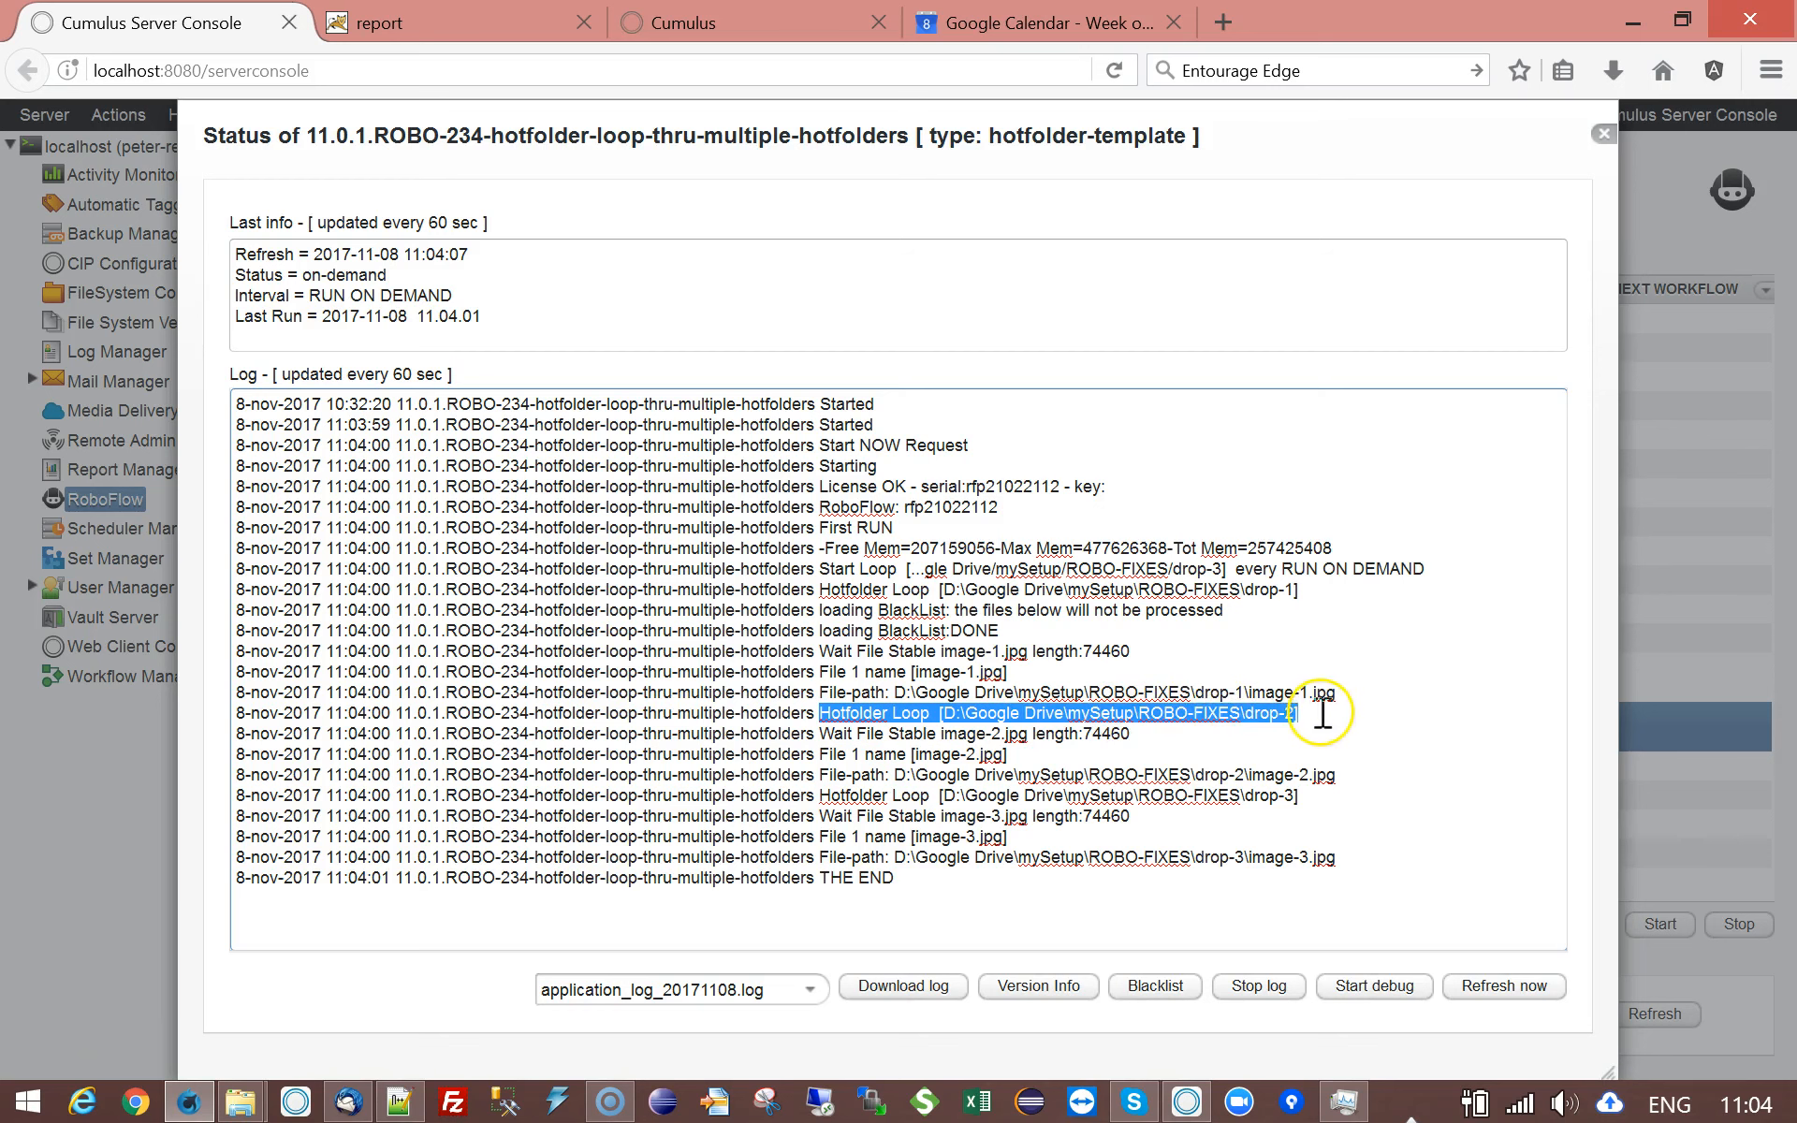
left_click(1323, 714)
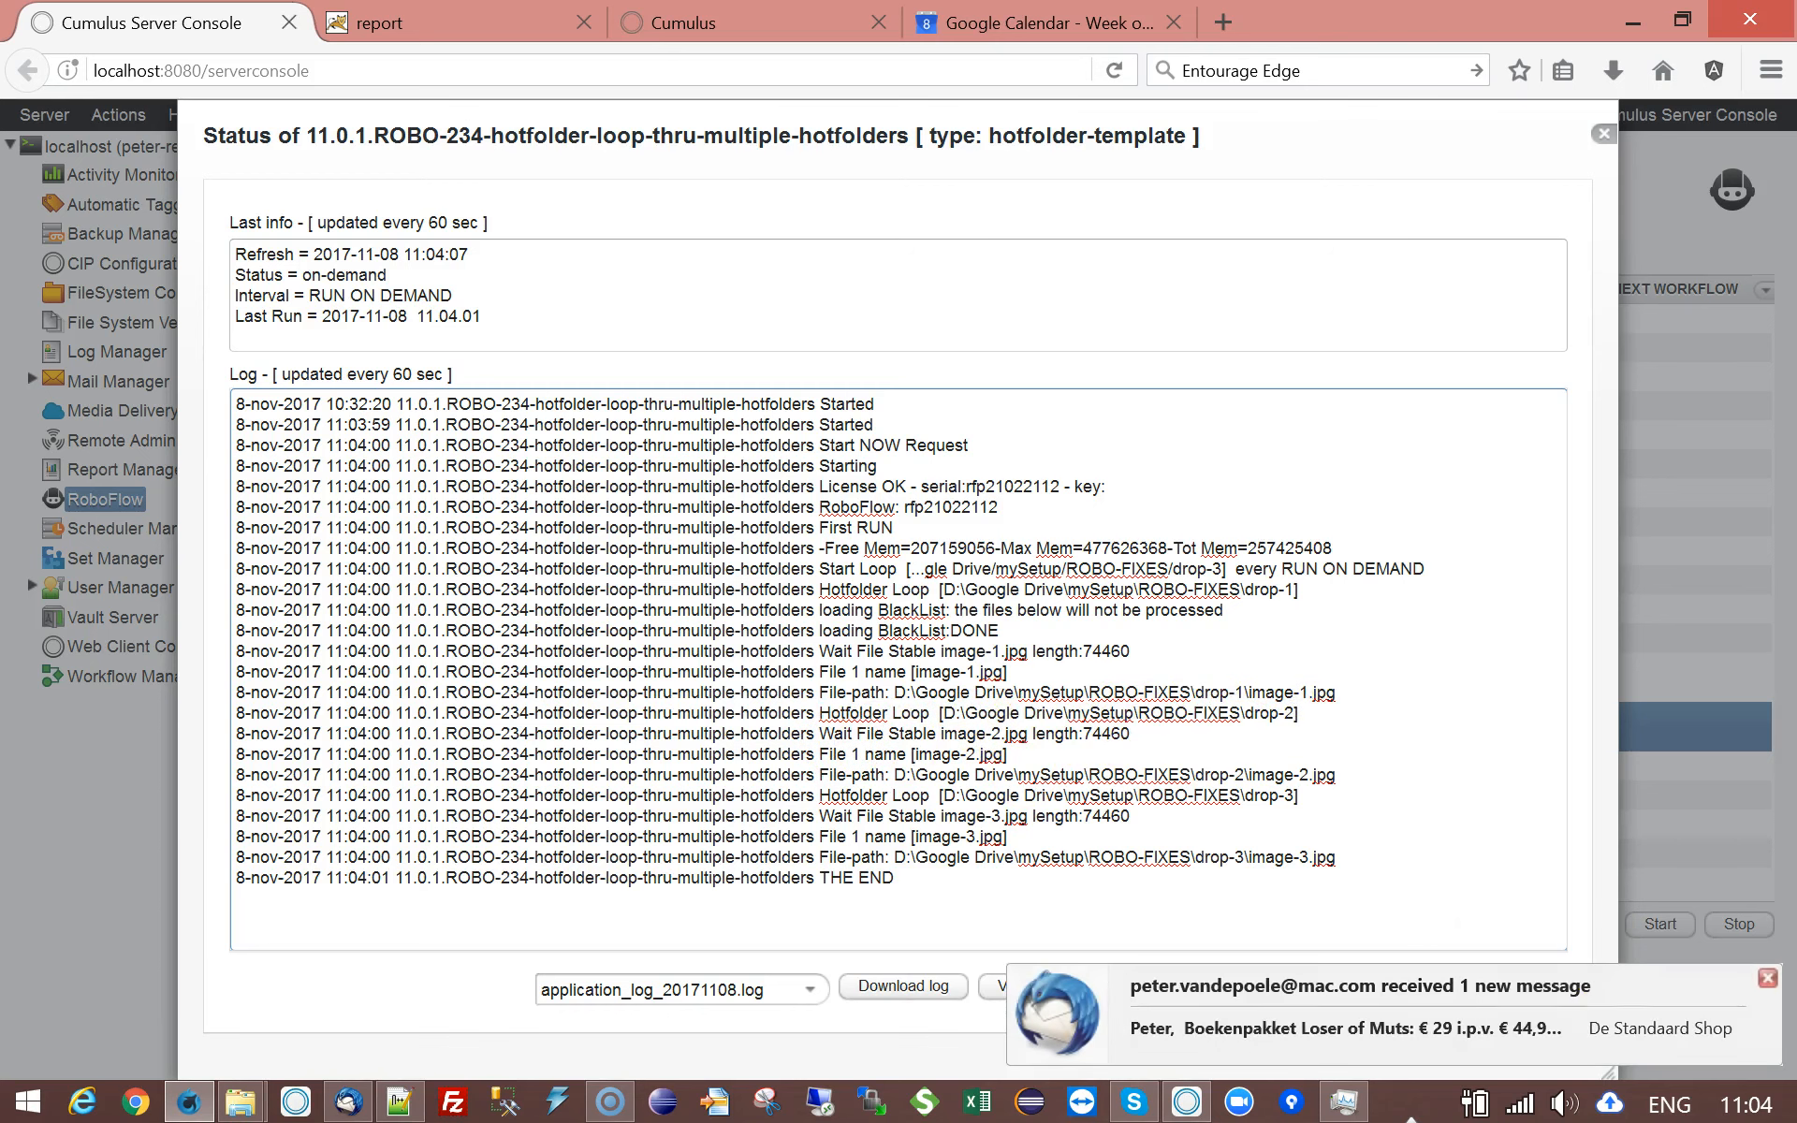
left_click(1767, 979)
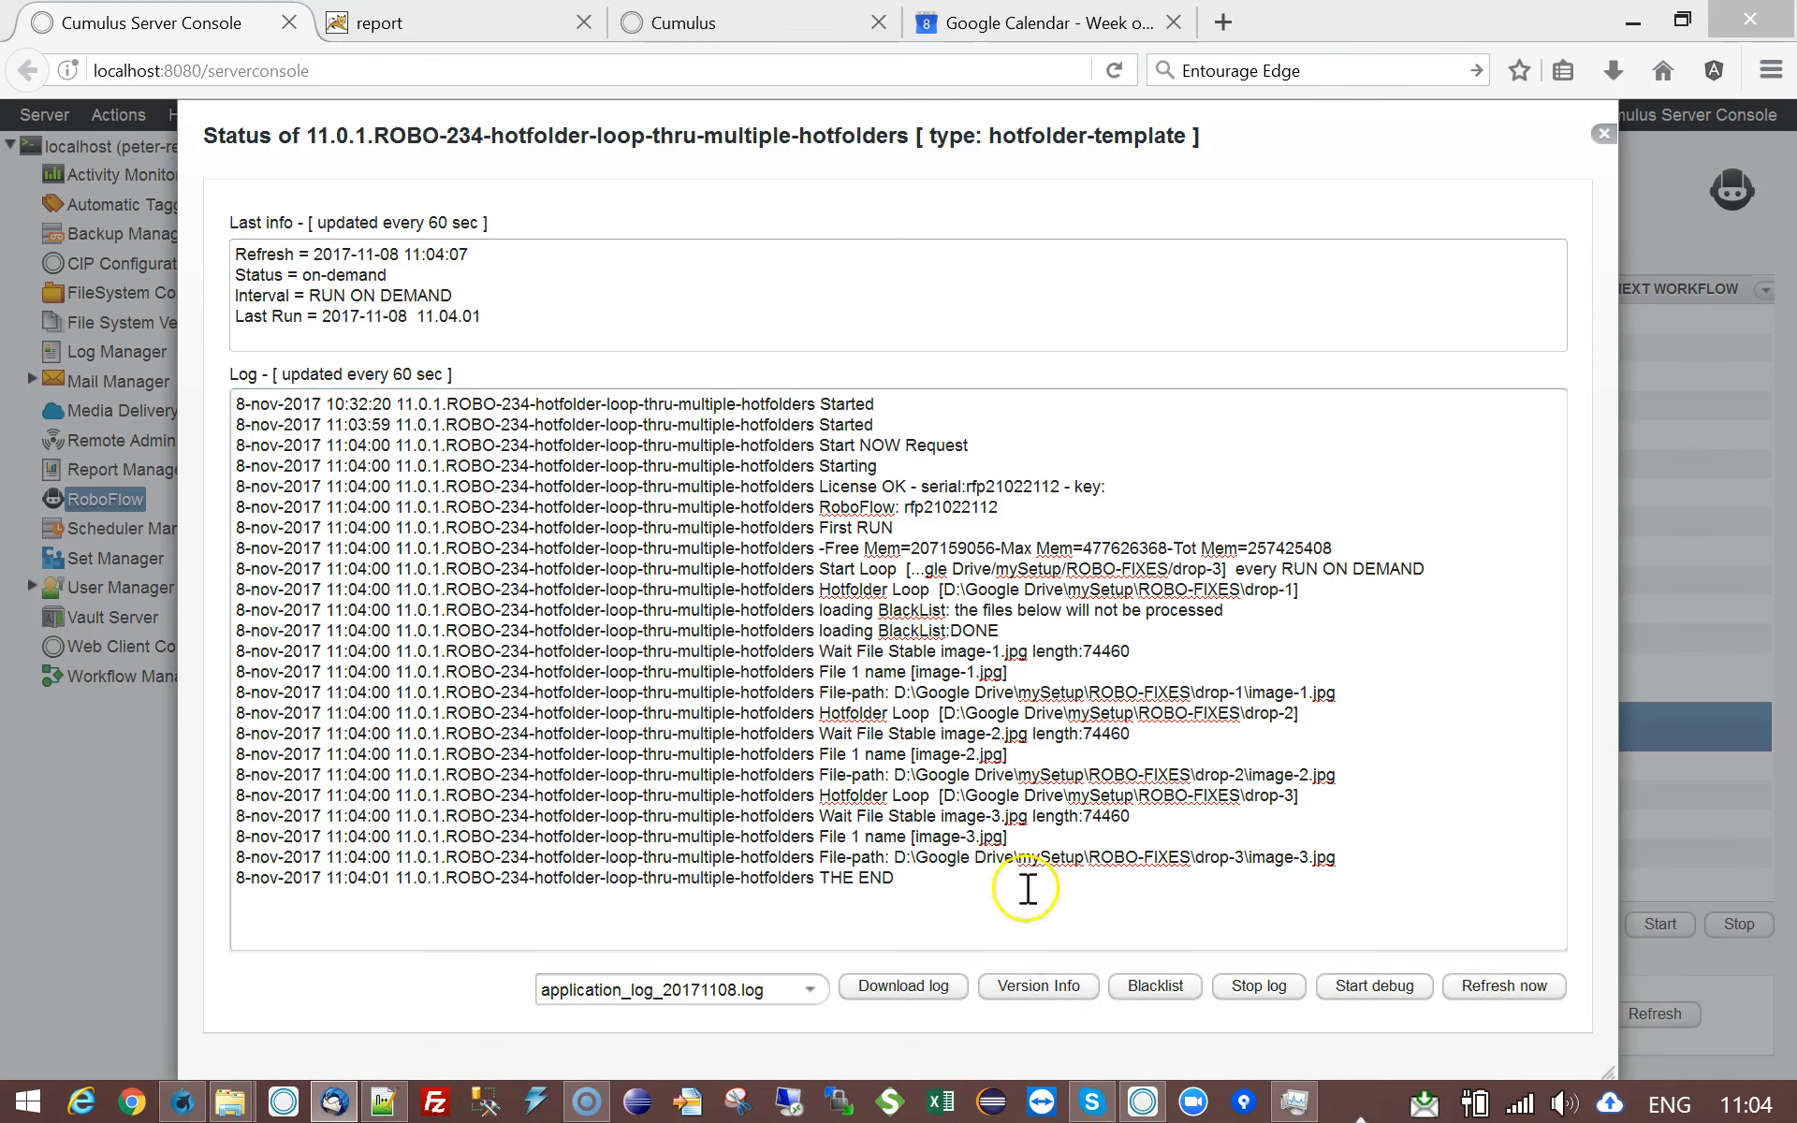
left_click(816, 752)
left_click_drag(816, 752, 1300, 775)
left_click(995, 824)
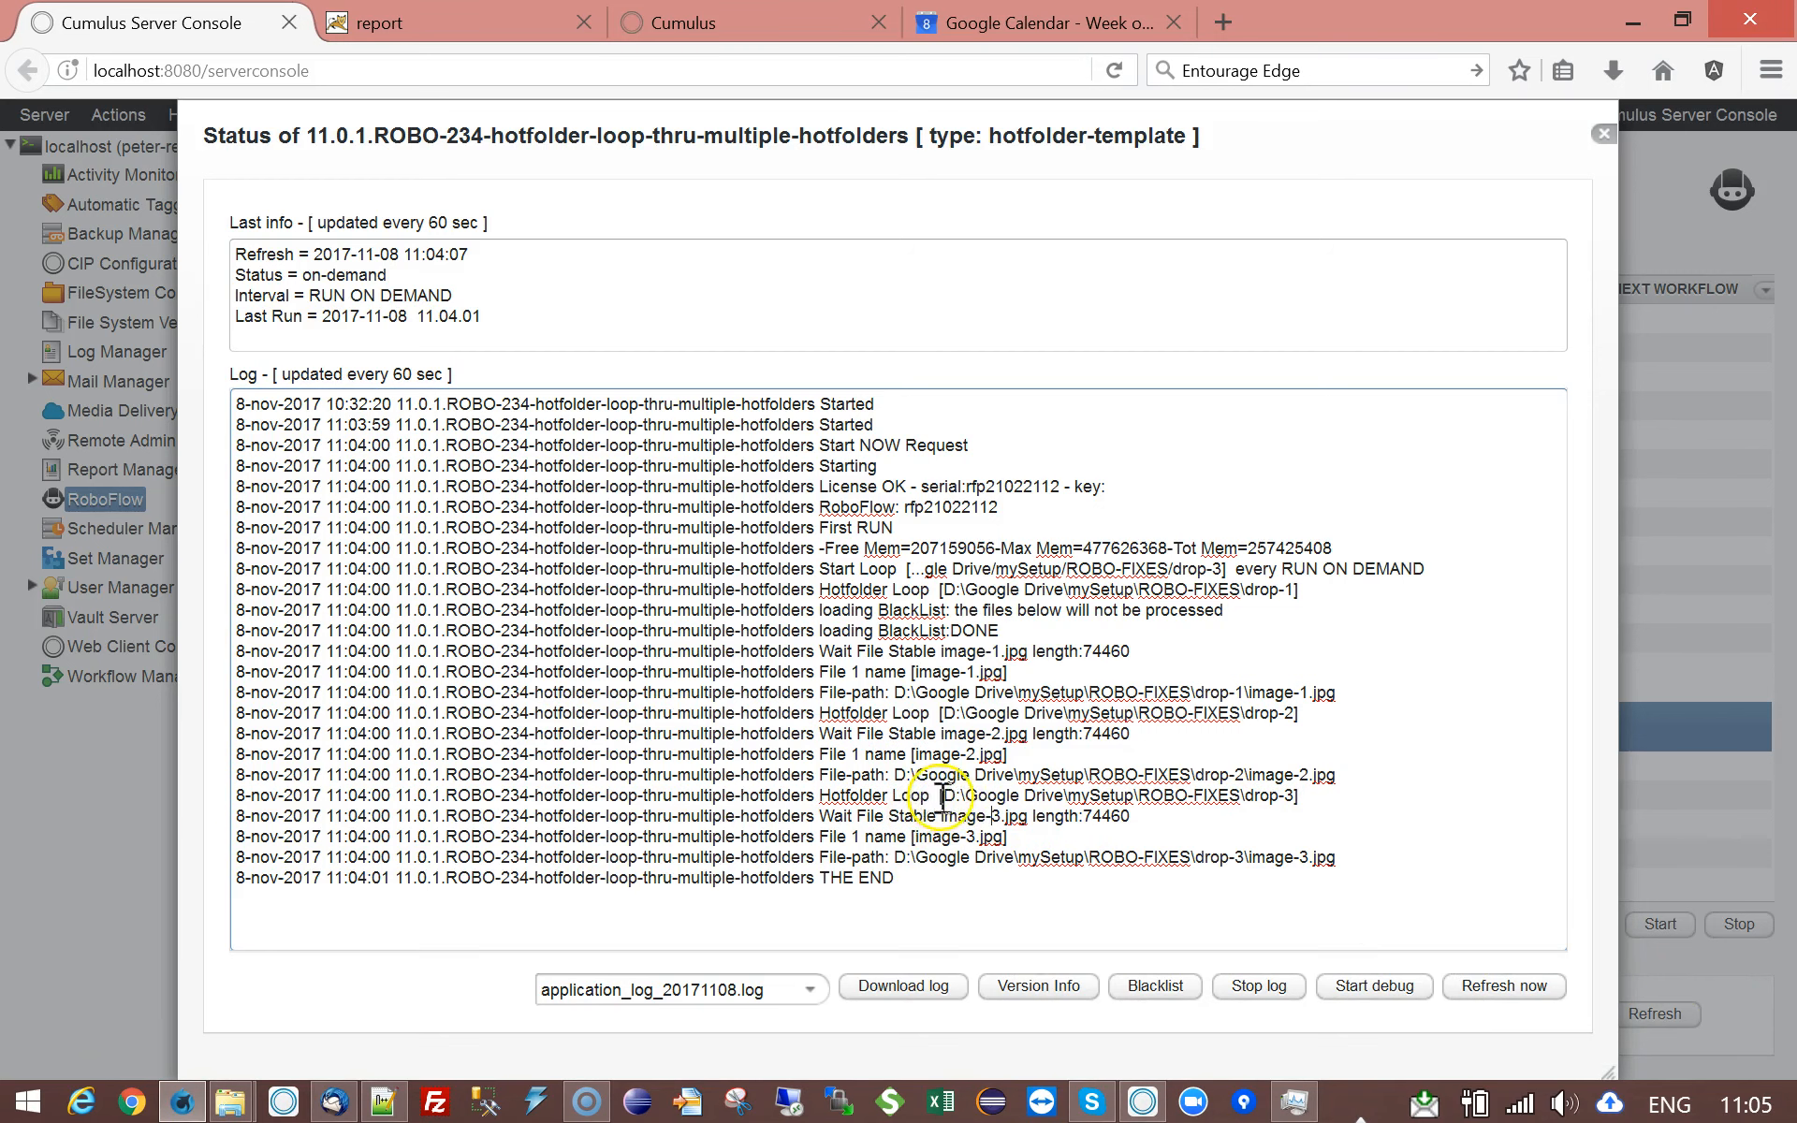
Examine the log entries for the drop-3 folder, highlighting its path and the image-3.jpg lines, and close the log.
left_click_drag(941, 796, 1289, 791)
left_click(833, 845)
left_click_drag(805, 836, 1545, 862)
left_click(1392, 871)
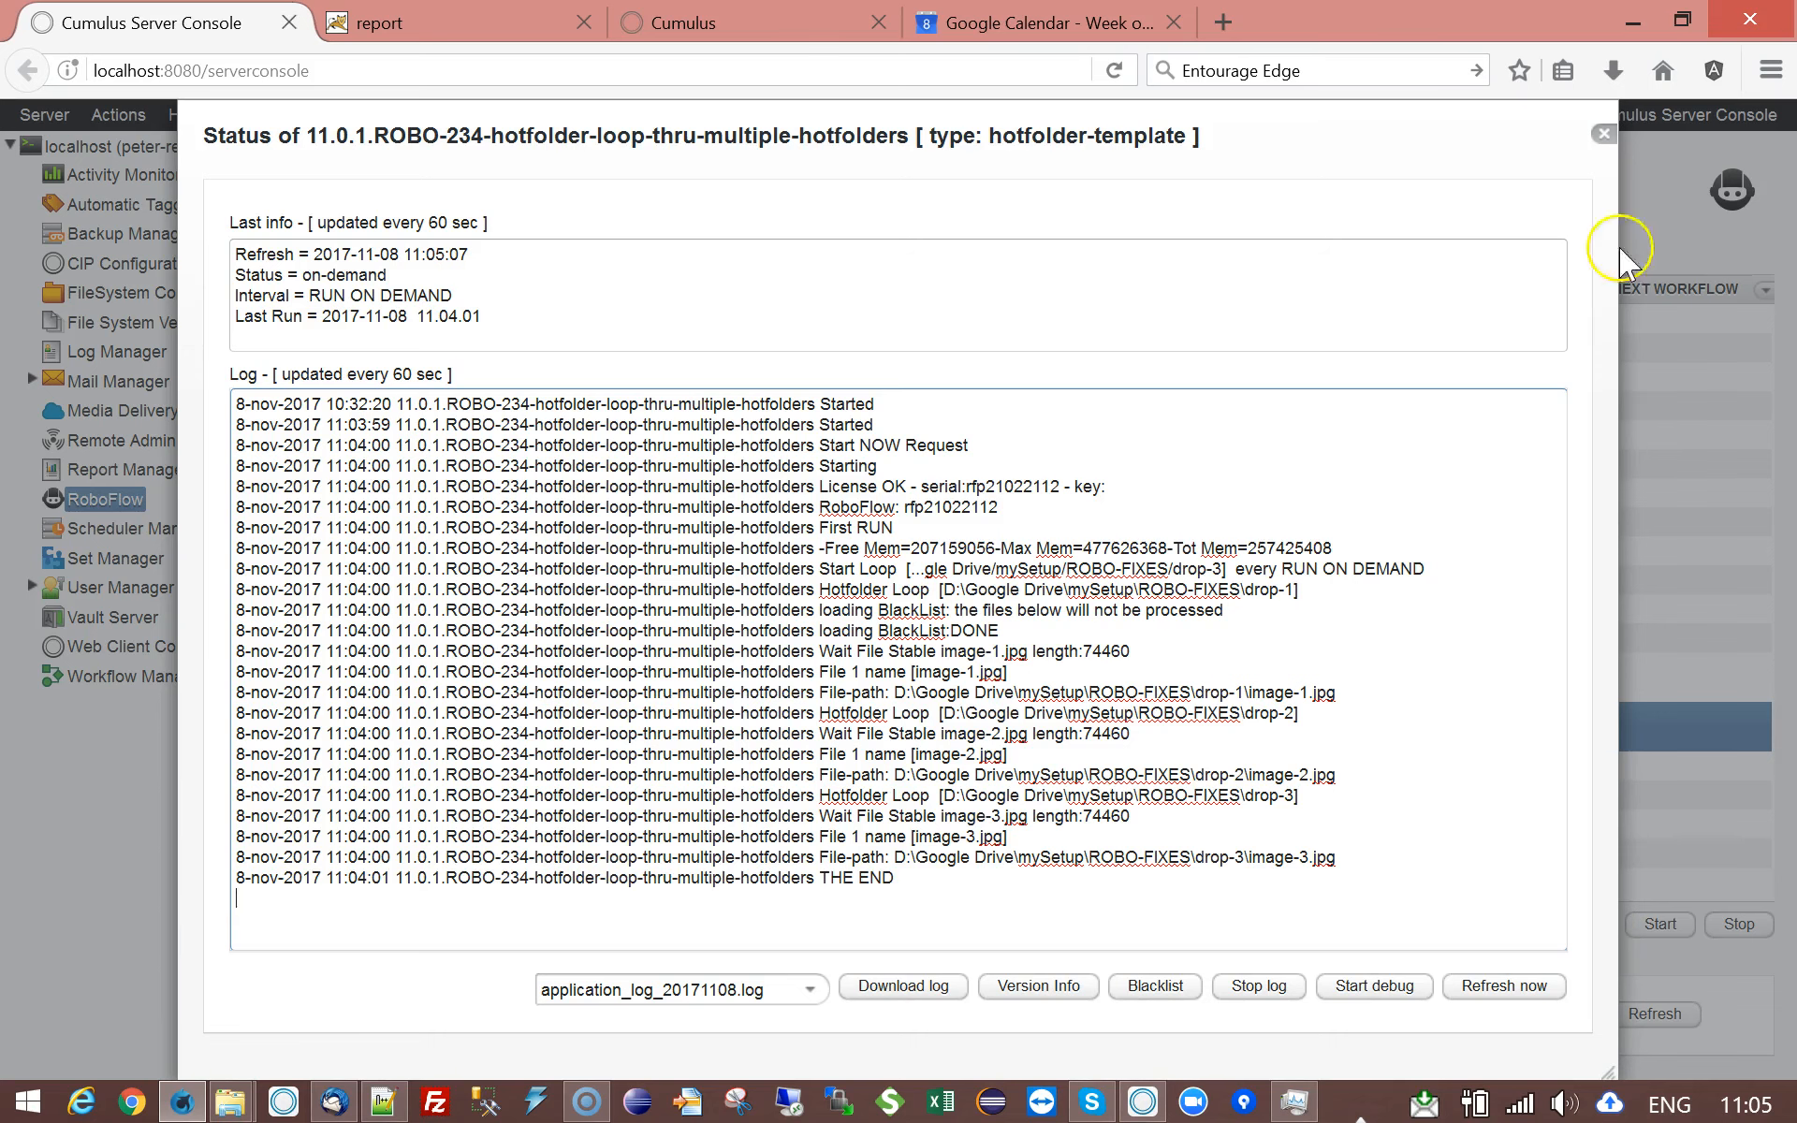
left_click(1604, 135)
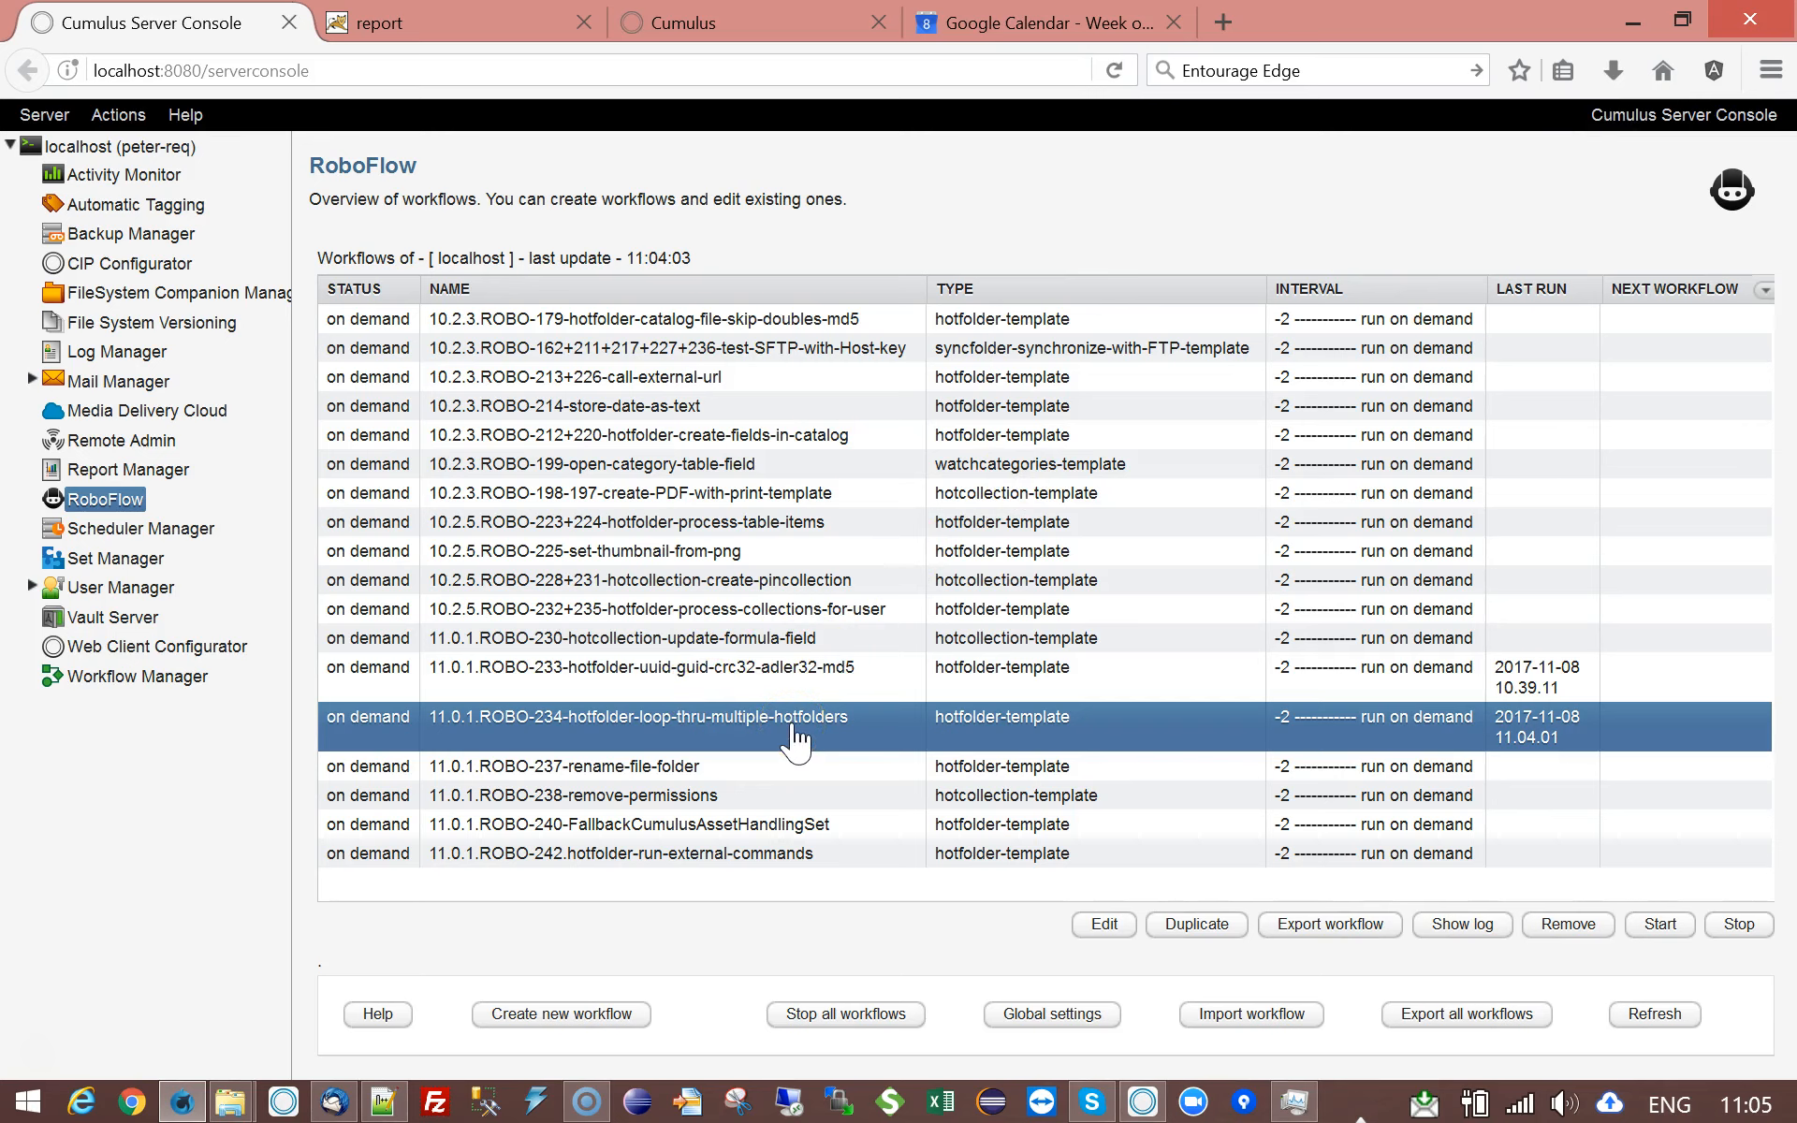
Review the ROBO-234 workflow's parameters, selecting the hotfolder-delete-fileboolean variable, and close the settings without saving.
left_click(1104, 925)
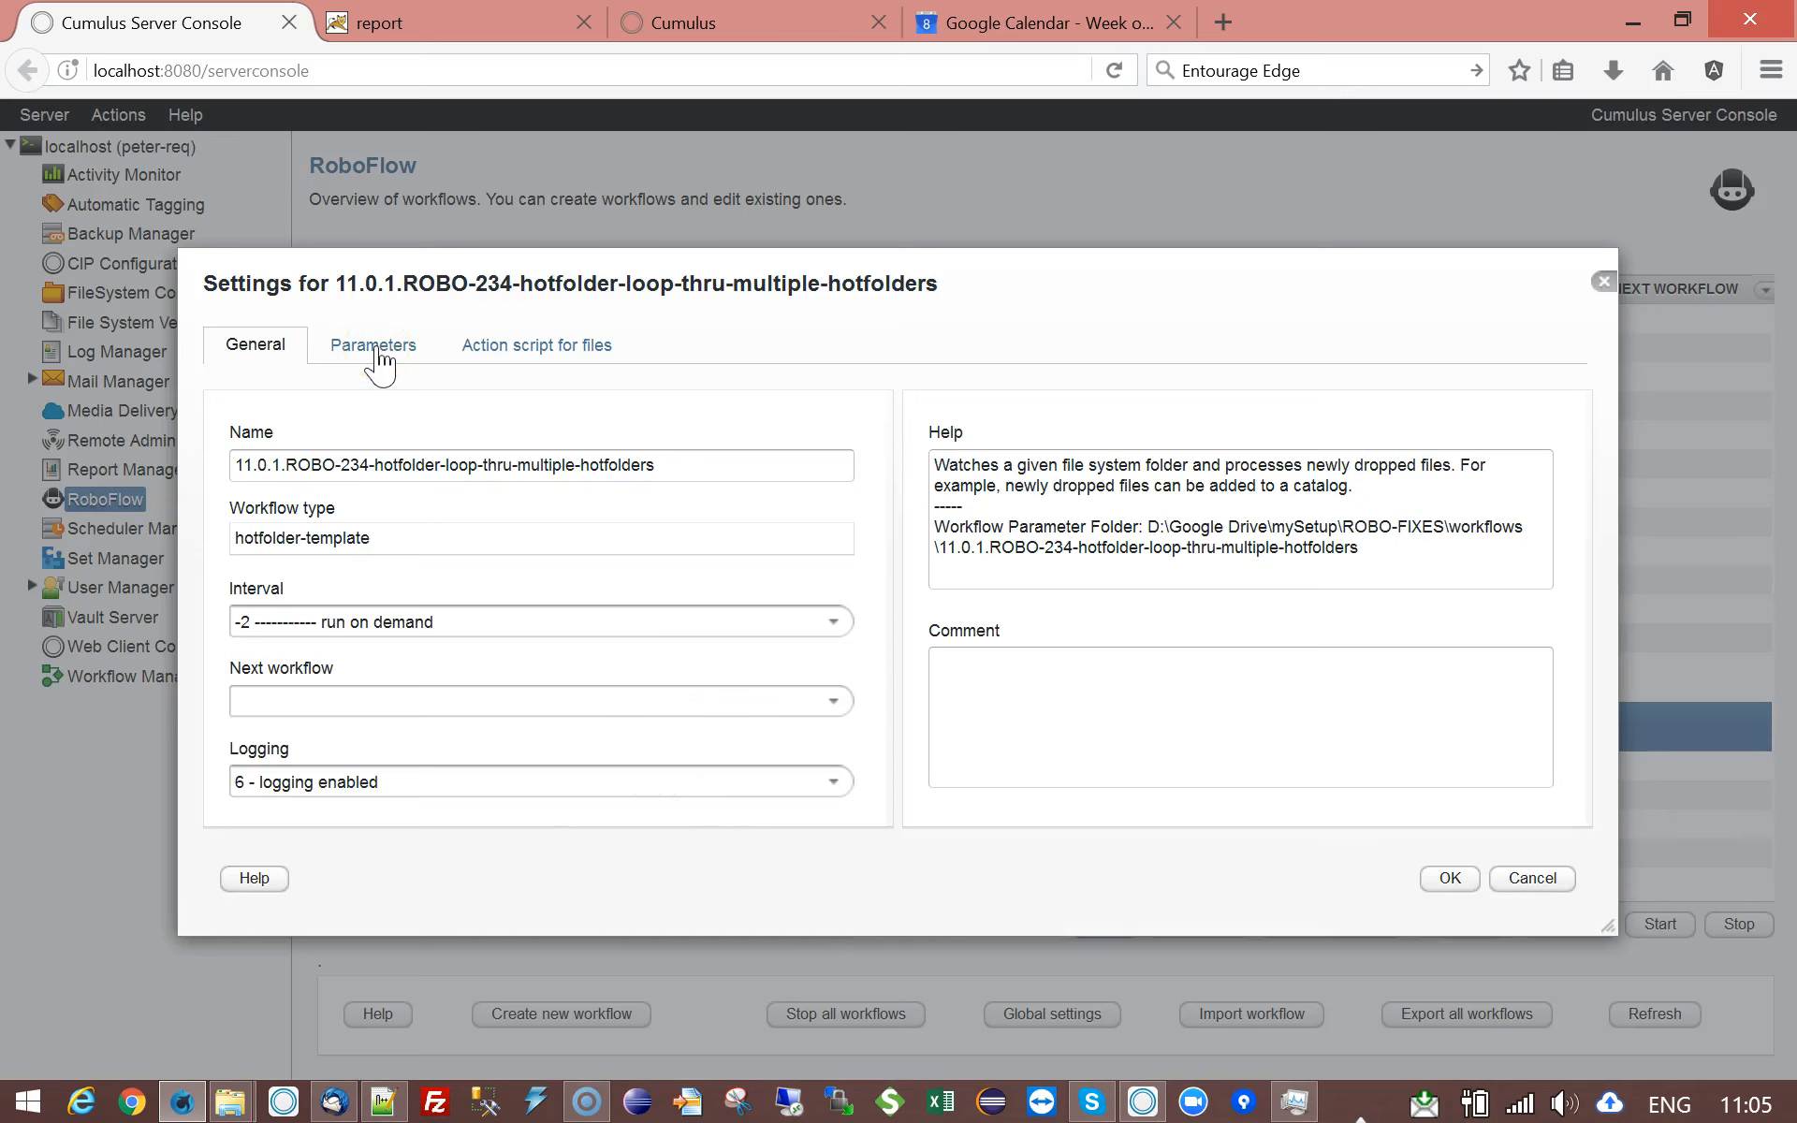
left_click(378, 358)
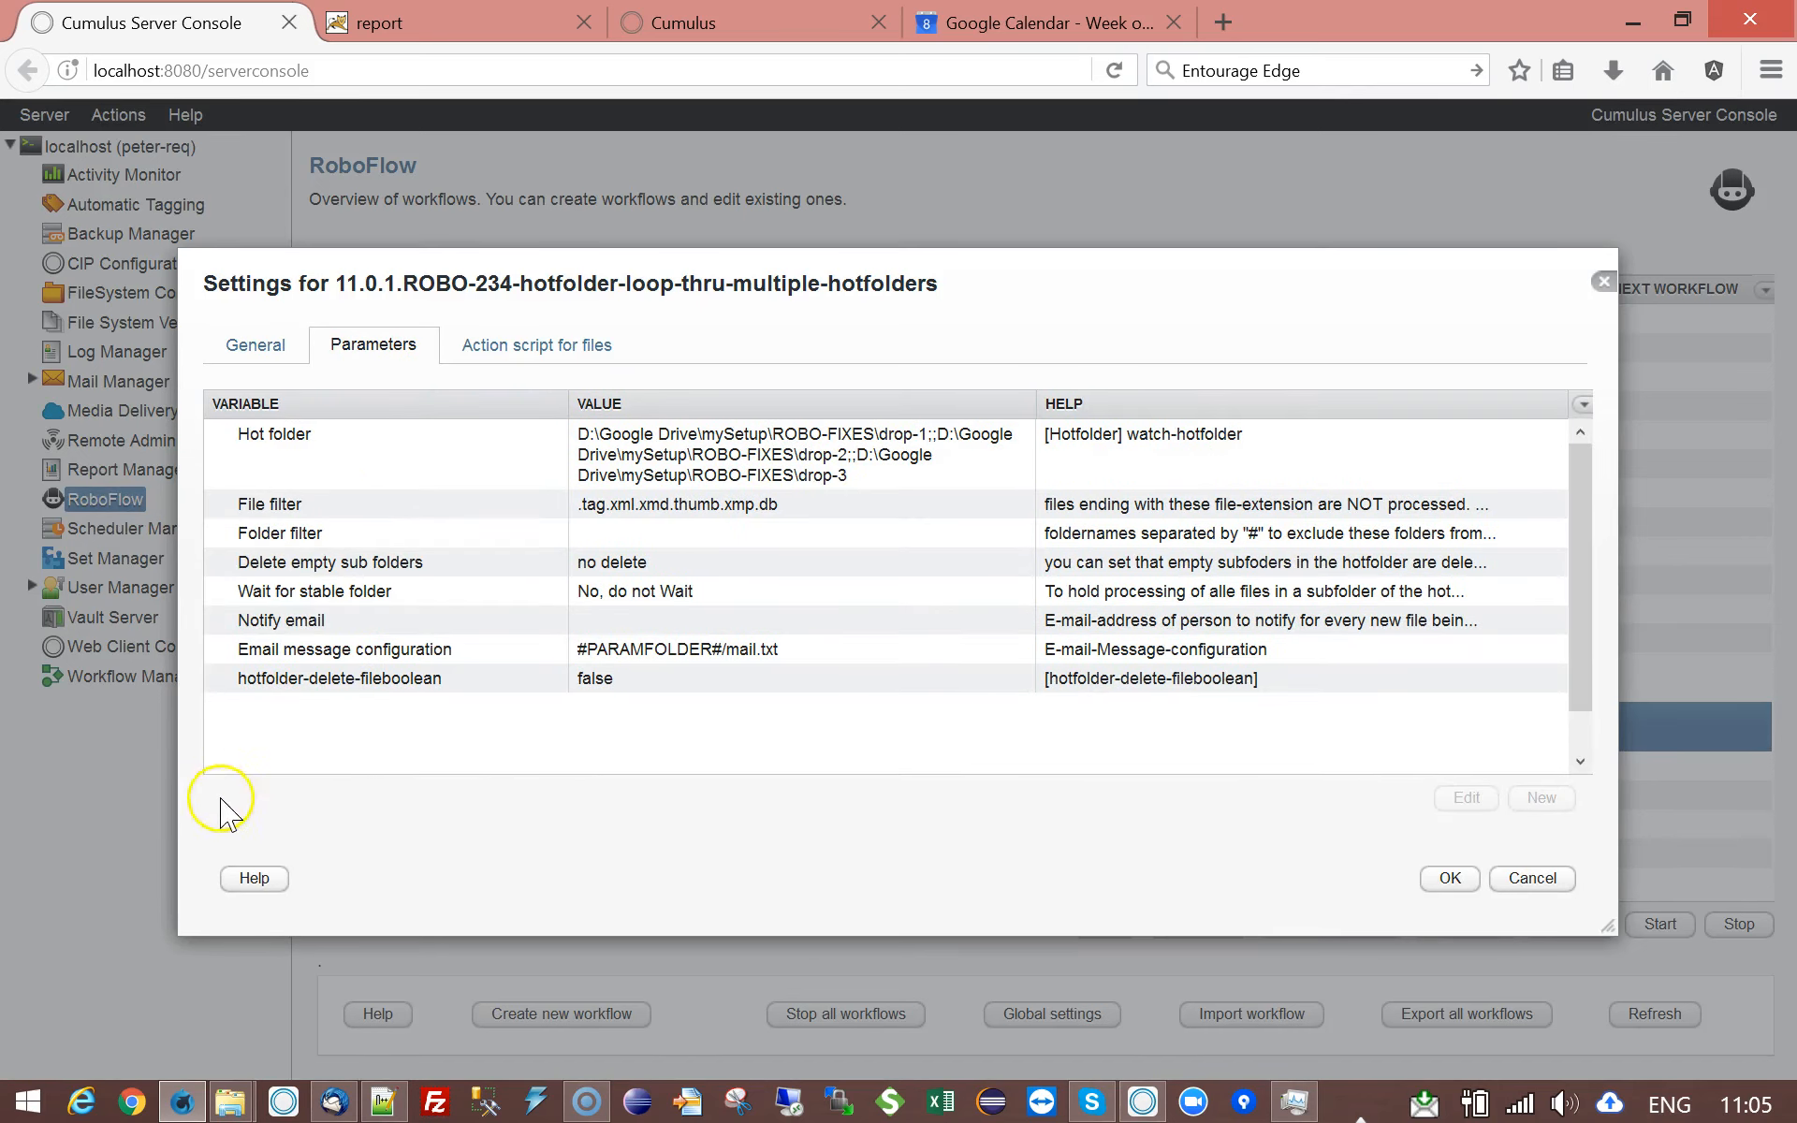
left_click(264, 681)
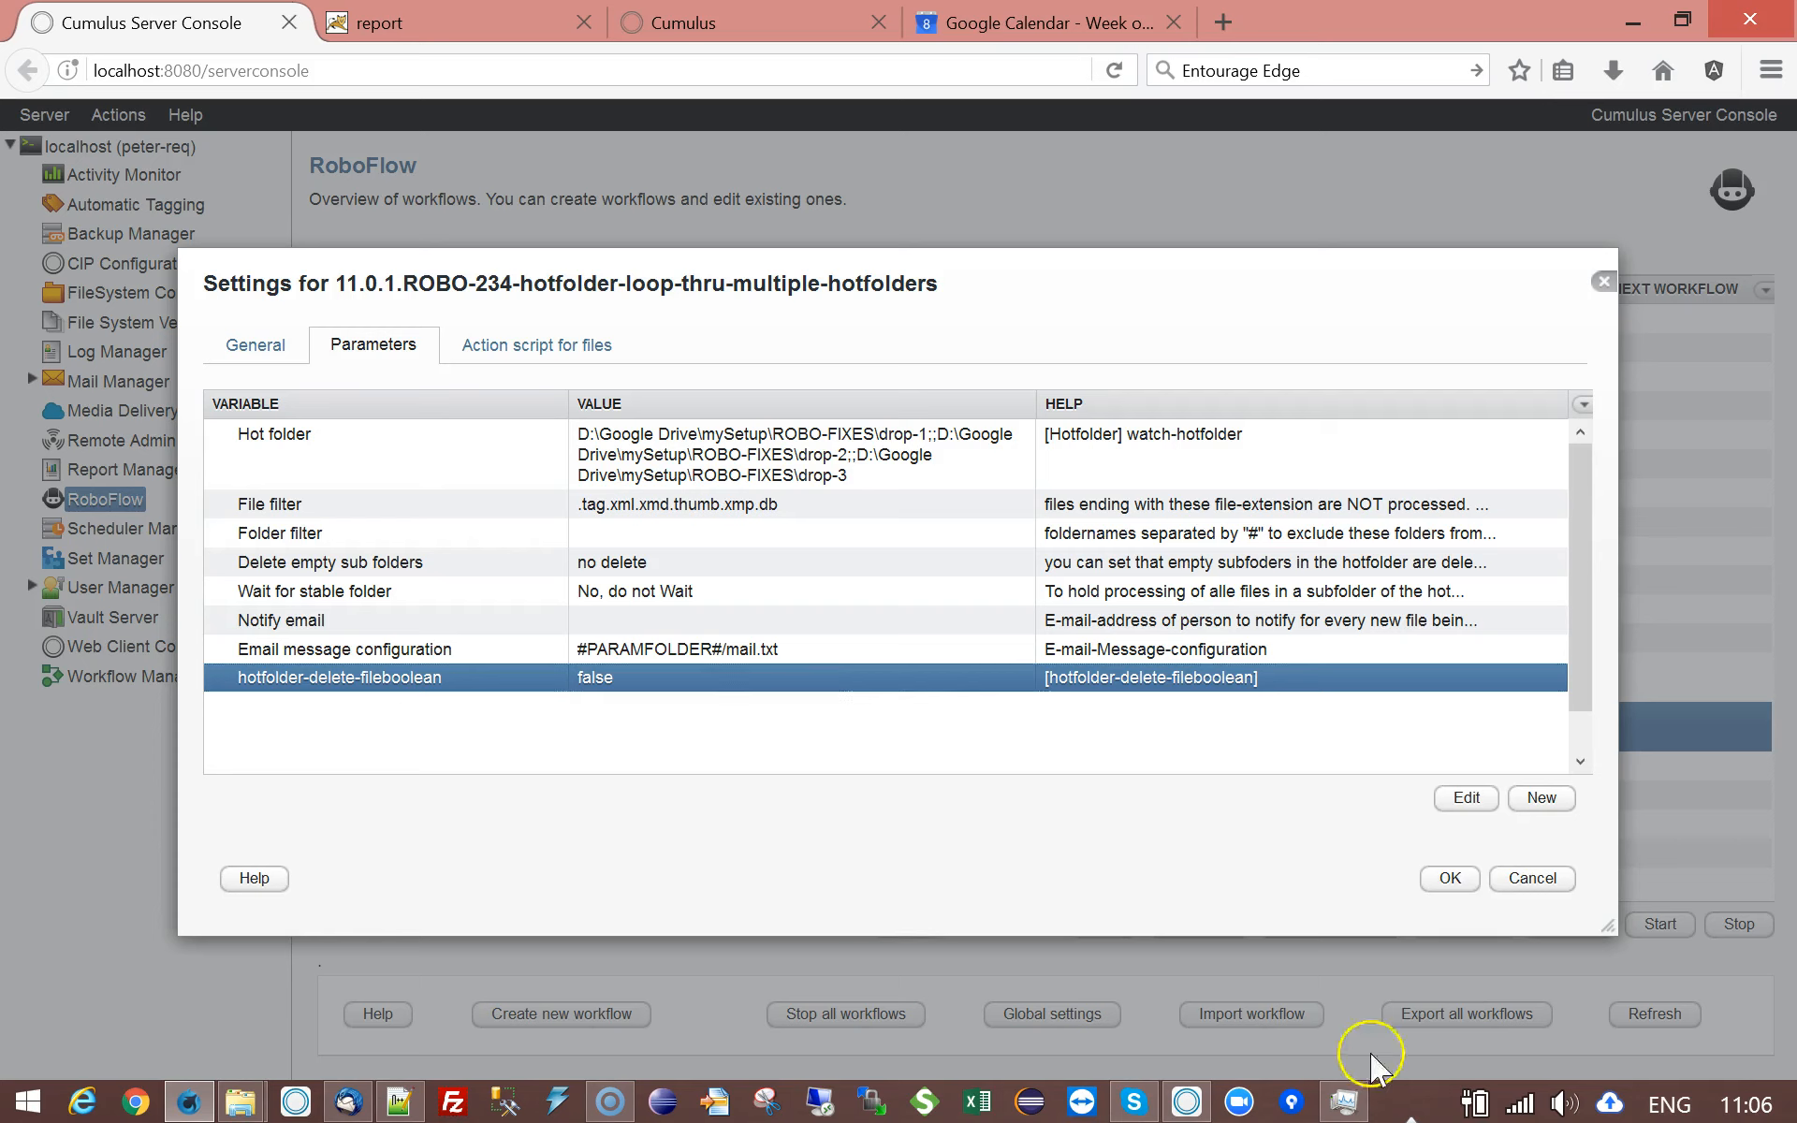
left_click(1561, 885)
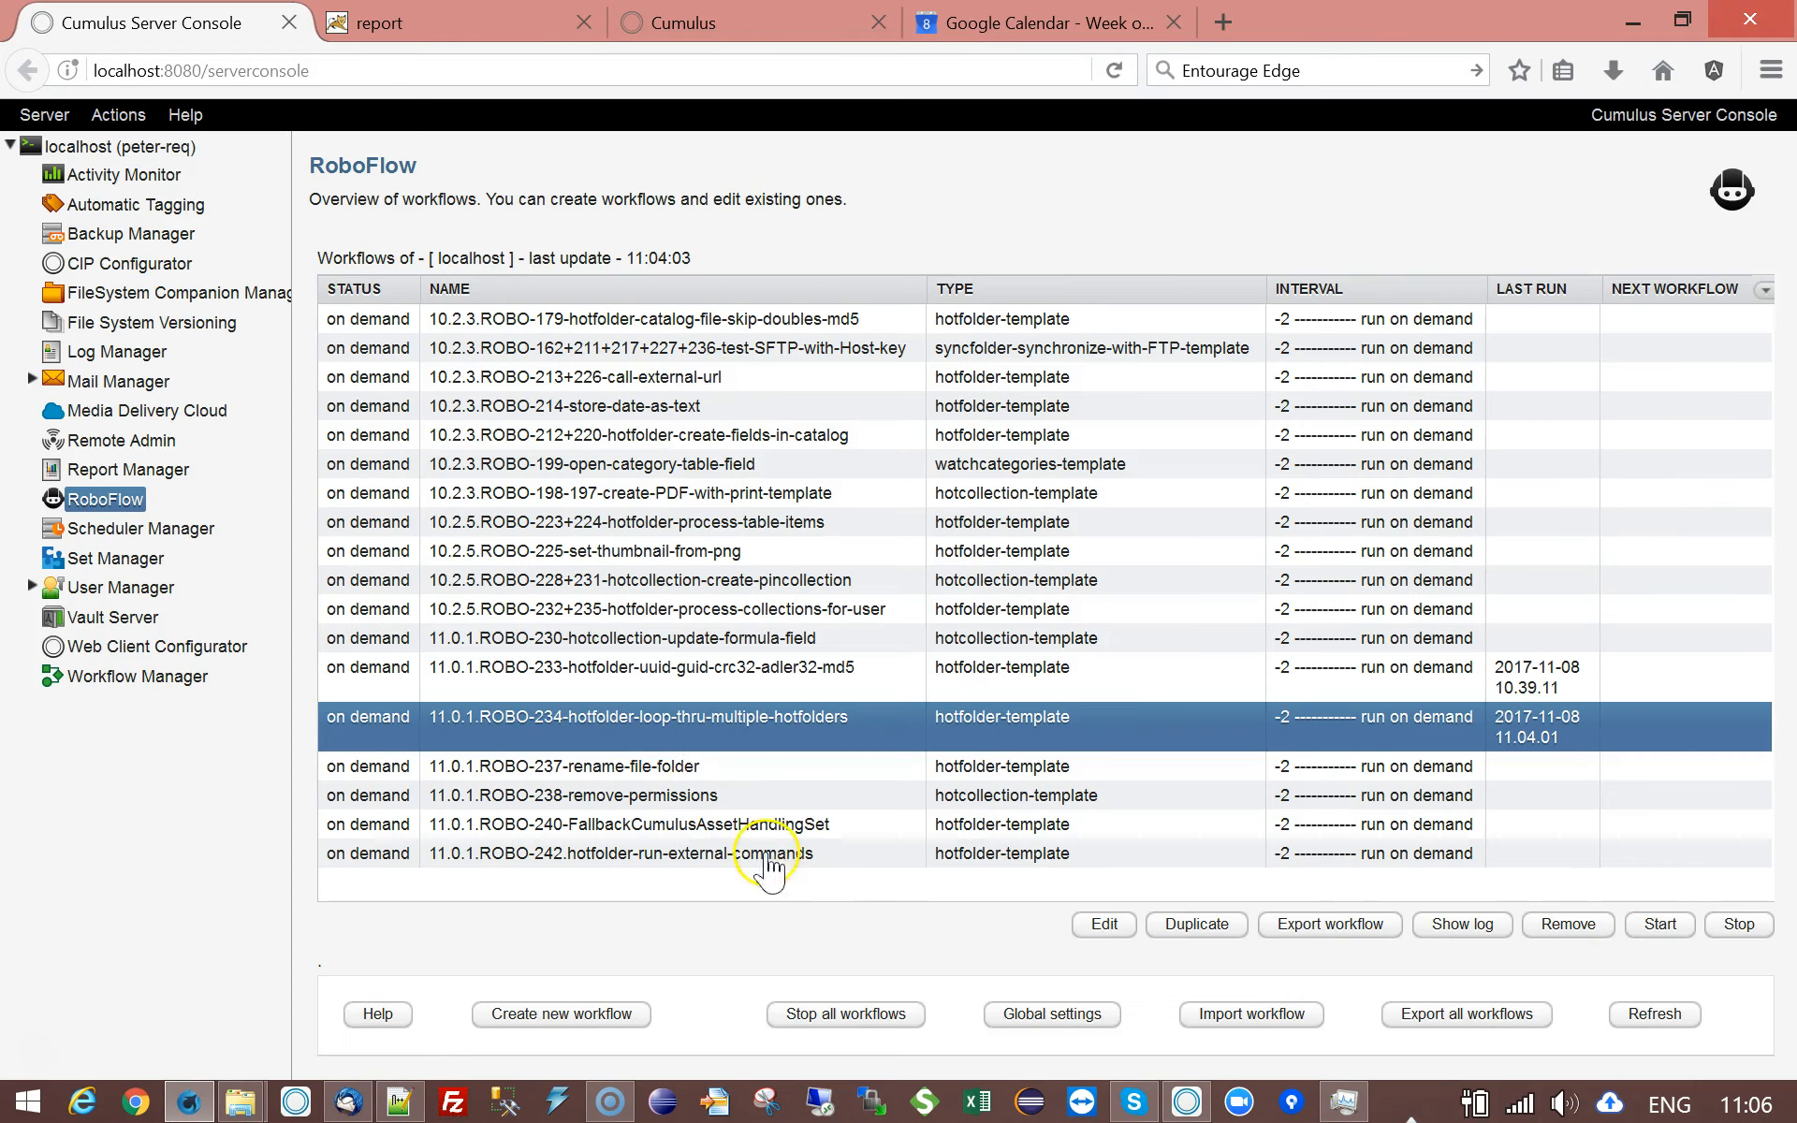